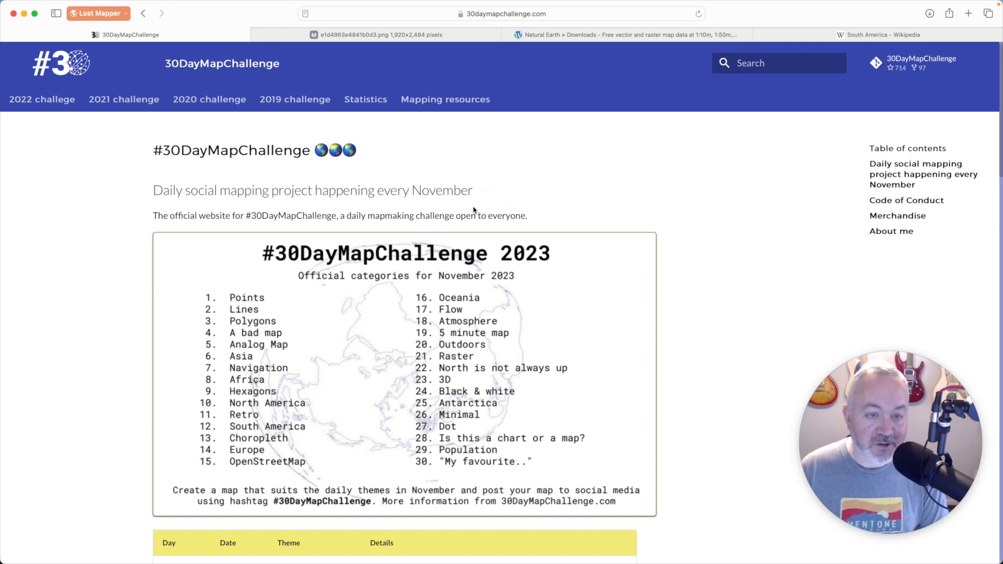
Step: Download the Admin 0 – Countries dataset from Natural Earth's large scale 1:10m cultural vectors
left_click(369, 36)
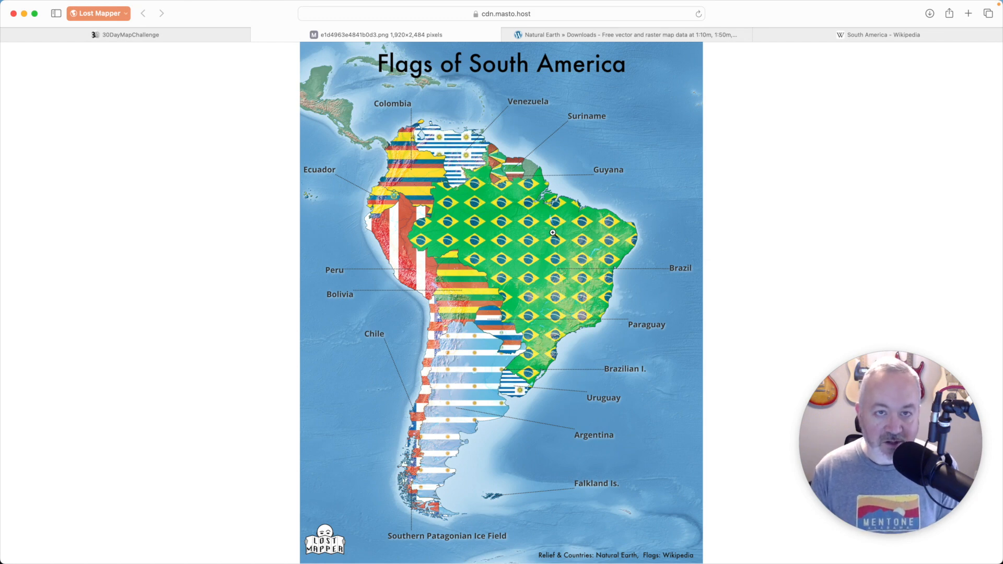
left_click(553, 35)
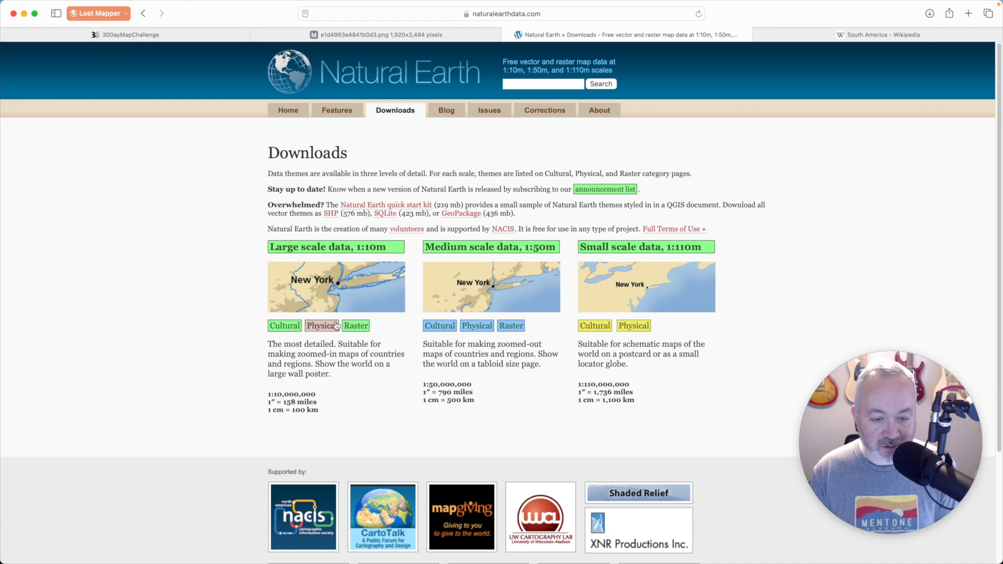
left_click(290, 326)
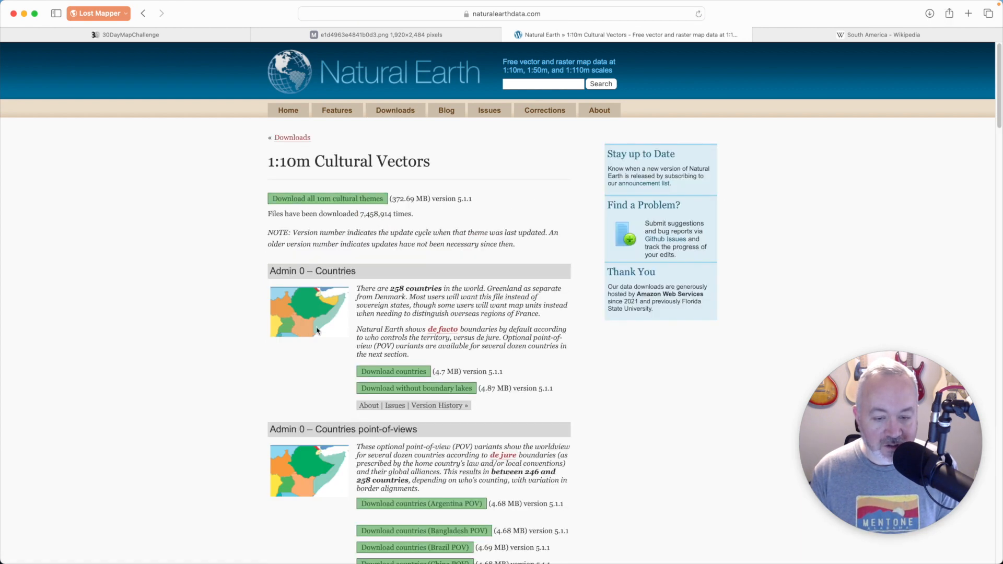
left_click(416, 372)
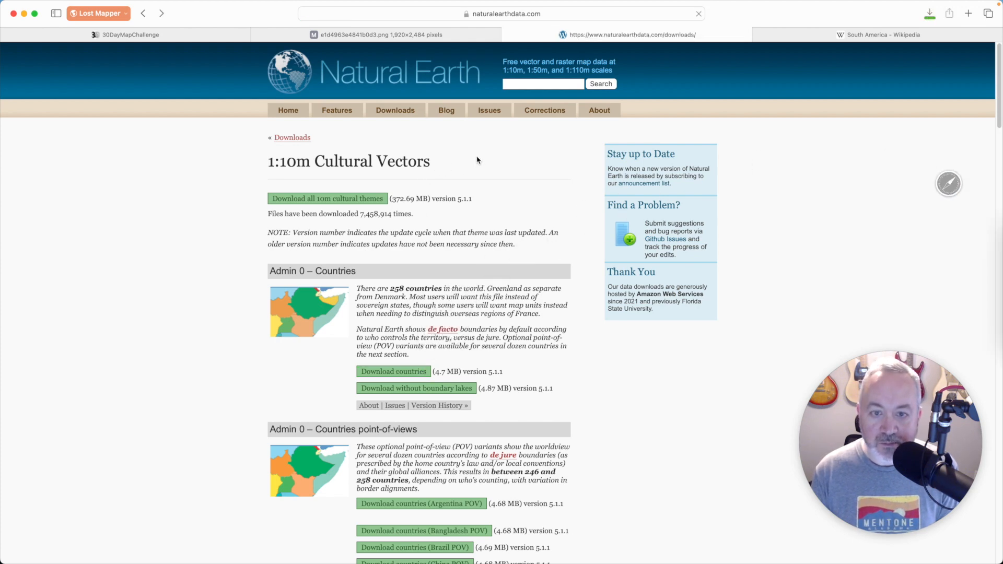
Step: Download the large size Cross Blended Hypso with Relief, Water, Drains, and Ocean Bottom raster from Natural Earth's 1:10m raster data
key("super+bracketleft")
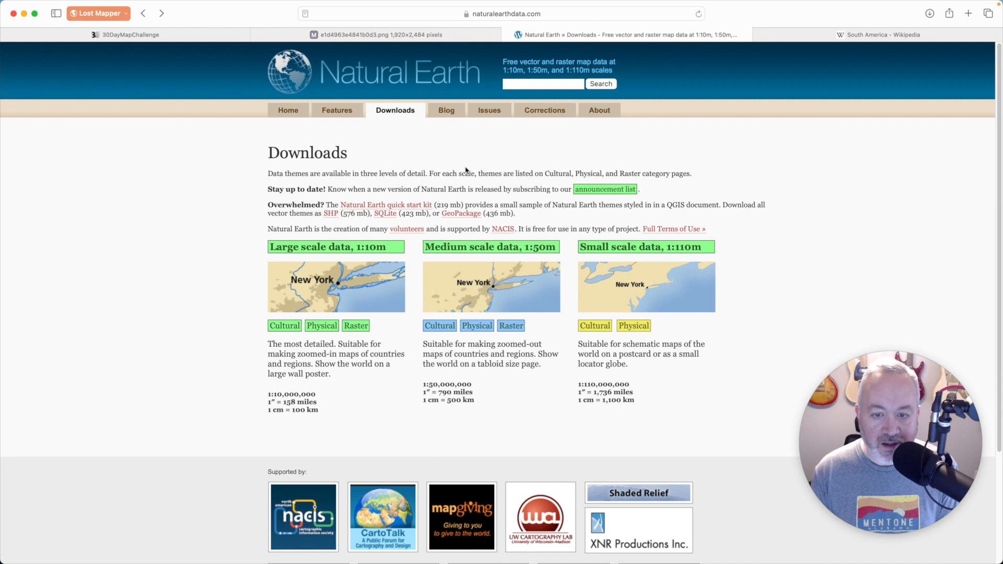
left_click(356, 327)
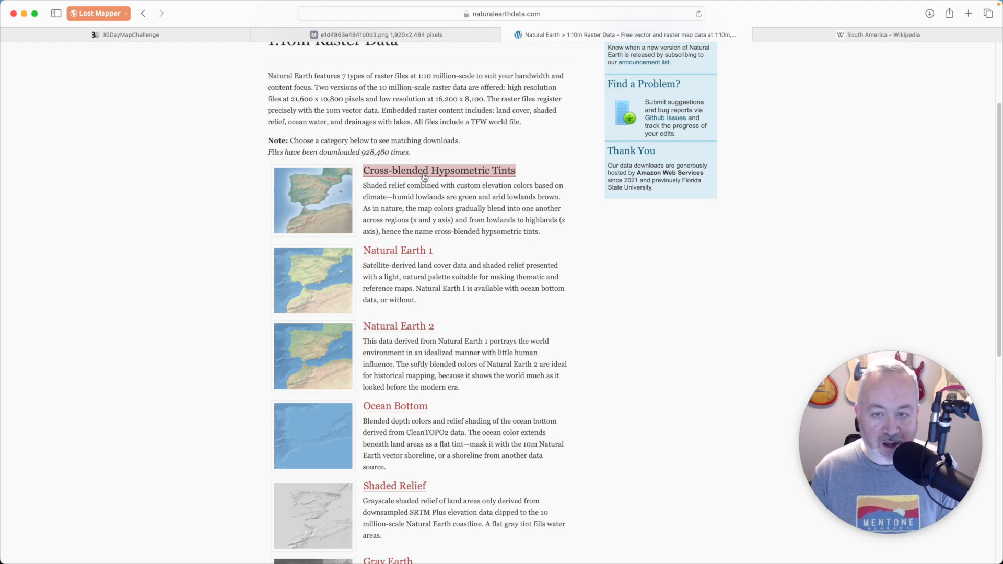
left_click(424, 170)
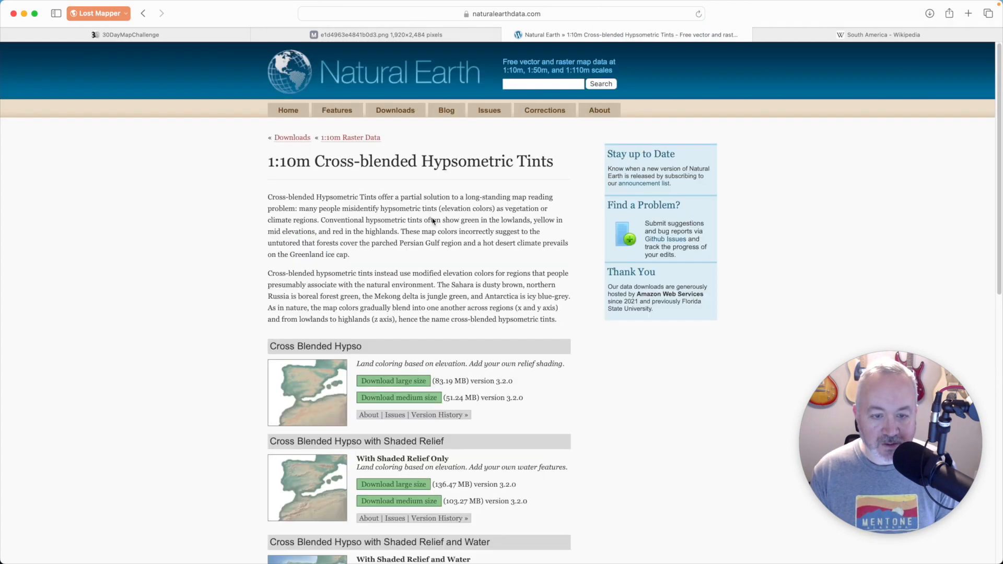
scroll(438, 230, "down", 3)
scroll(439, 236, "down", 5)
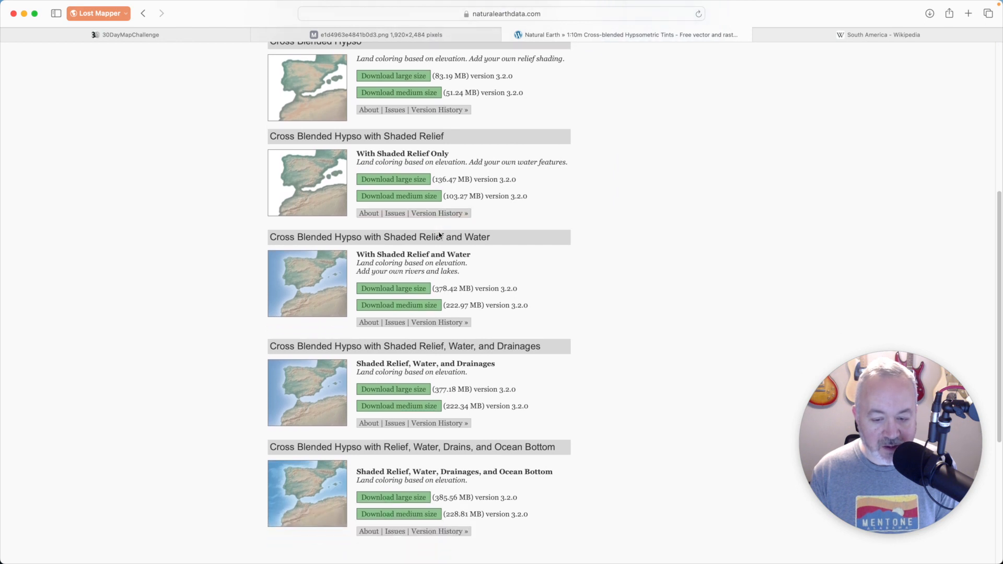
scroll(439, 245, "down", 1)
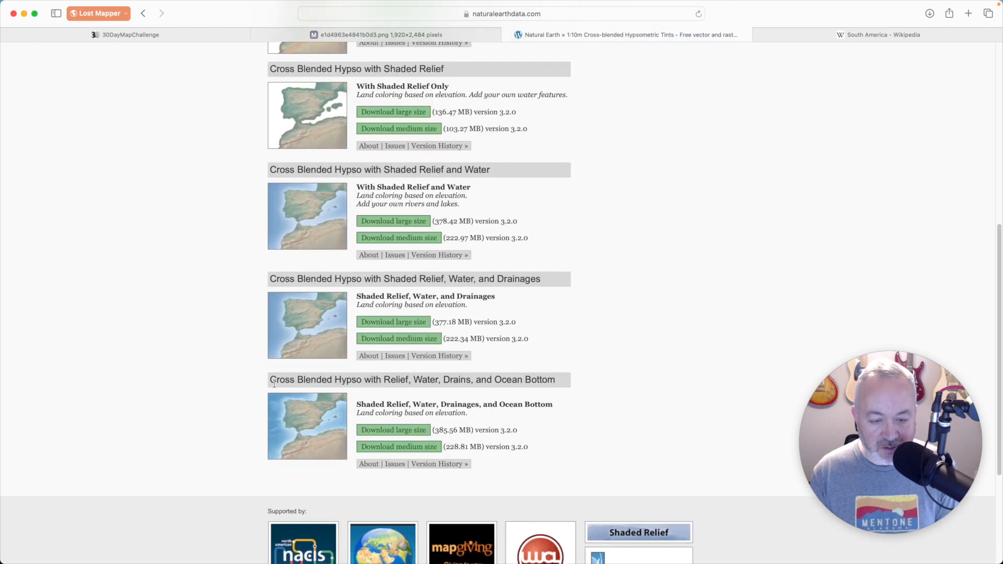
left_click_drag(276, 383, 372, 384)
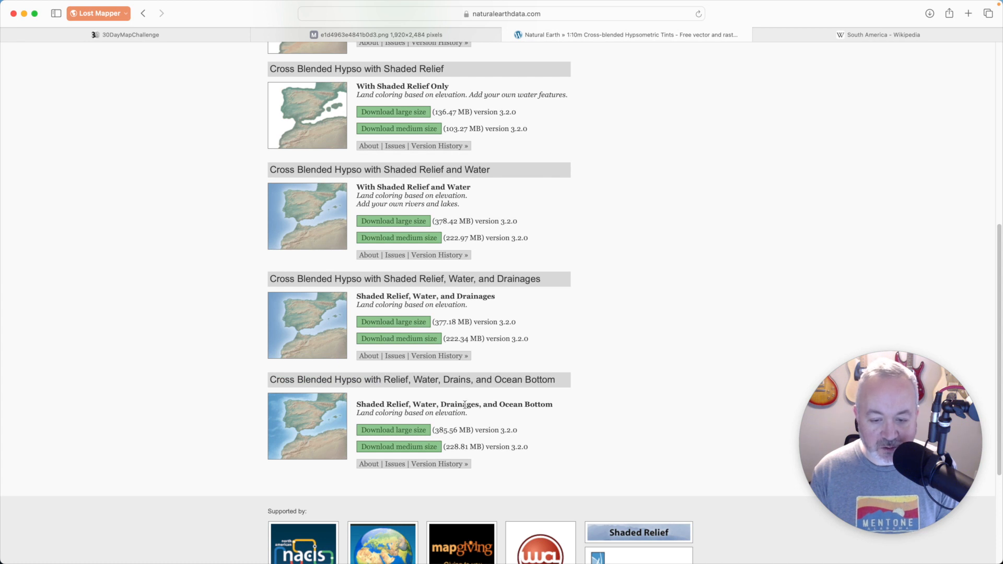
left_click(401, 434)
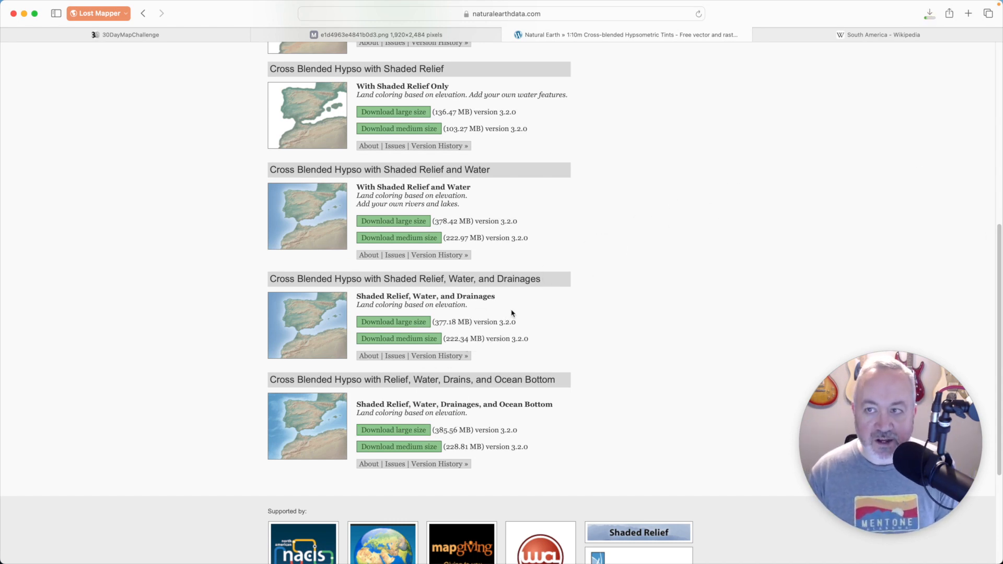
Step: In Finder, move the HYP_HR_SR_OB_DR and ne_10m_admin_0_countries folders from Downloads into the Day 12 - South America project folder
left_click(802, 37)
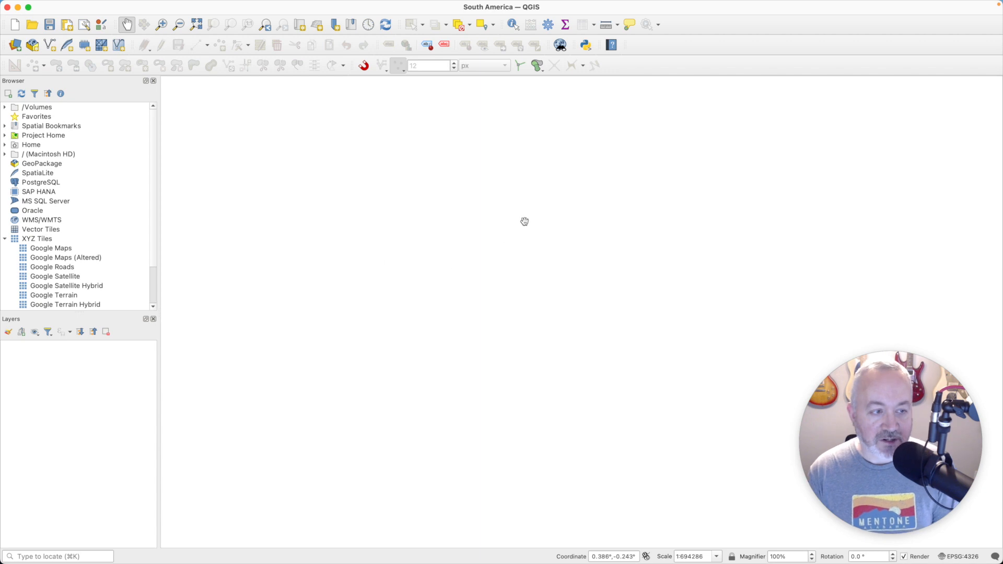
left_click(5, 135)
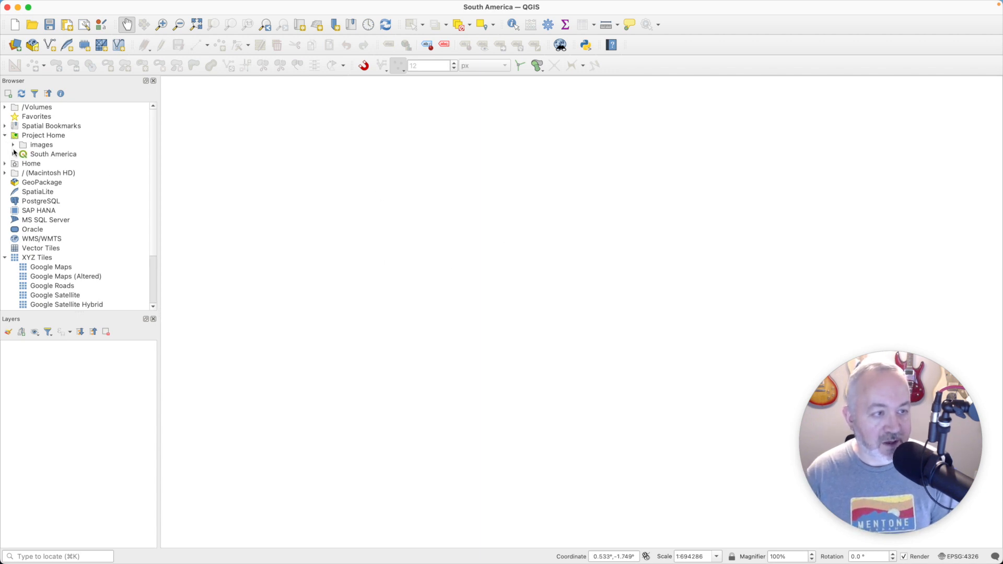
key("super+Tab")
key("super+Tab")
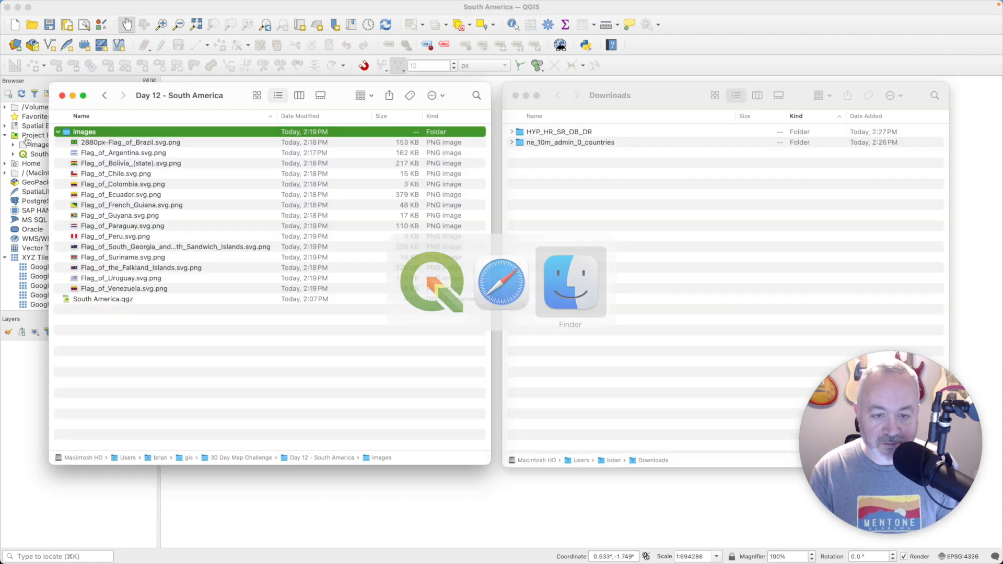
left_click(648, 230)
left_click_drag(625, 182, 568, 127)
left_click_drag(567, 130, 281, 358)
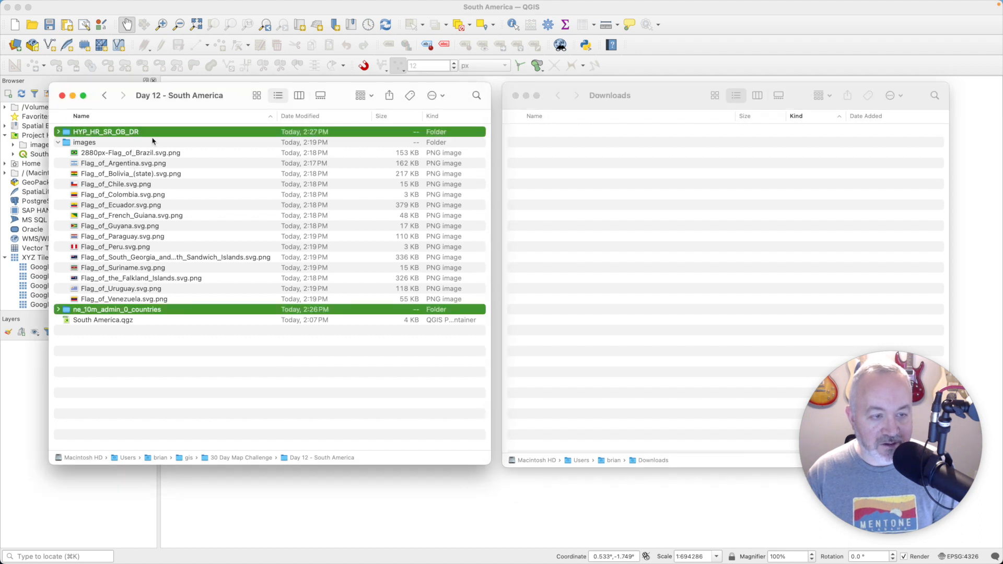
left_click(152, 153)
Step: Back in QGIS, refresh the Project Home folder and add ne_10m_admin_0_countries.shp to the map as a layer
key("super+Tab")
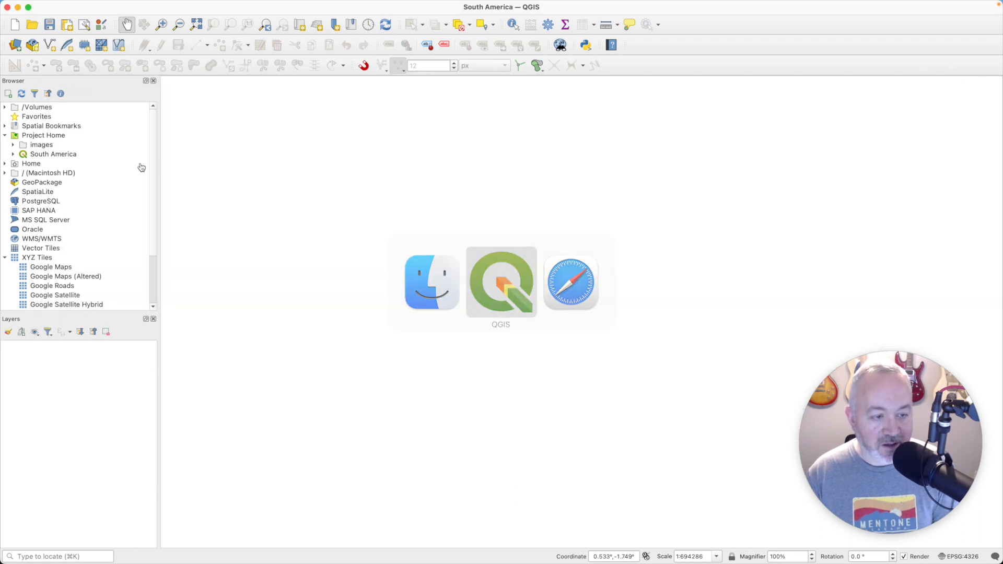
left_click(33, 135)
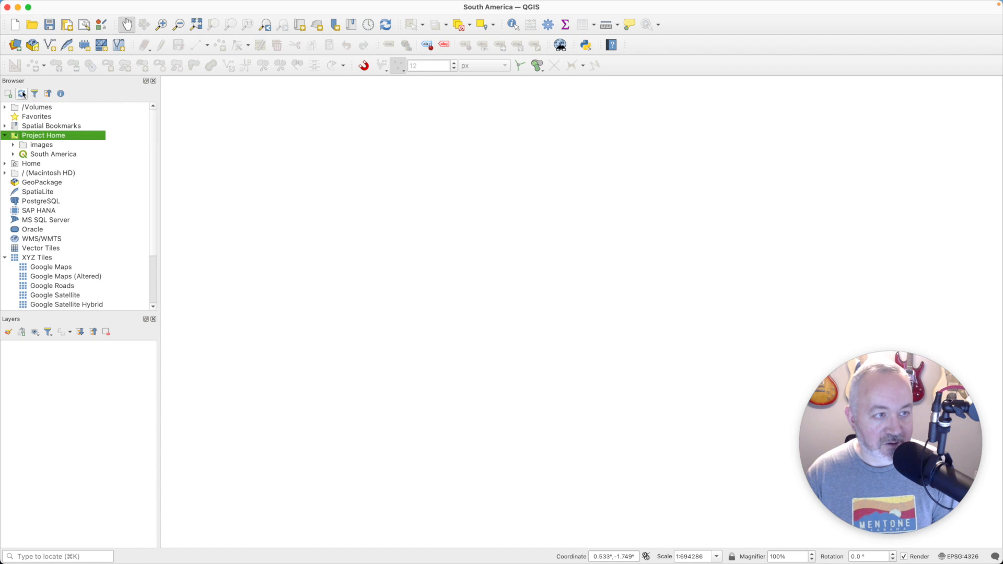
left_click(22, 93)
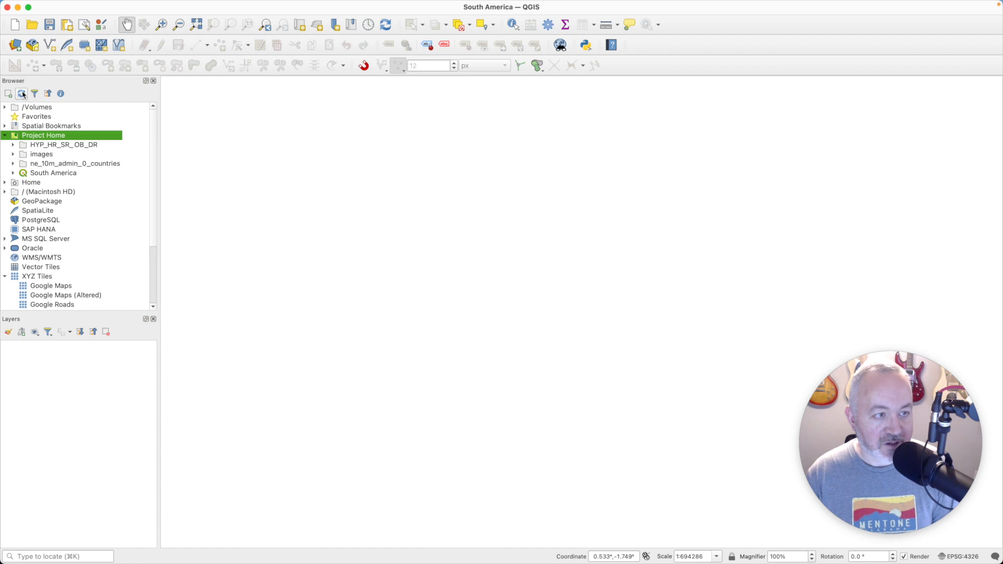
left_click(13, 164, "shift")
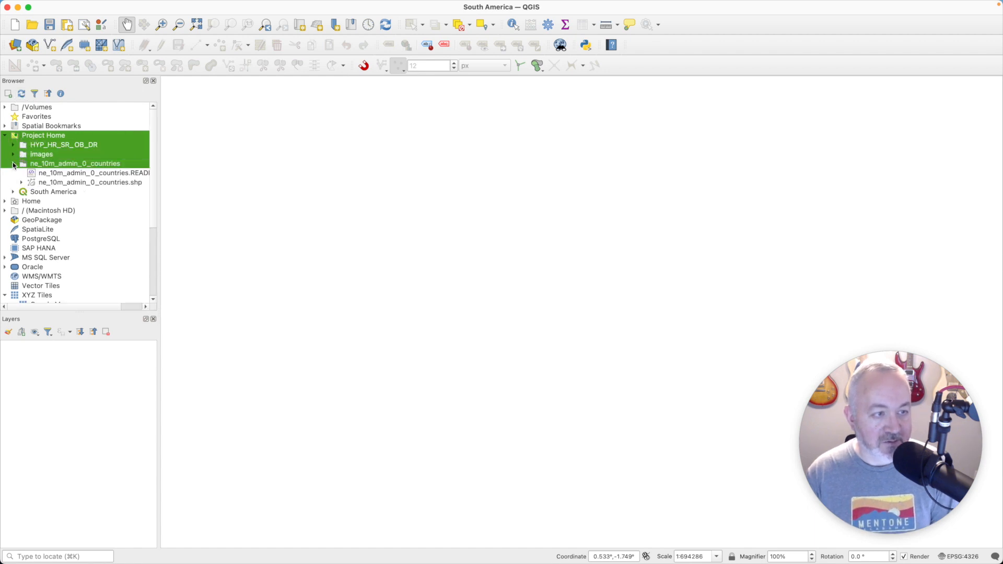
left_click(76, 165)
double_click(118, 184)
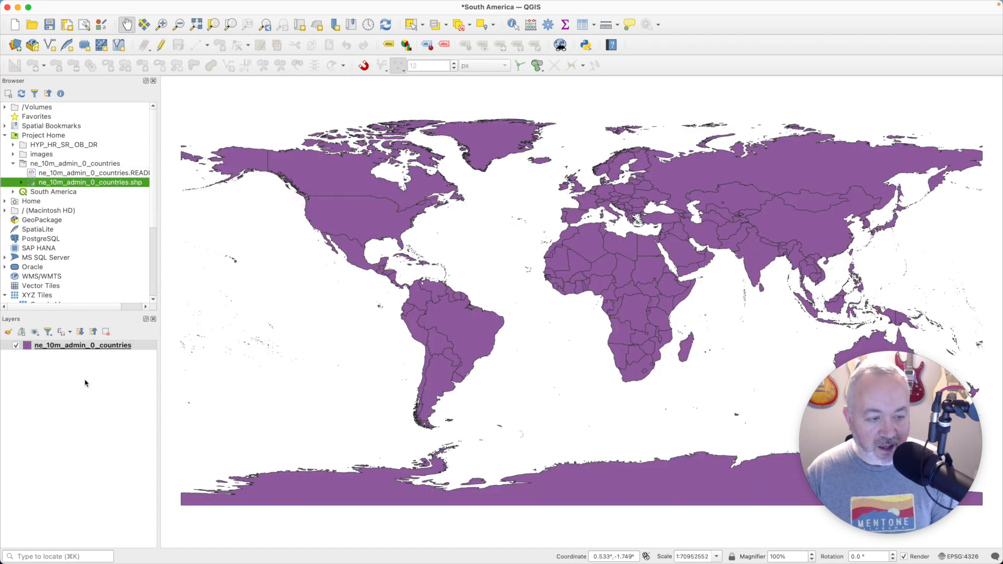
Step: Open the attribute table of the ne_10m_admin_0_countries layer
right_click(84, 348)
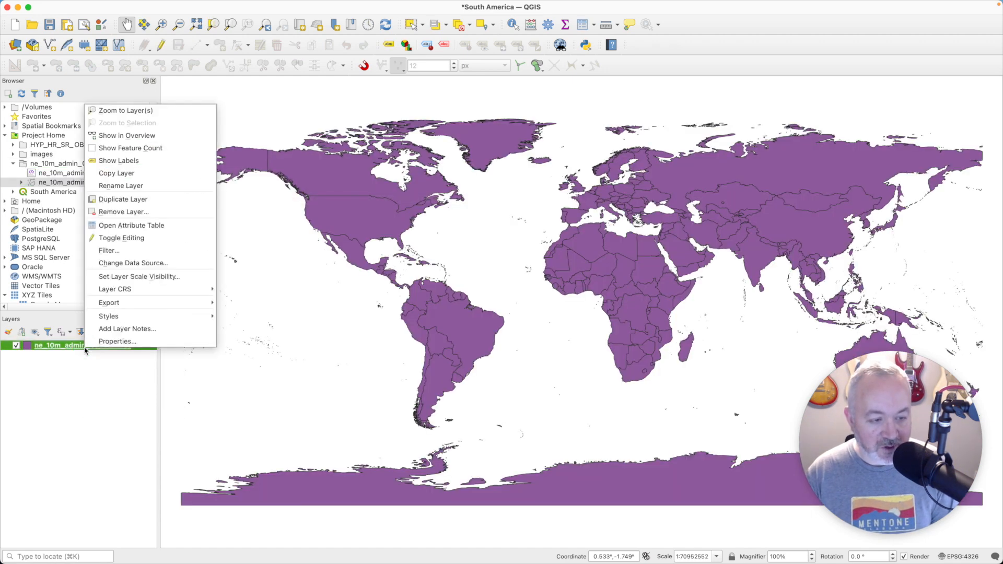
left_click(142, 225)
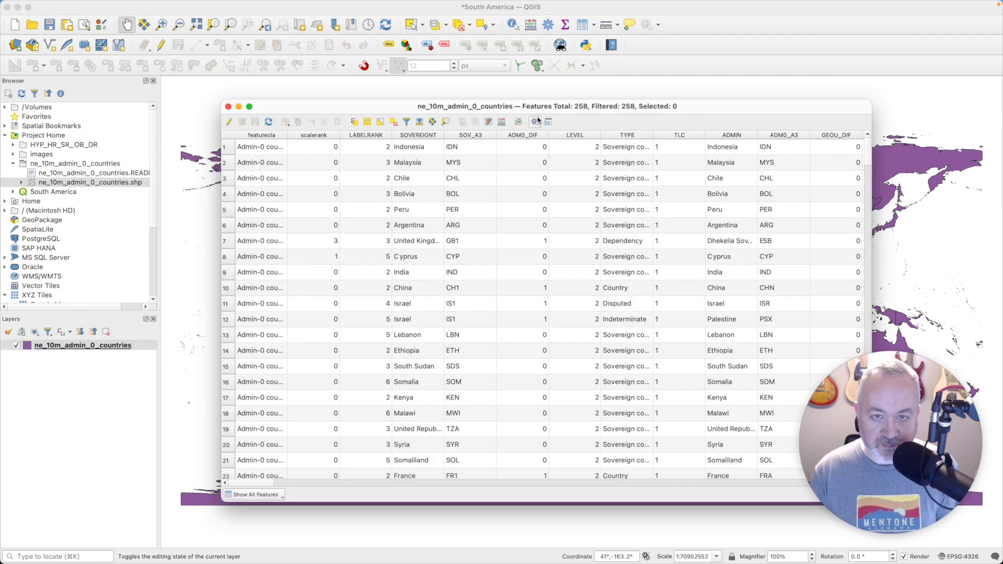
left_click_drag(566, 107, 520, 105)
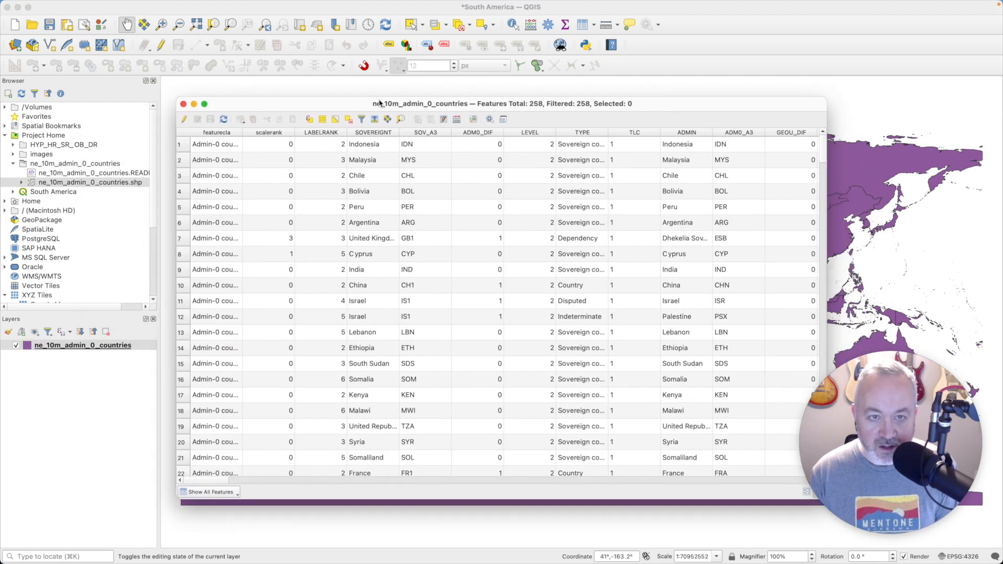
Step: Show only the SOVEREIGNT, TYPE, NAME, NAME_LONG, CONTINENT, REGION_UN, SUBREGION and REGION_WB columns in the attribute table
left_click(444, 119)
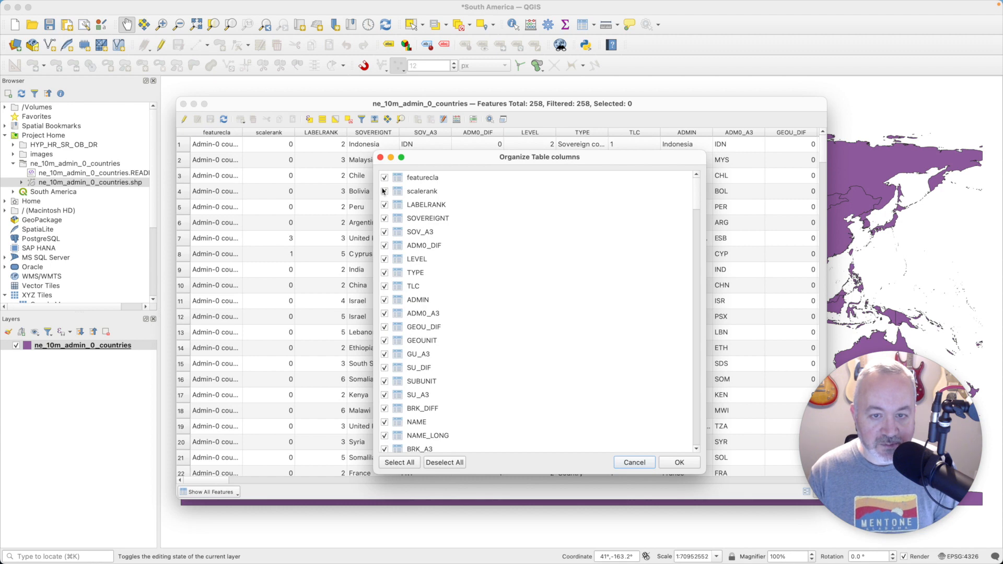
left_click(451, 465)
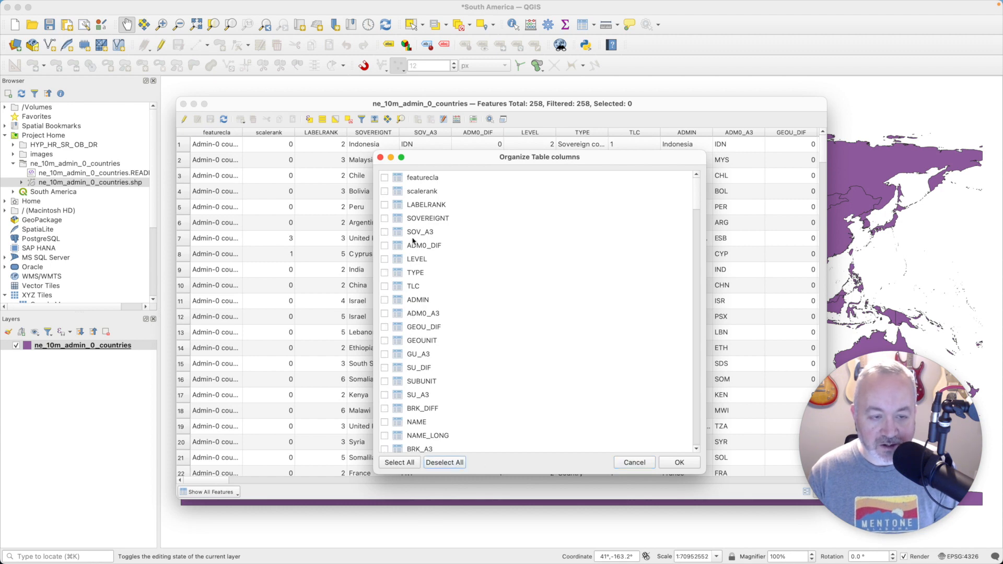
left_click(384, 273)
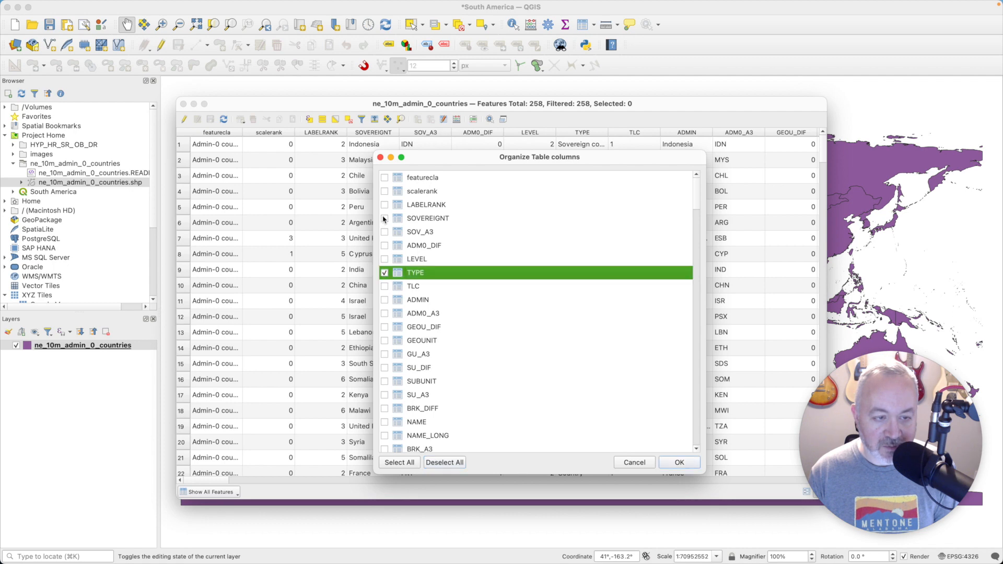
scroll(390, 273, "down", 3)
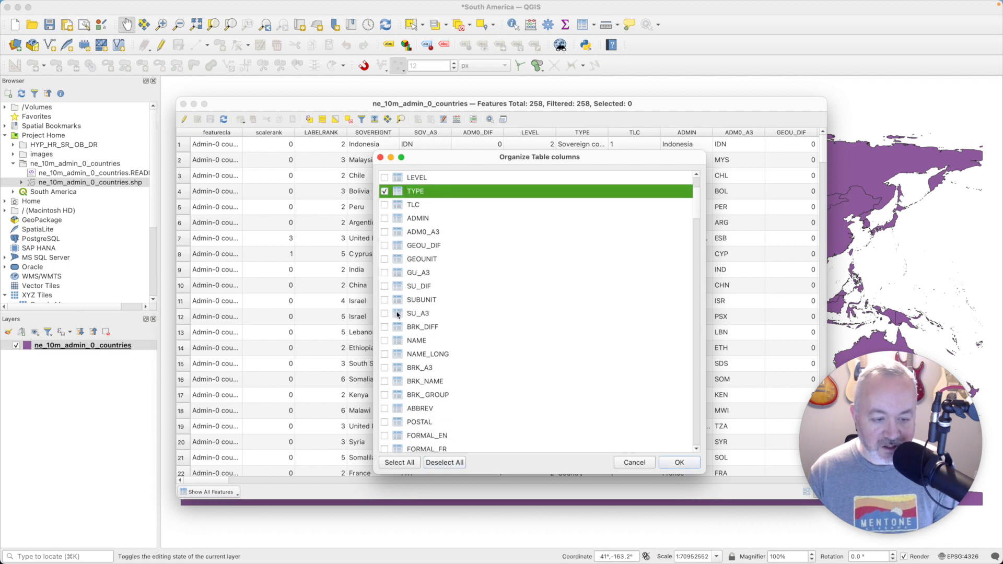
scroll(393, 352, "down", 20)
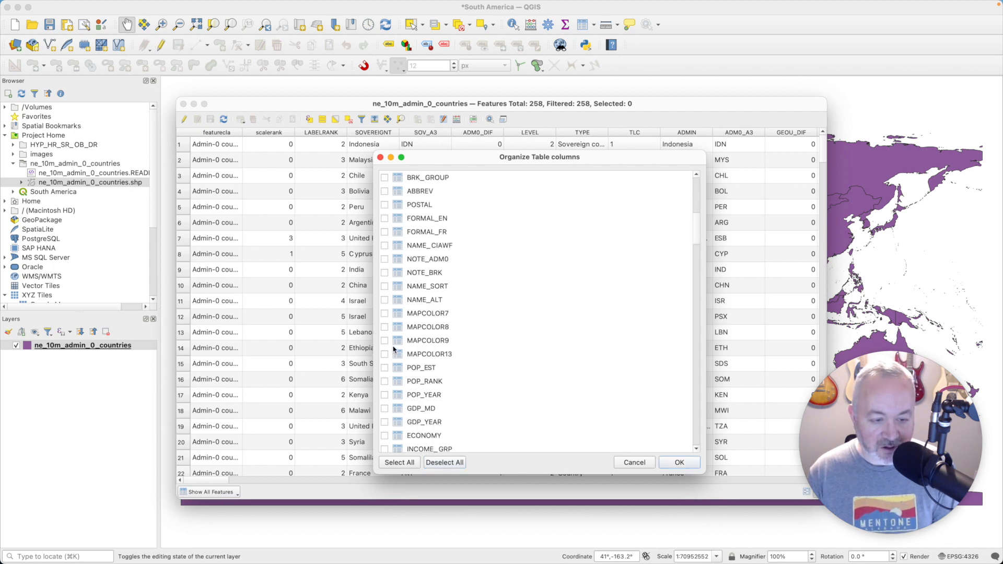
scroll(393, 349, "down", 7)
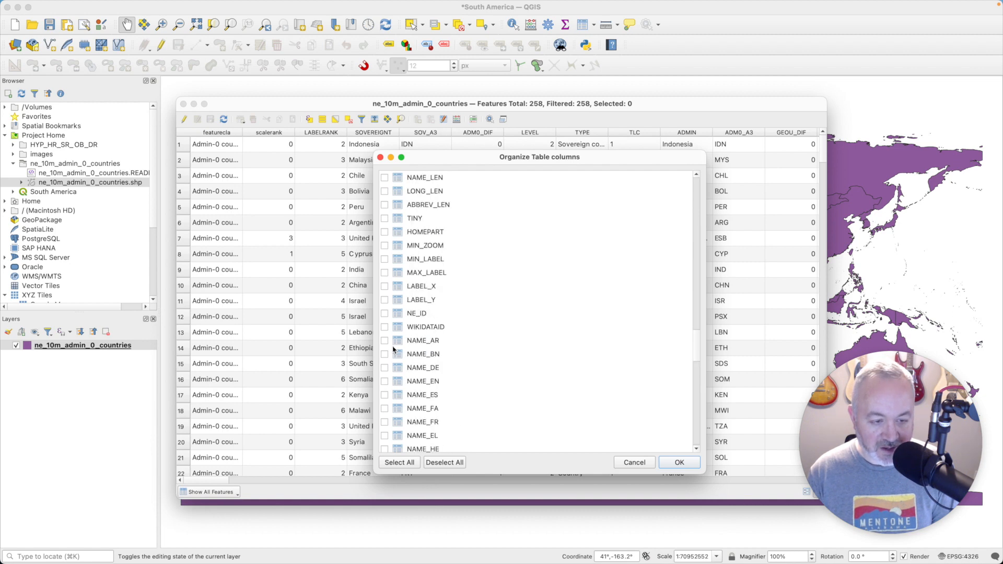
scroll(390, 241, "up", 1)
scroll(389, 242, "up", 3)
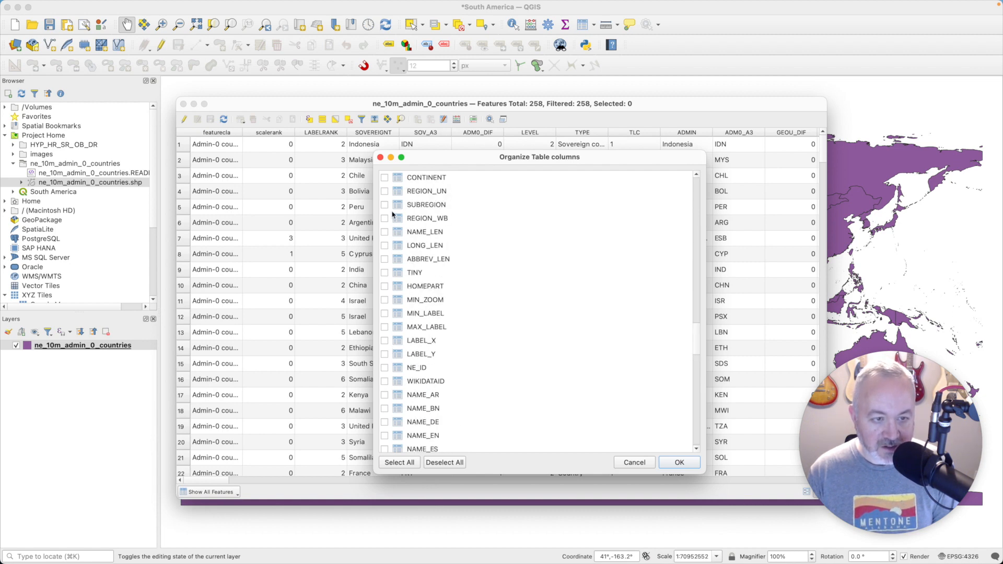
left_click(385, 192)
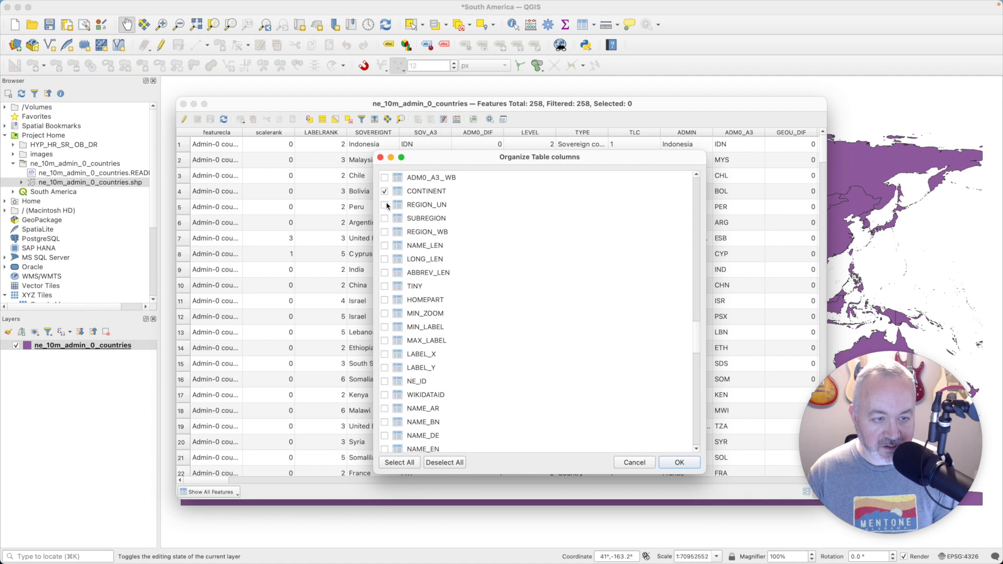
left_click(384, 218)
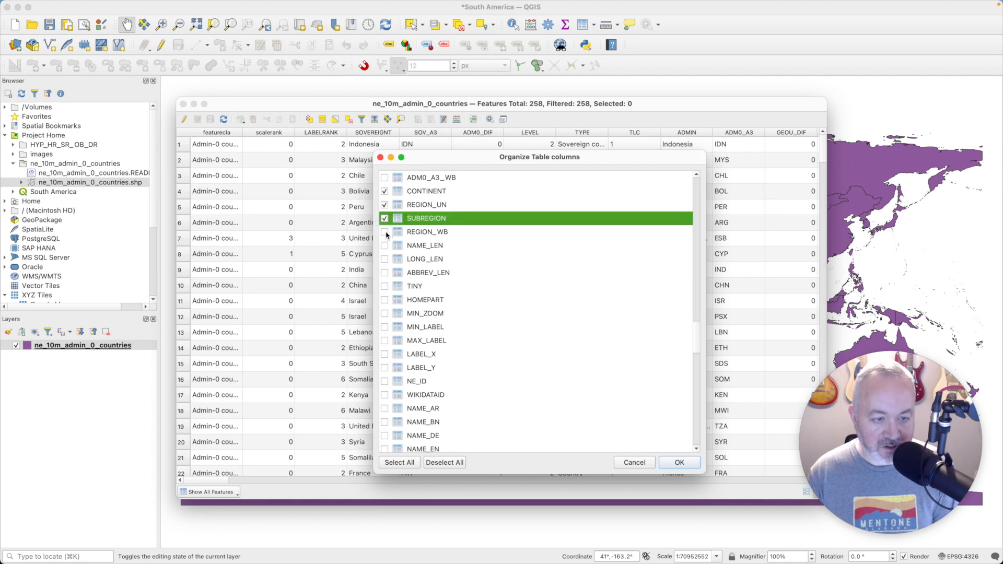
left_click(679, 463)
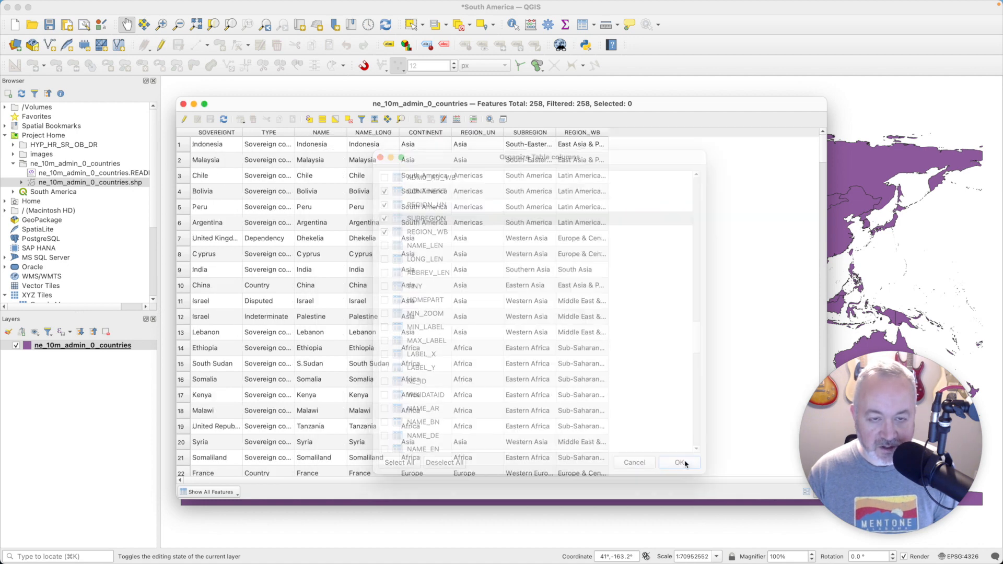
Step: Sort the countries attribute table by CONTINENT in ascending order
left_click_drag(541, 103, 519, 96)
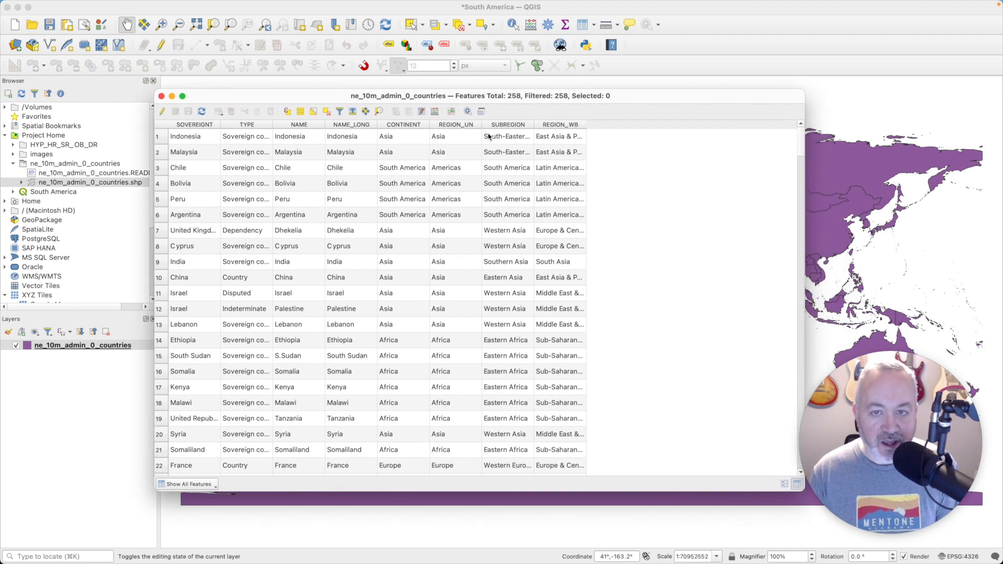
left_click(409, 126)
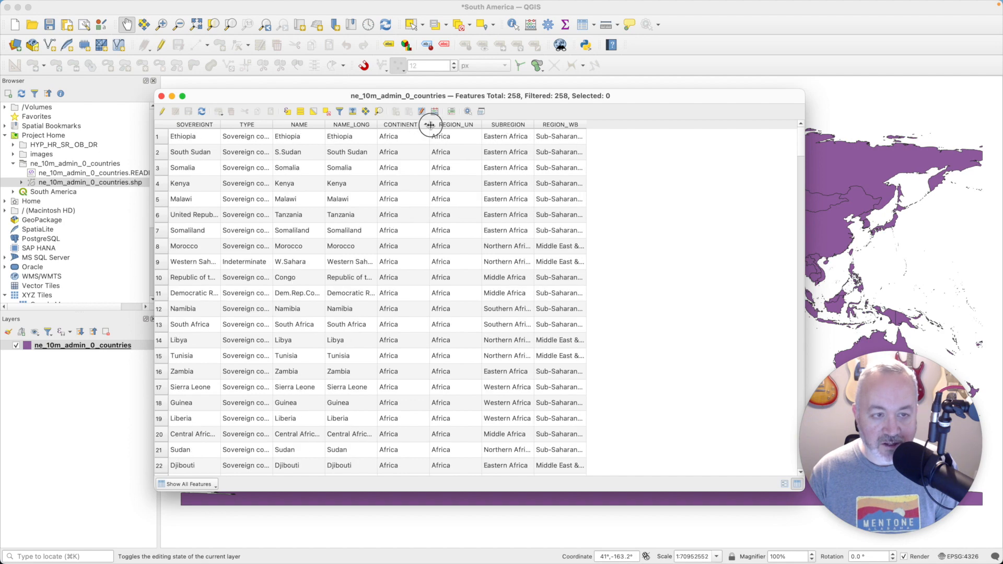
Step: Widen the CONTINENT column to review the South America rows at the end of the table, and close the attribute table
left_click_drag(431, 126, 464, 125)
scroll(439, 183, "down", 6)
scroll(439, 183, "down", 20)
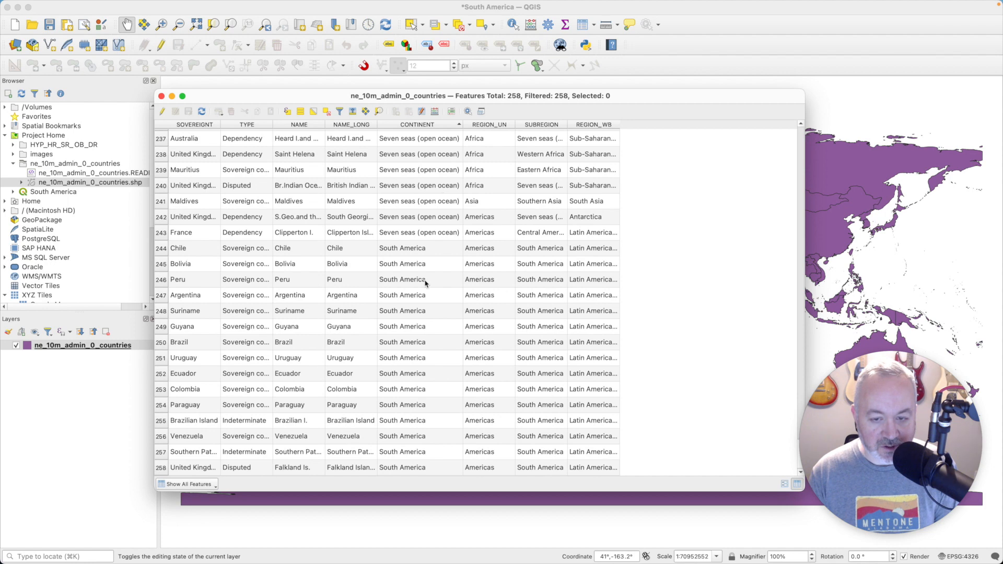
left_click(427, 251)
left_click(424, 469)
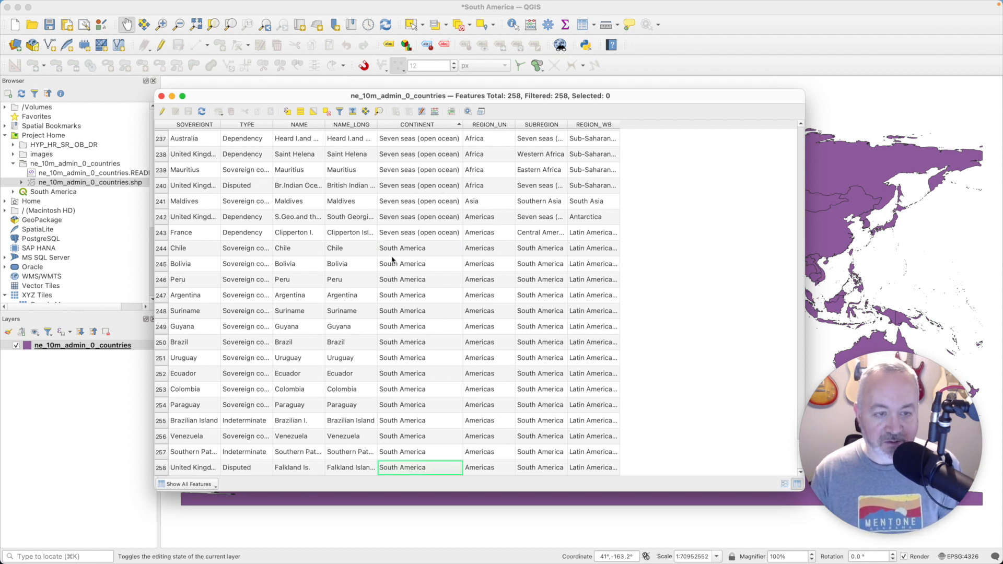
scroll(393, 261, "up", 1)
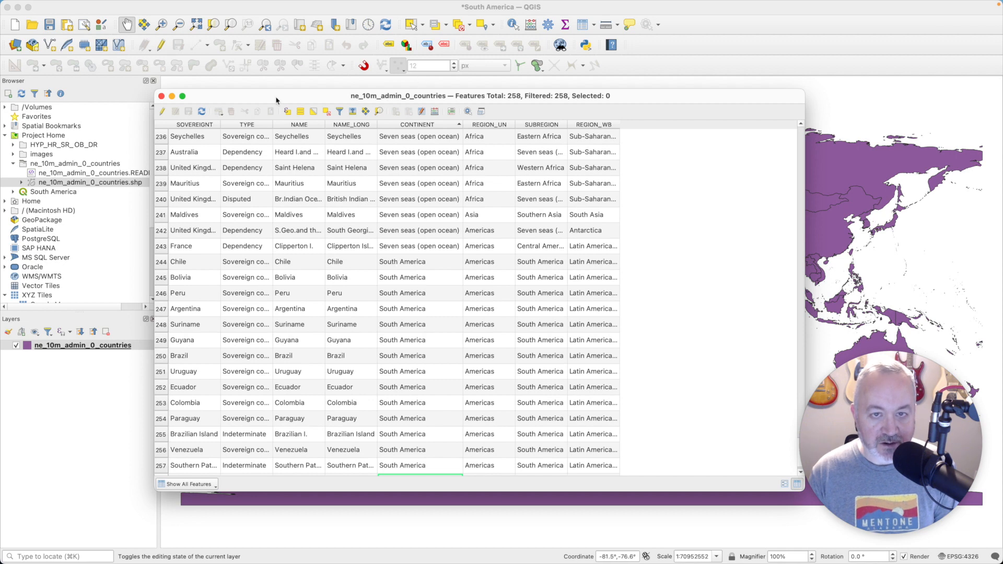
left_click(161, 96)
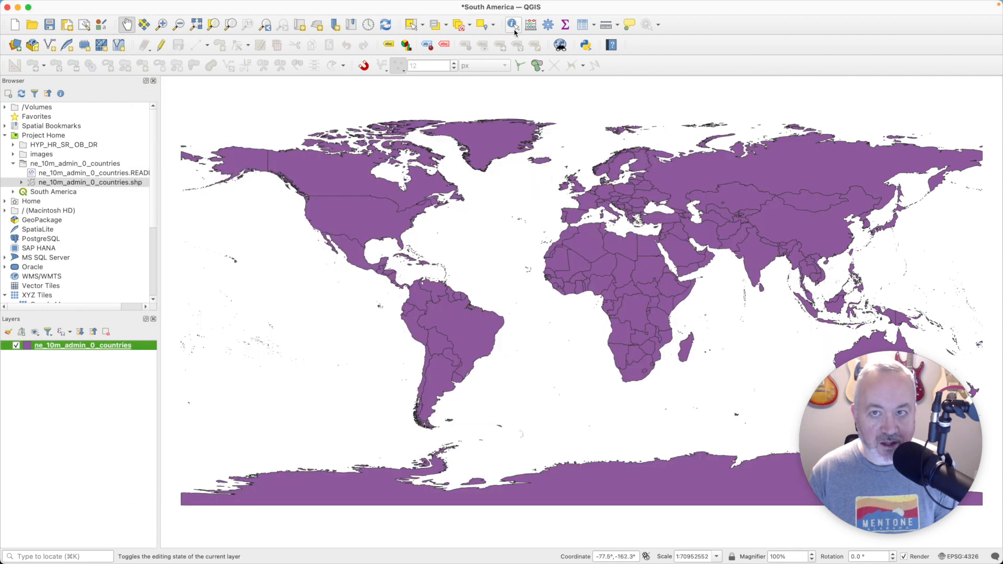
Step: Identify the country polygon on South America's northeast coast, between Suriname and Brazil
left_click(513, 27)
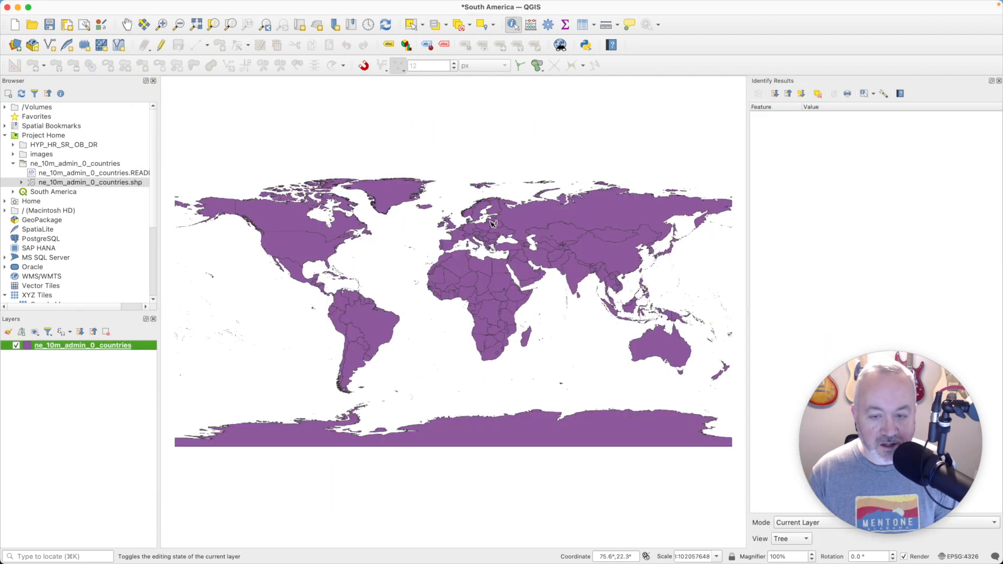
left_click(163, 25)
left_click_drag(312, 277, 412, 406)
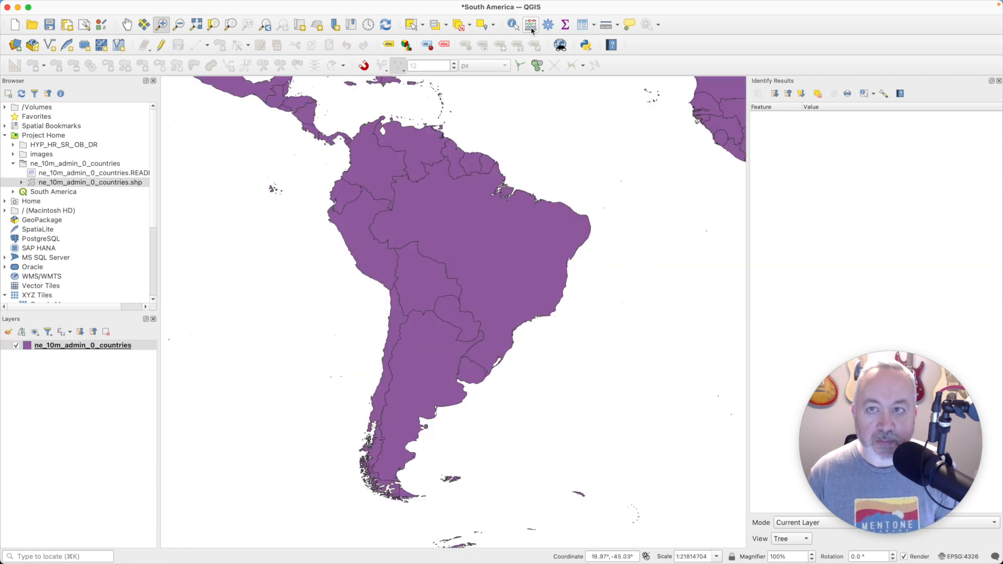
left_click(514, 24)
left_click(491, 165)
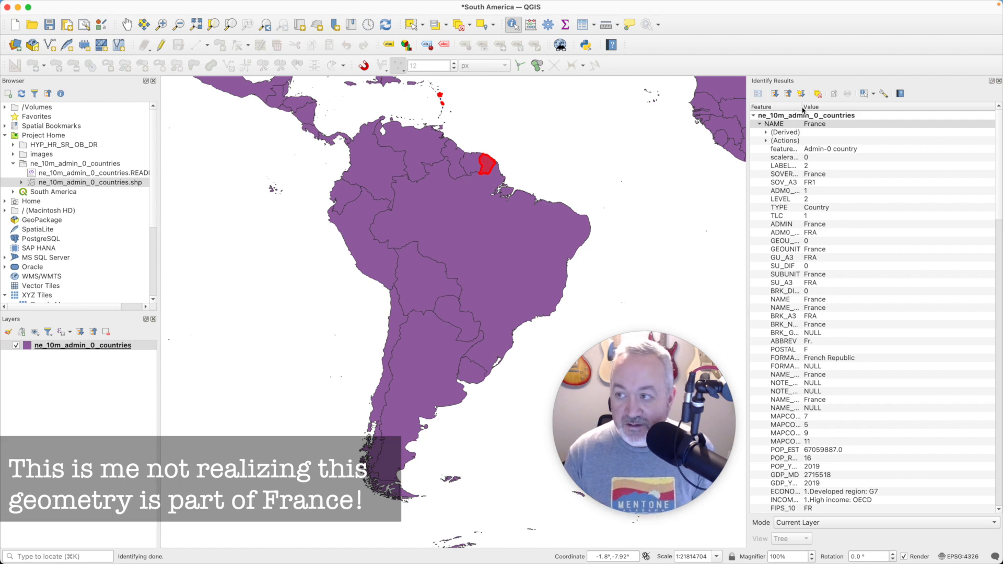
Step: Widen the Feature column of the identify results, sort the attributes by name and check the feature's CONTINENT value
left_click_drag(803, 109, 830, 109)
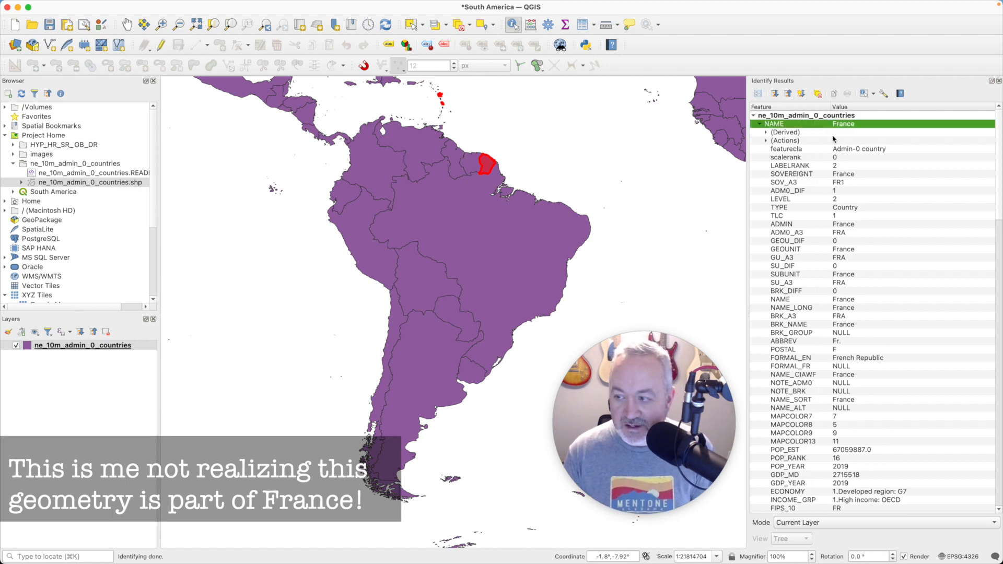
left_click(798, 108)
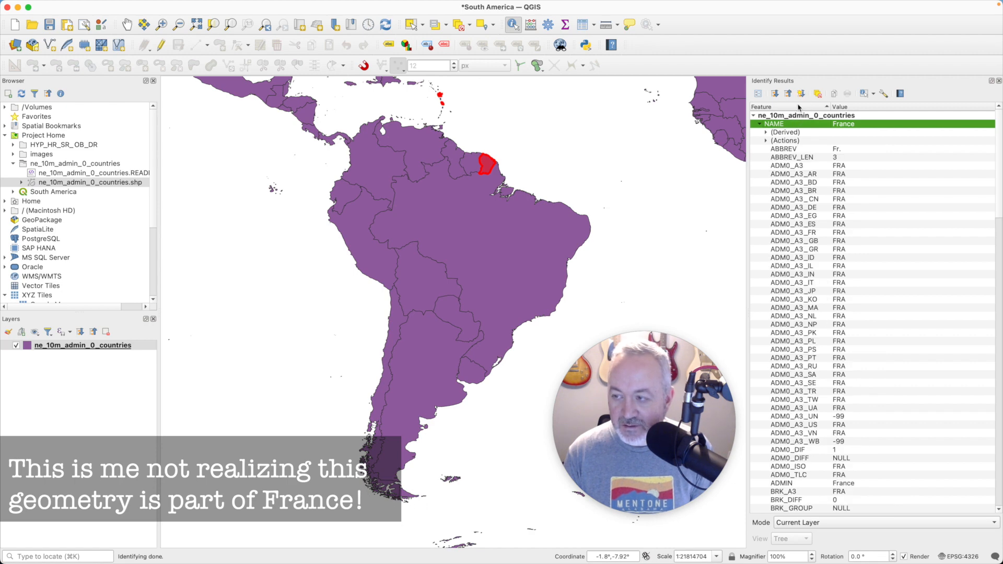
scroll(783, 258, "down", 15)
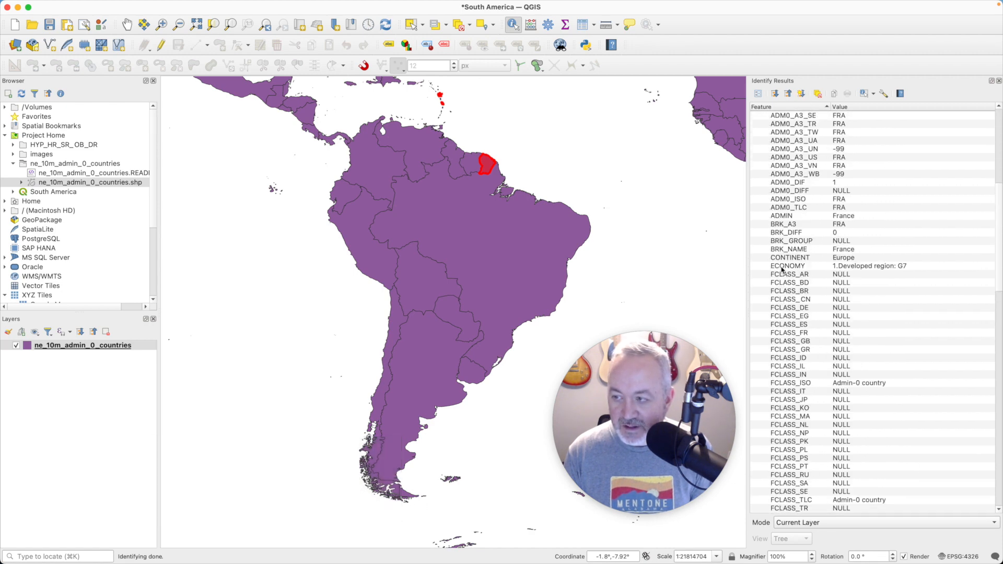
scroll(782, 270, "down", 9)
scroll(782, 270, "up", 20)
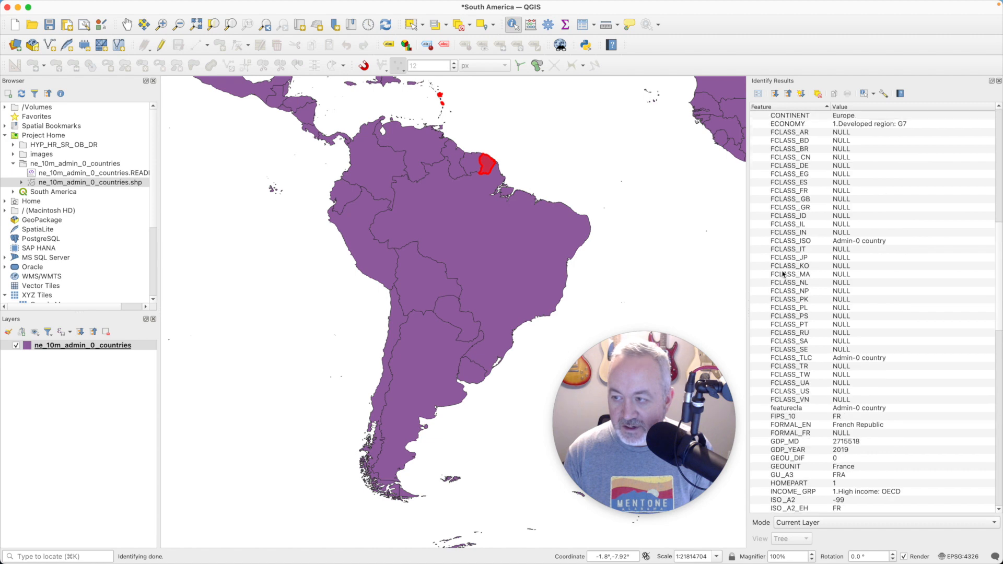
left_click(792, 376)
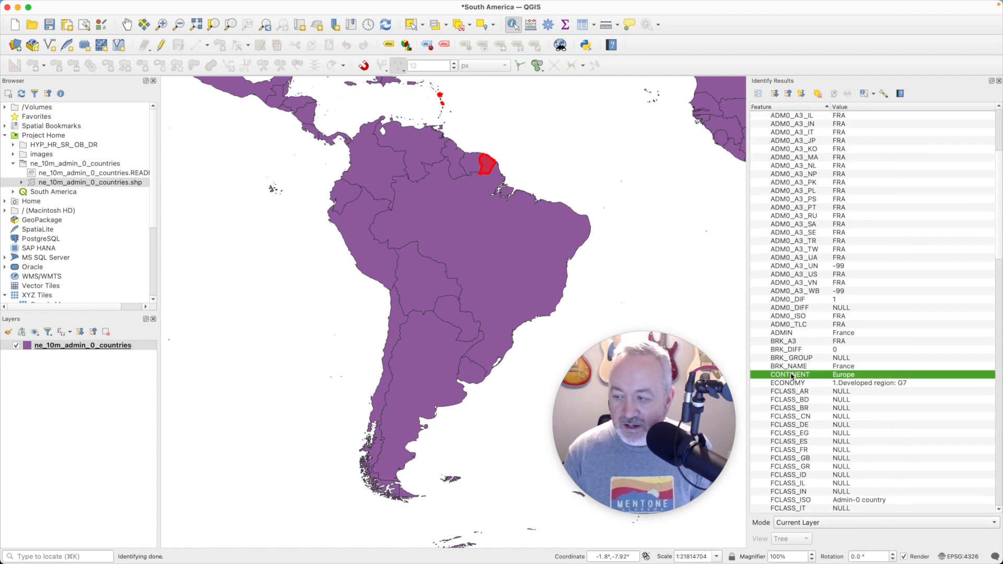
Step: Switch to Safari and open maps.google.com in a new tab
key("super+Tab")
key("super+Tab")
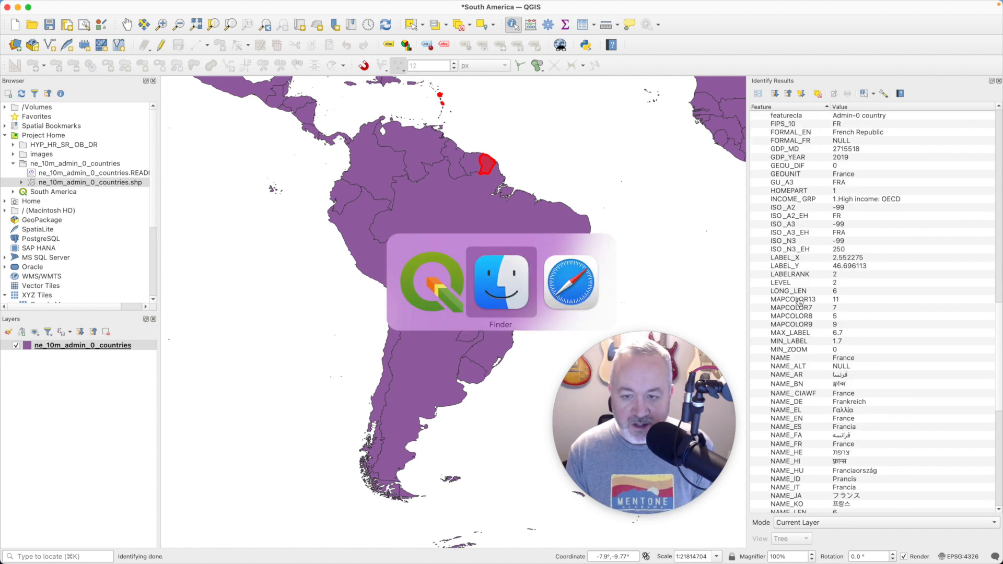
key("super+t")
type("maps.google.com")
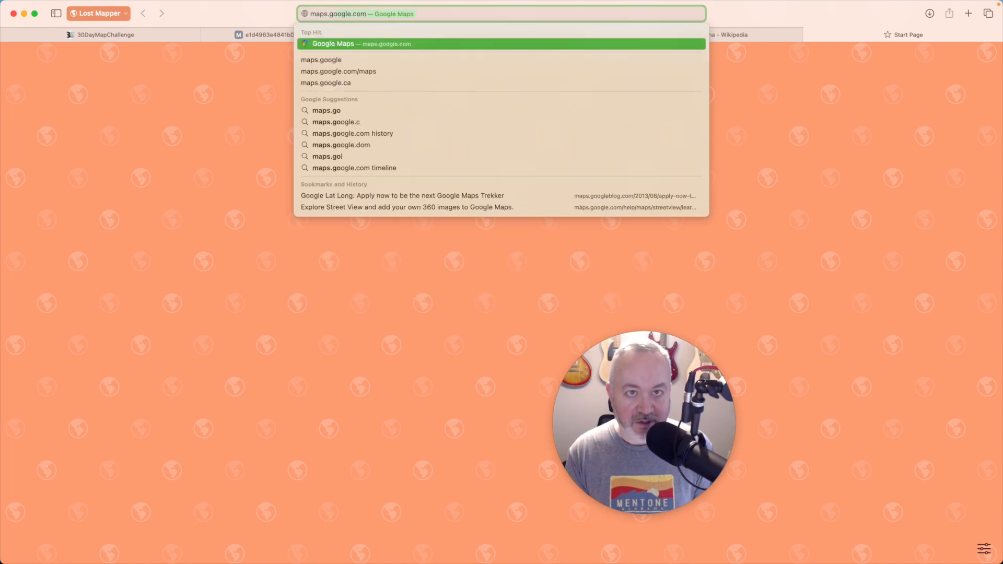
key("Return")
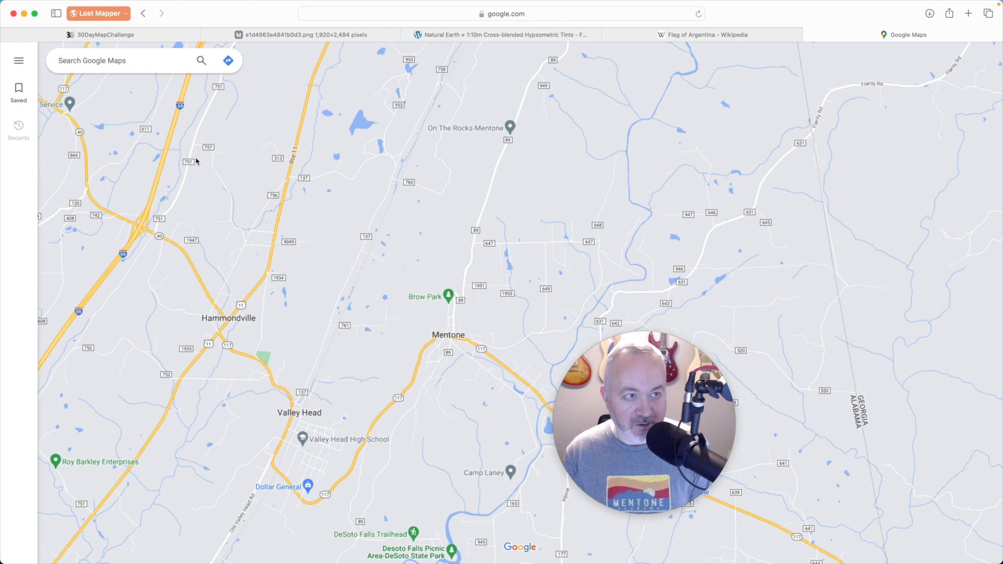
Step: Search Google Maps for Brazil, collapse the place details and examine the French Guiana area on the northeast coast
type("braz")
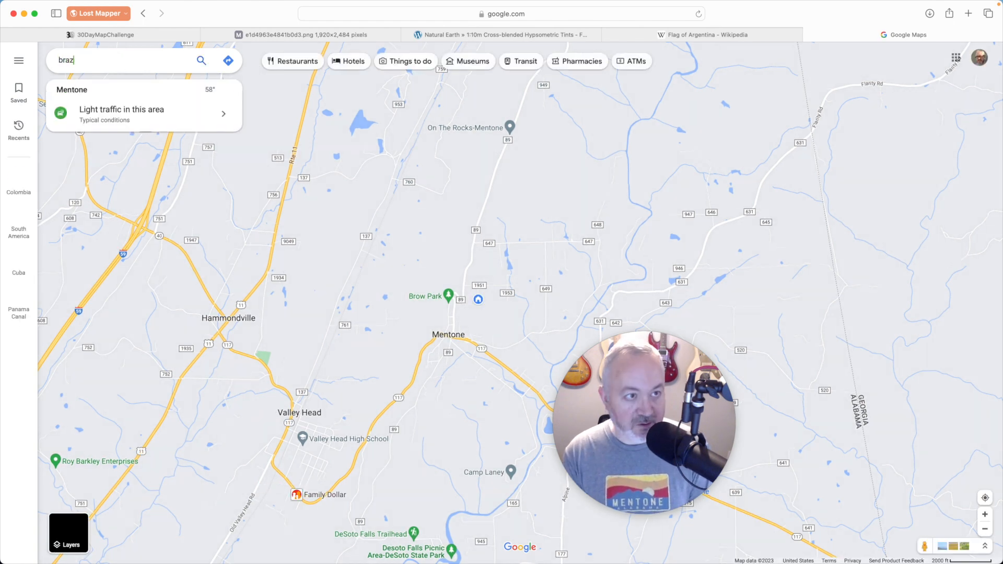
type("il")
key("Return")
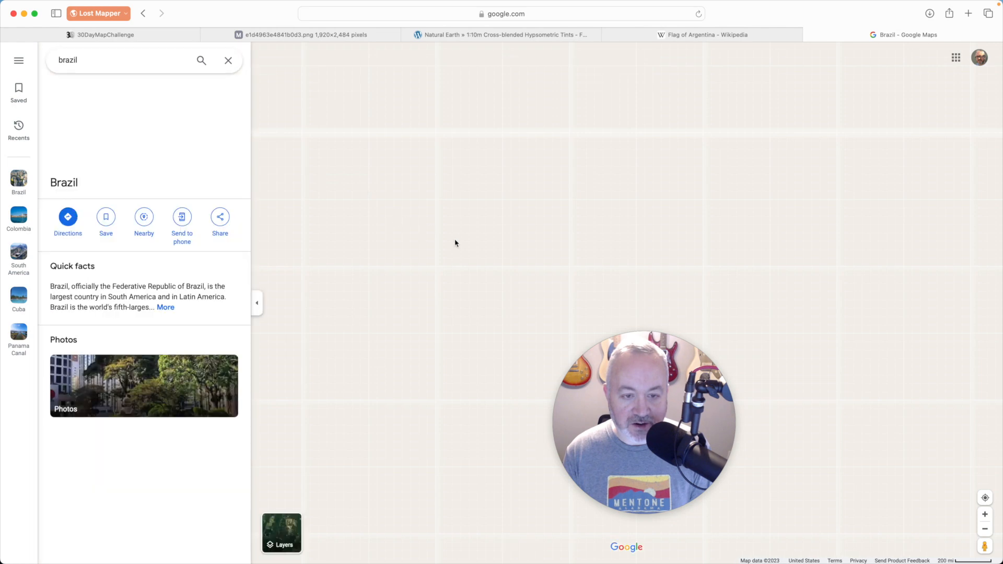
left_click(257, 302)
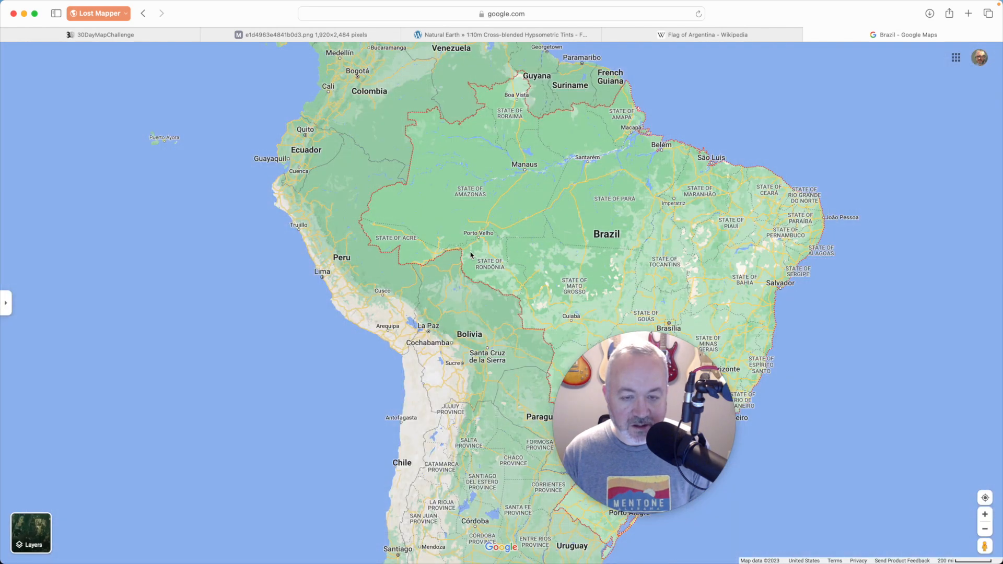
left_click(588, 187)
left_click_drag(588, 187, 533, 220)
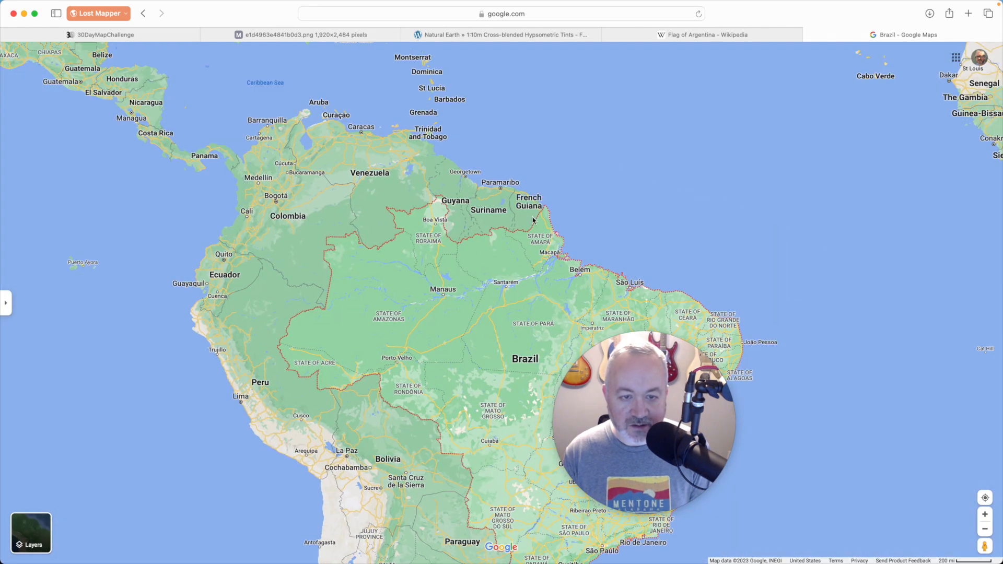
scroll(533, 220, "up", 5)
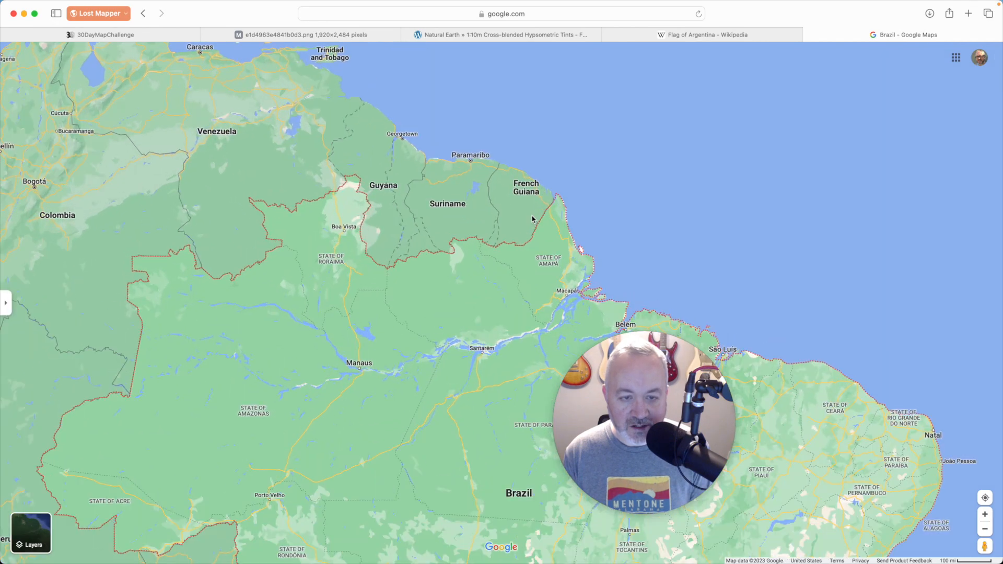
left_click(531, 213)
left_click_drag(530, 213, 527, 238)
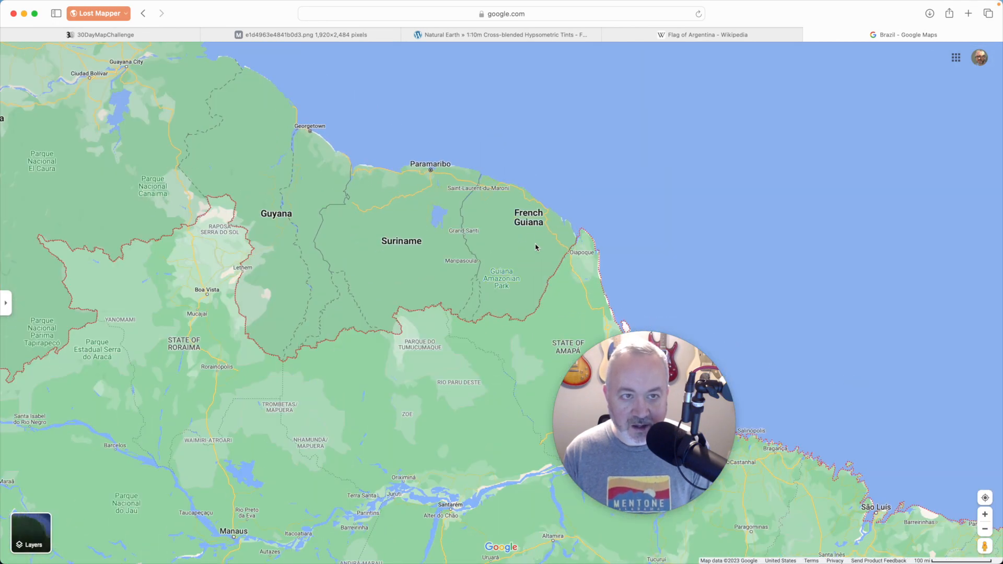
Step: Open openstreetmap.org in a new tab and search for Brazil
key("super+t")
type("openstreetmap.org")
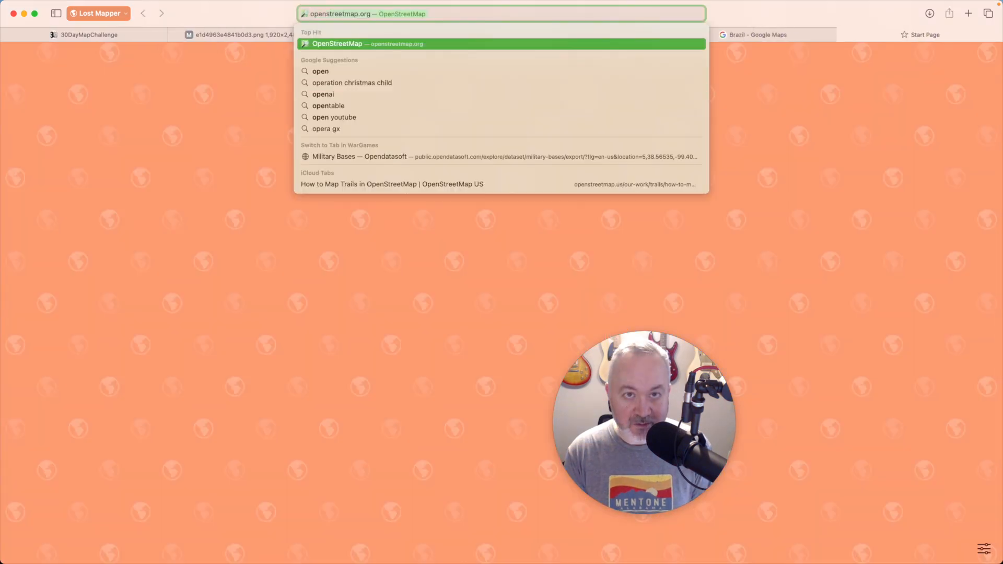
key("Return")
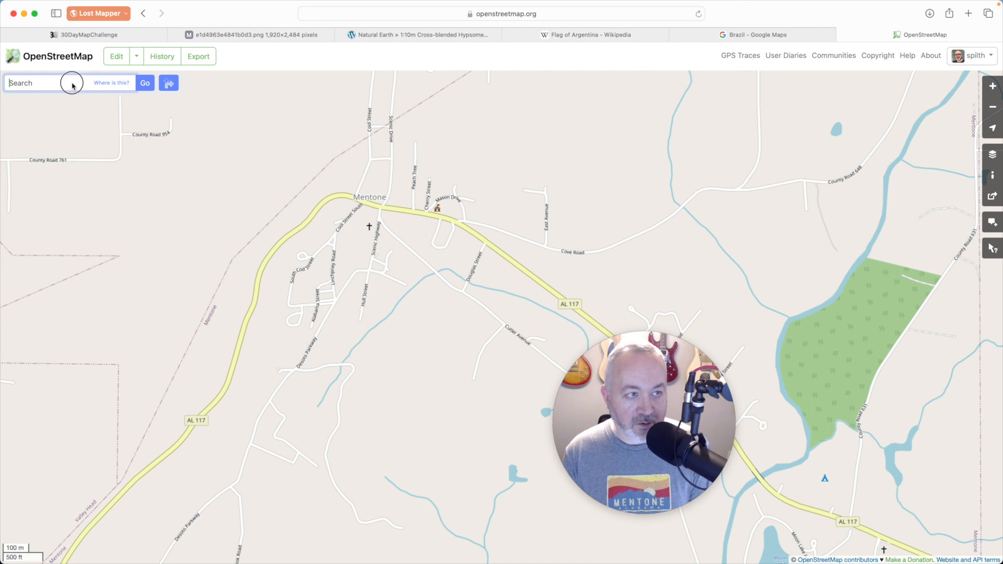
left_click(72, 82)
type("colombia")
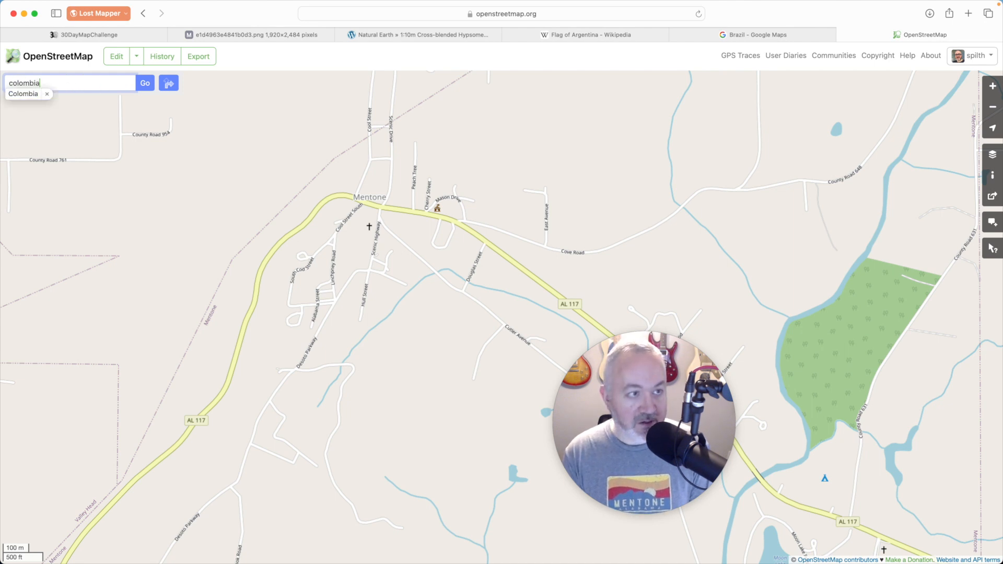
key("super+a")
type("brazil")
key("Return")
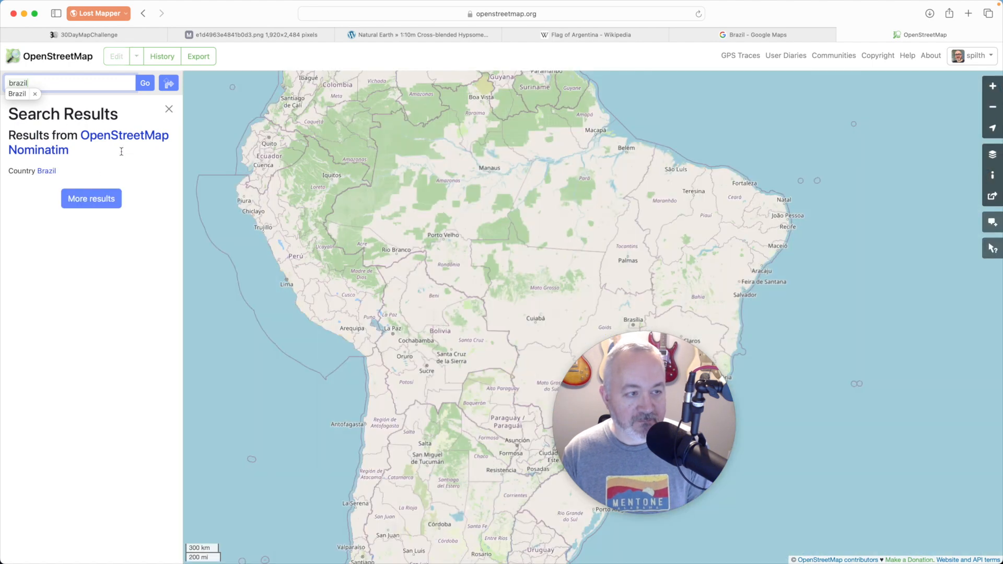
Step: Examine the Guyane area between Suriname and Brazil on the OpenStreetMap map
left_click_drag(576, 158, 539, 304)
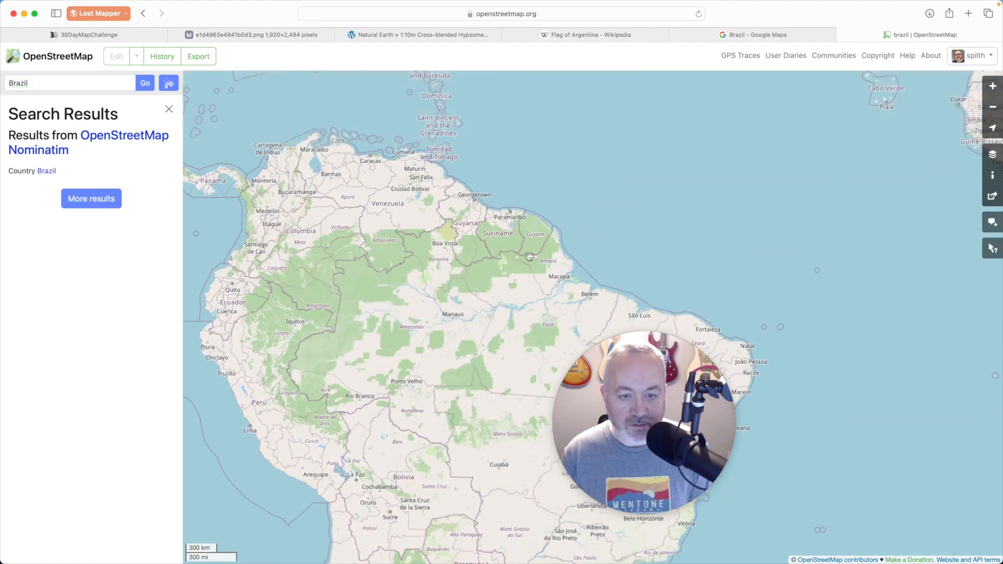
scroll(529, 252, "up", 3)
left_click_drag(533, 211, 522, 274)
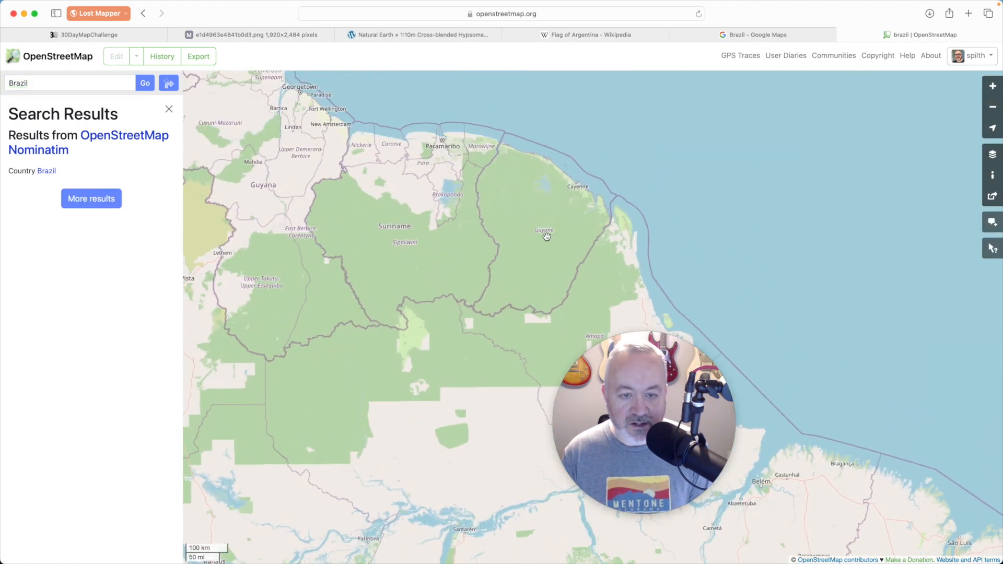
scroll(555, 234, "up", 3)
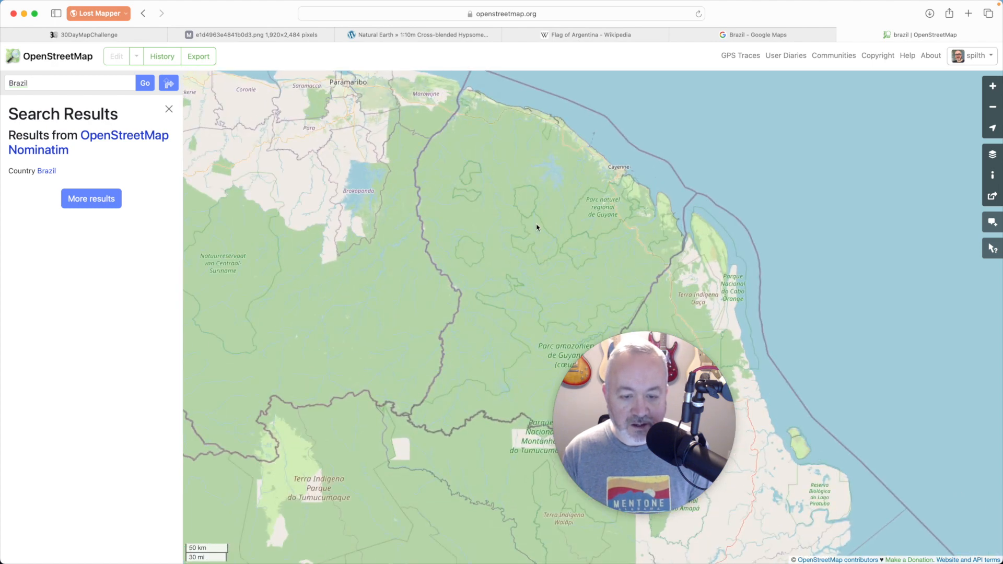
scroll(537, 227, "down", 2)
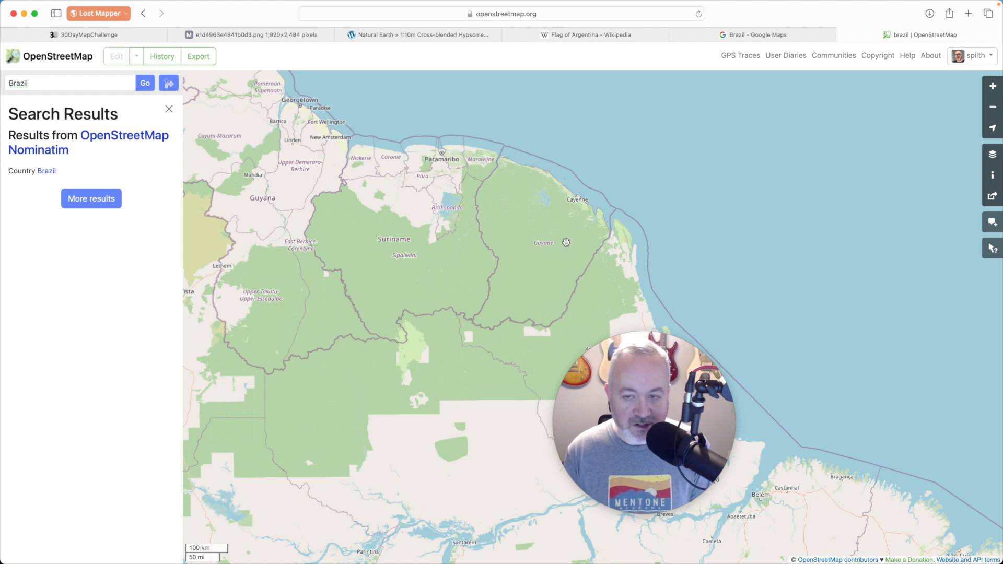
key("super+Tab")
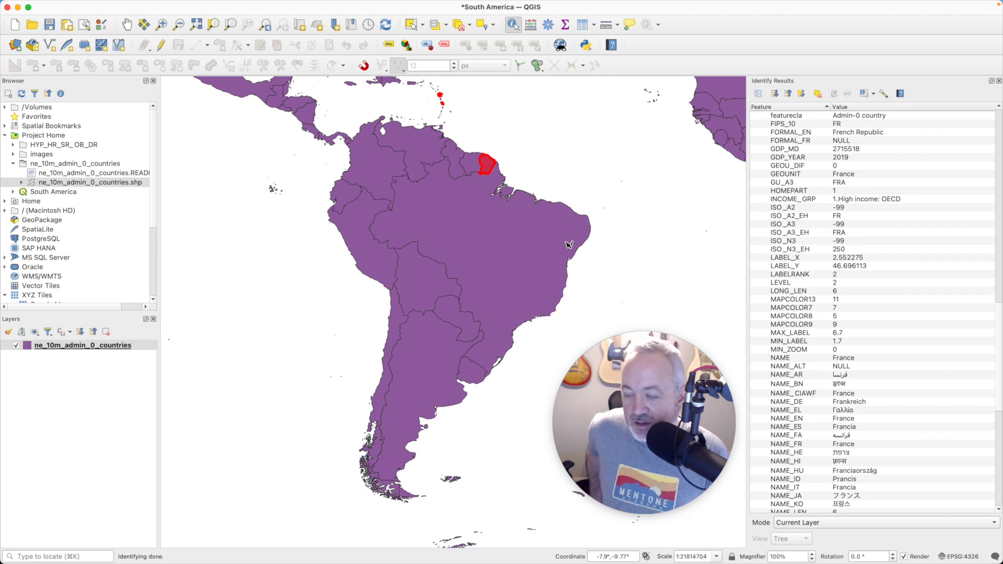
key("super+Tab")
key("super+Tab")
key("super+shift+Tab")
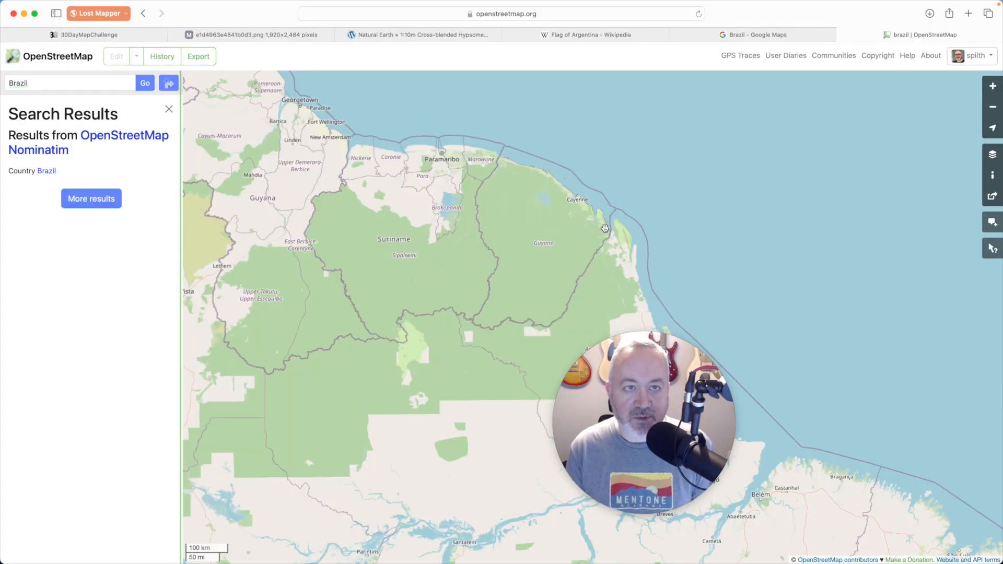
Step: Go back to the Wikipedia South America article and check the French Guiana row in its countries and territories table
left_click(572, 34)
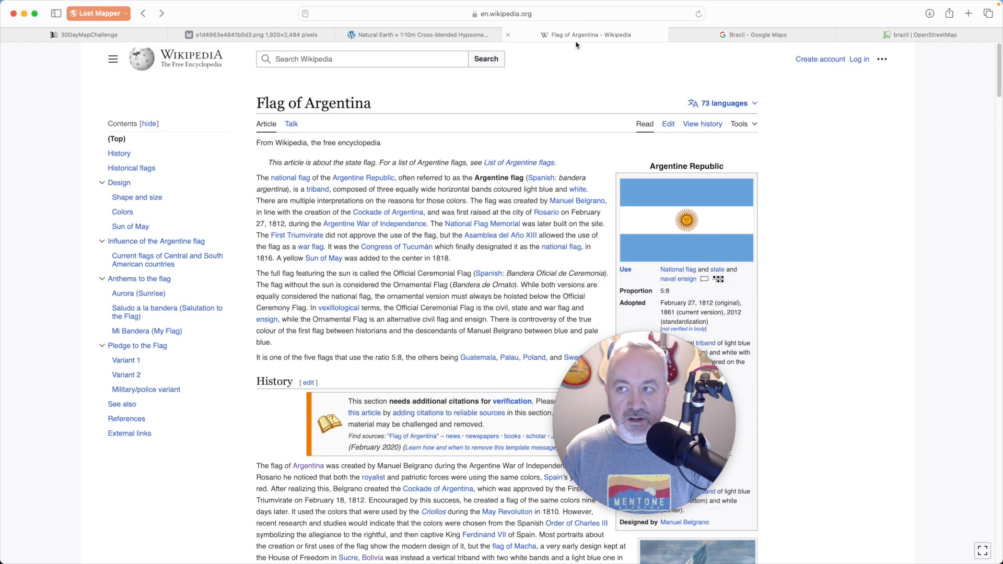
key("super+bracketleft")
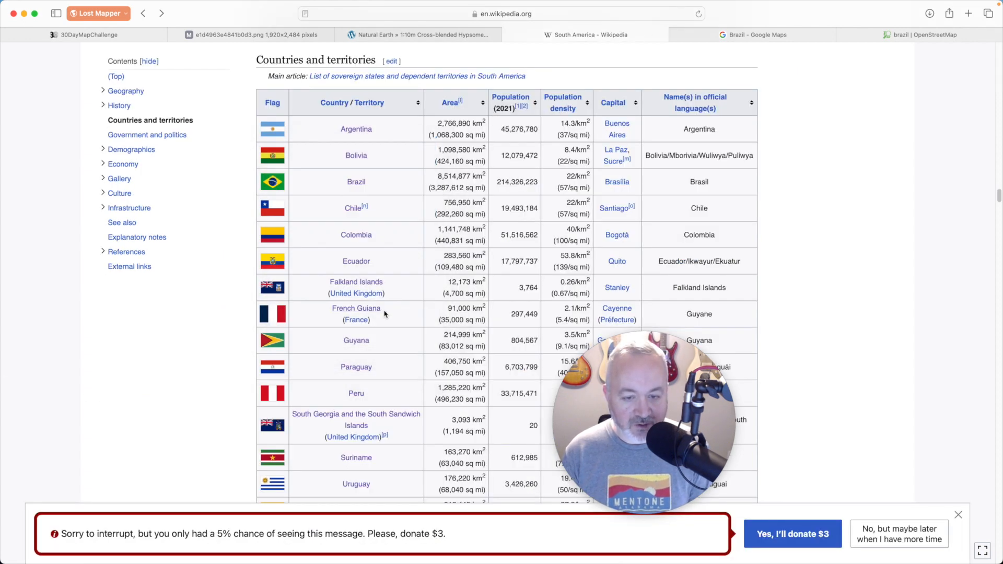
mouse_move(368, 312)
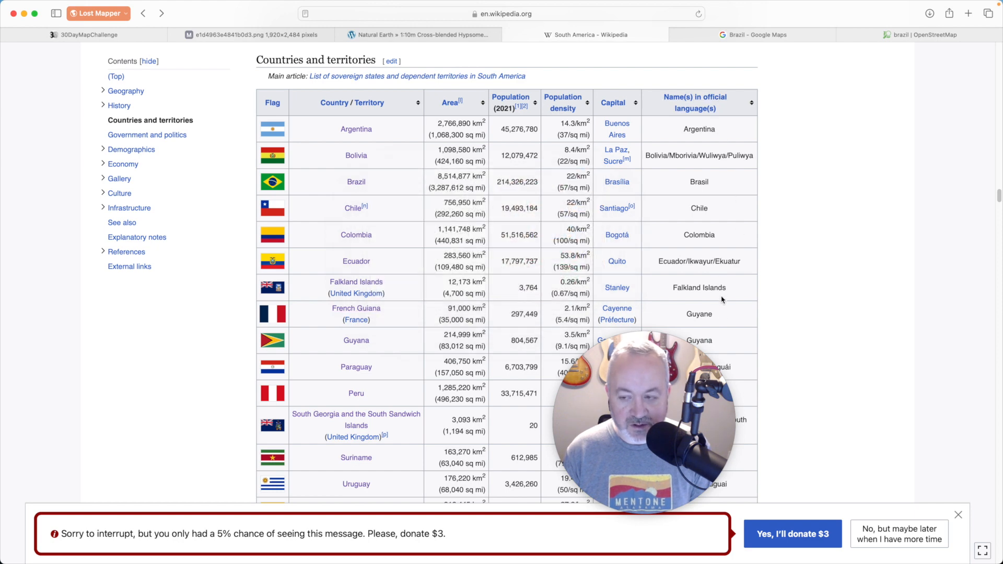
double_click(690, 319)
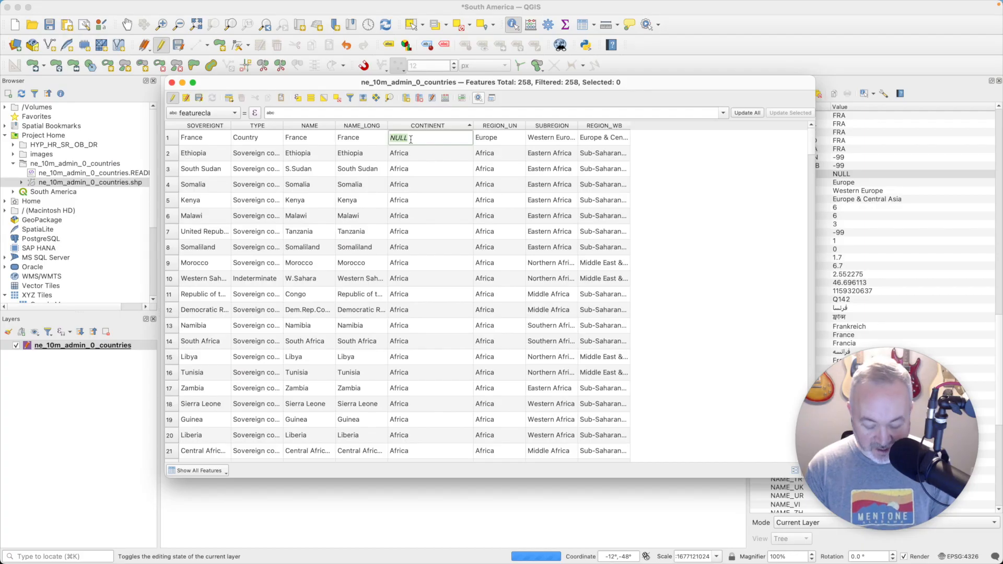
Step: Set the CONTINENT value of the France record to South America, check its row among the South American countries and close the attribute table
type("th")
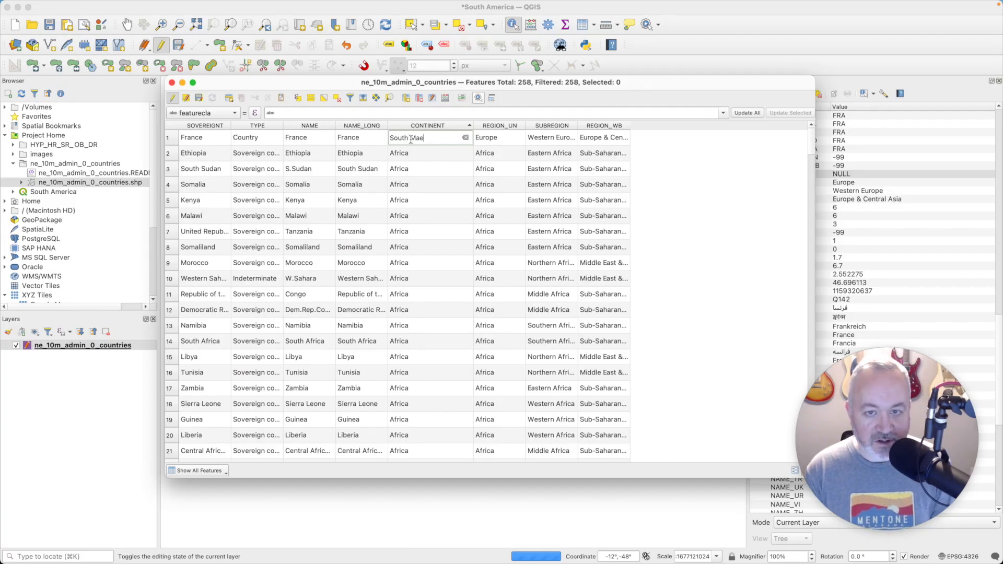
type(" America")
key("Return")
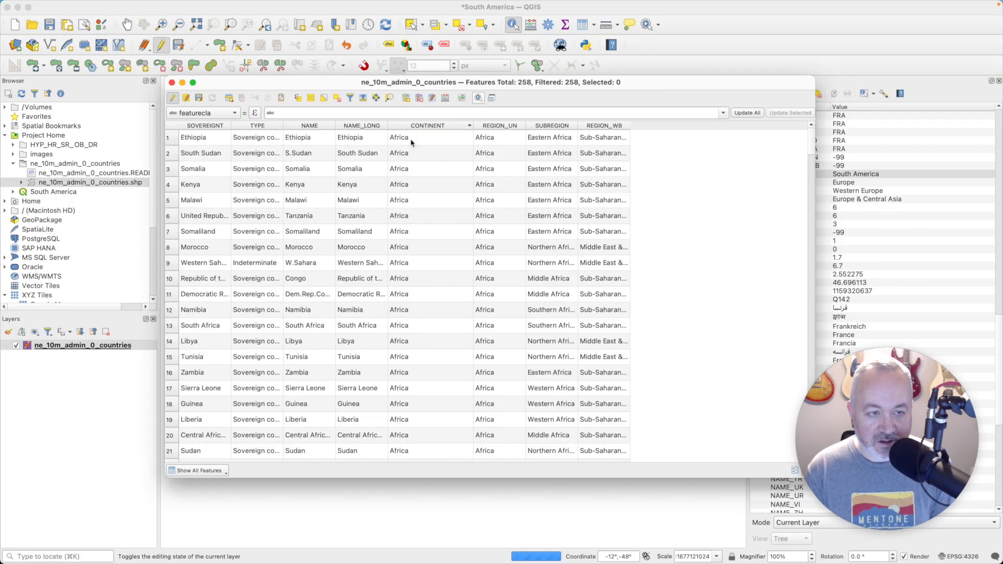
scroll(413, 234, "down", 20)
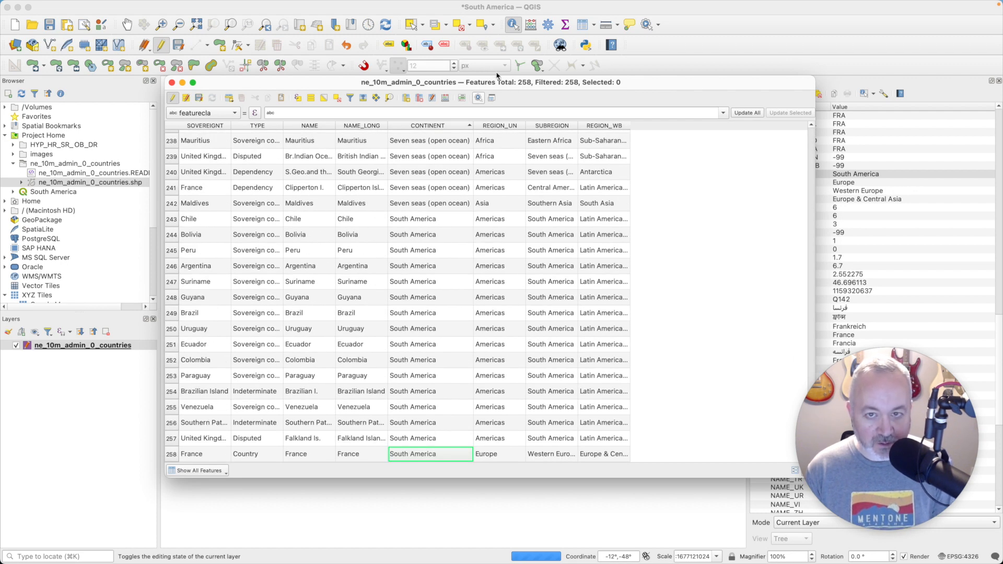
double_click(497, 453)
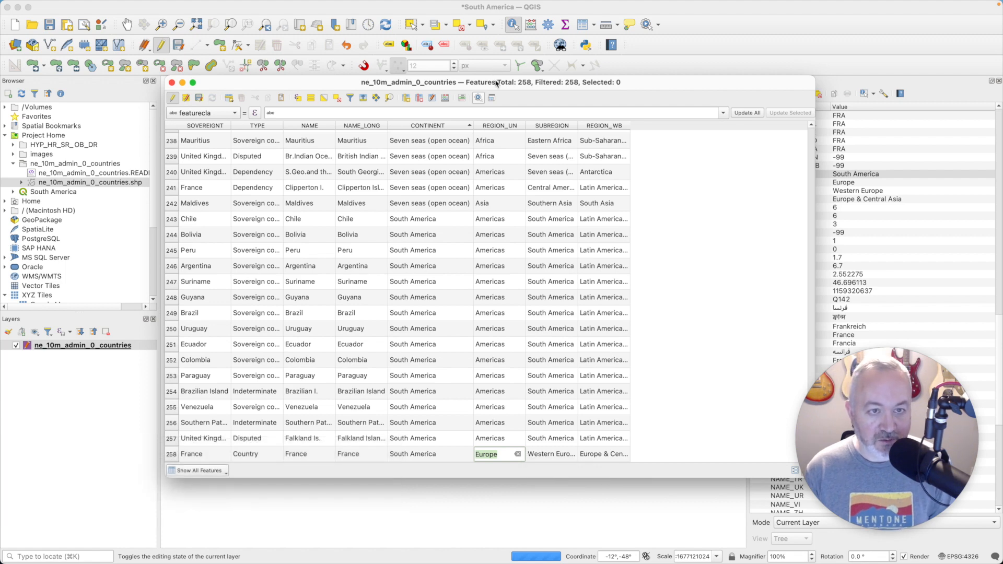
left_click_drag(497, 83, 568, 89)
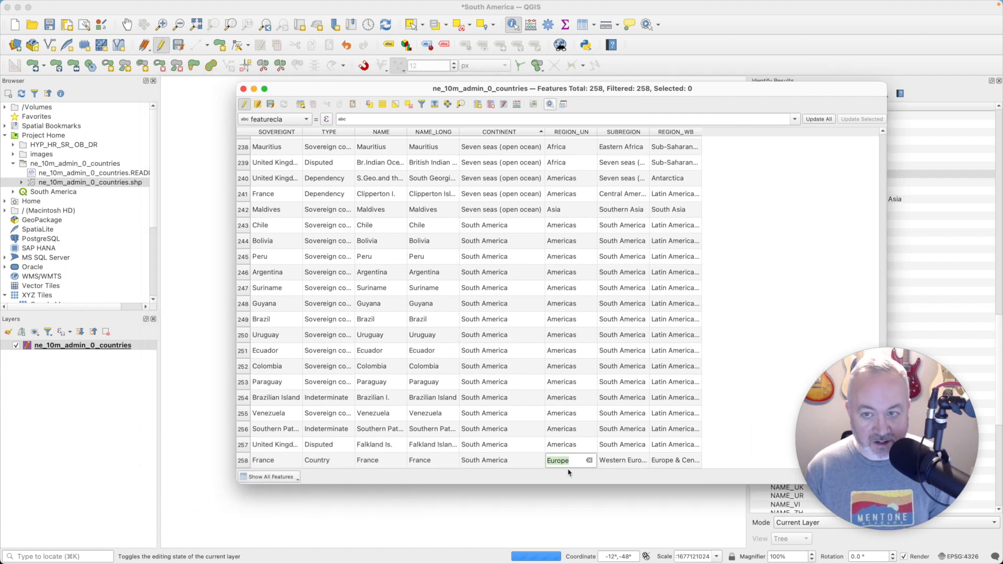
double_click(512, 464)
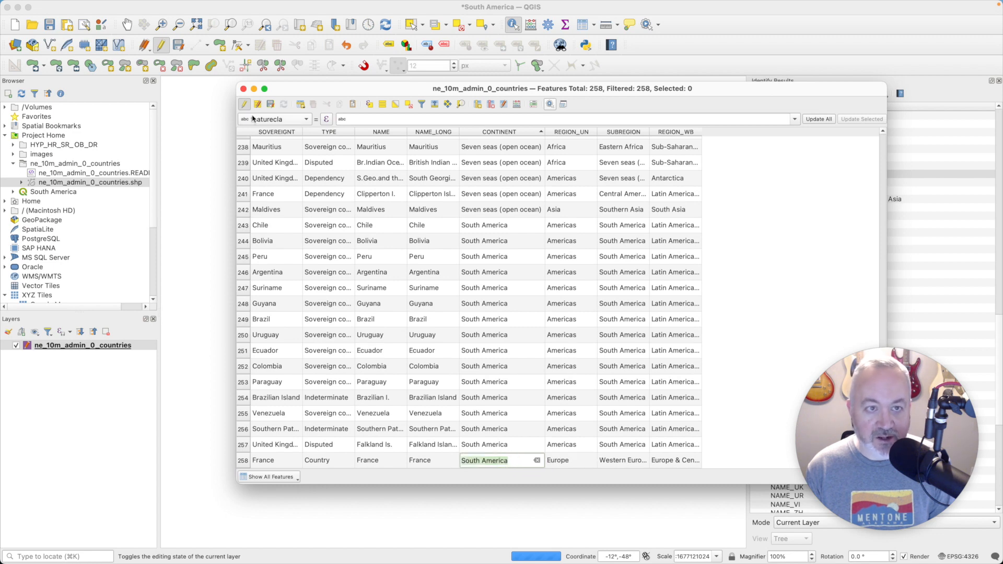
left_click(244, 89)
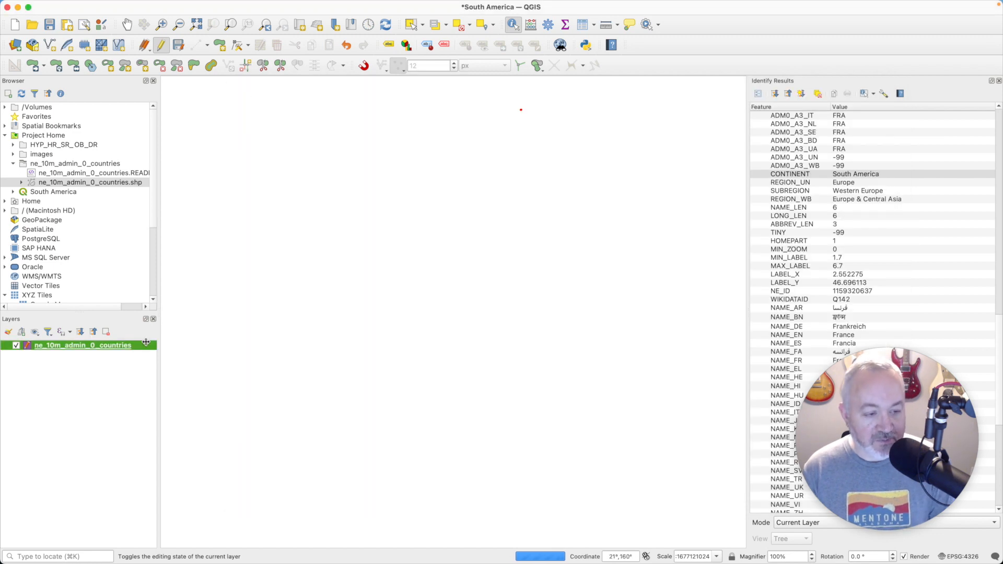
Step: Save the edits to the ne_10m_admin_0_countries layer and turn off its editing mode
right_click(89, 346)
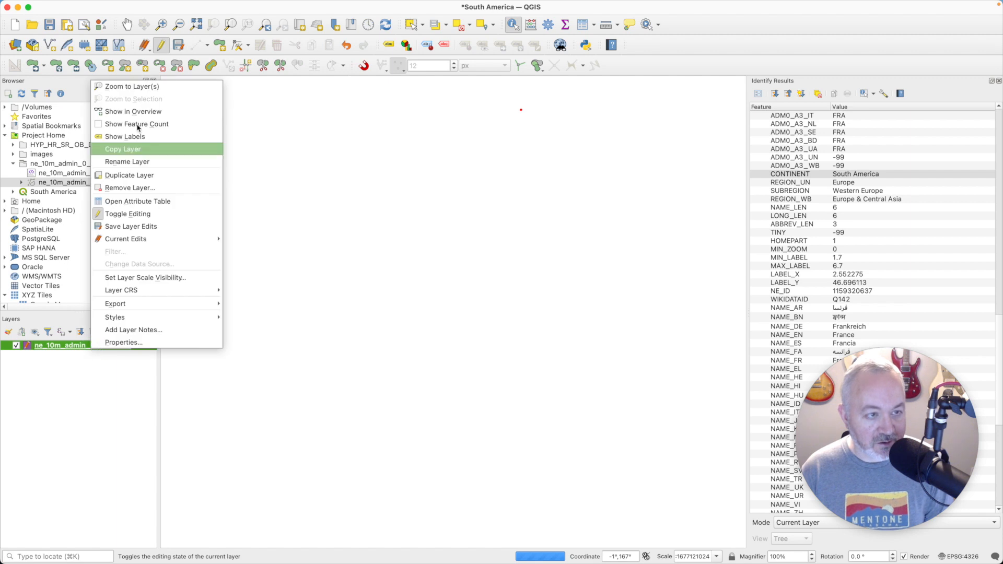
left_click(131, 87)
right_click(103, 348)
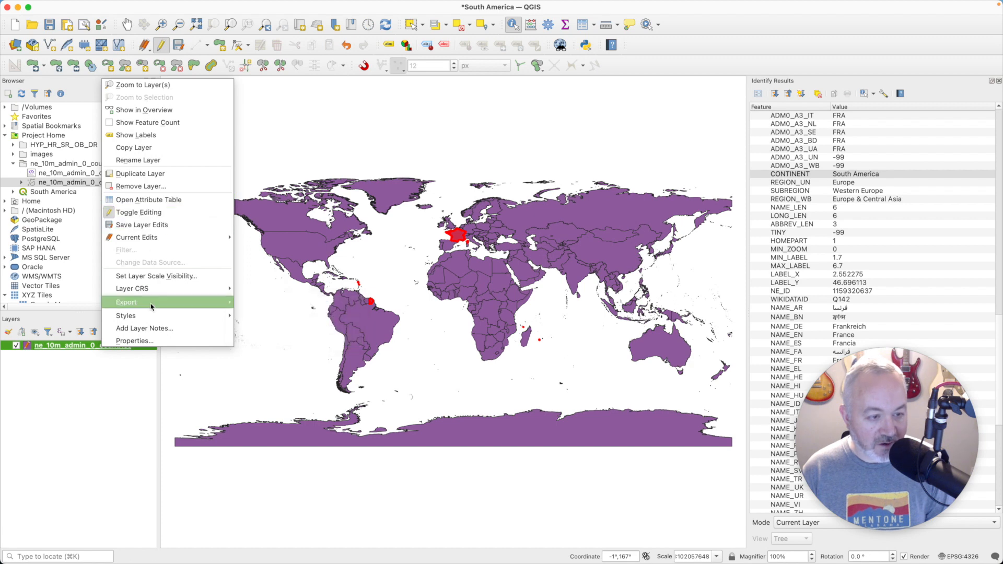
key("Escape")
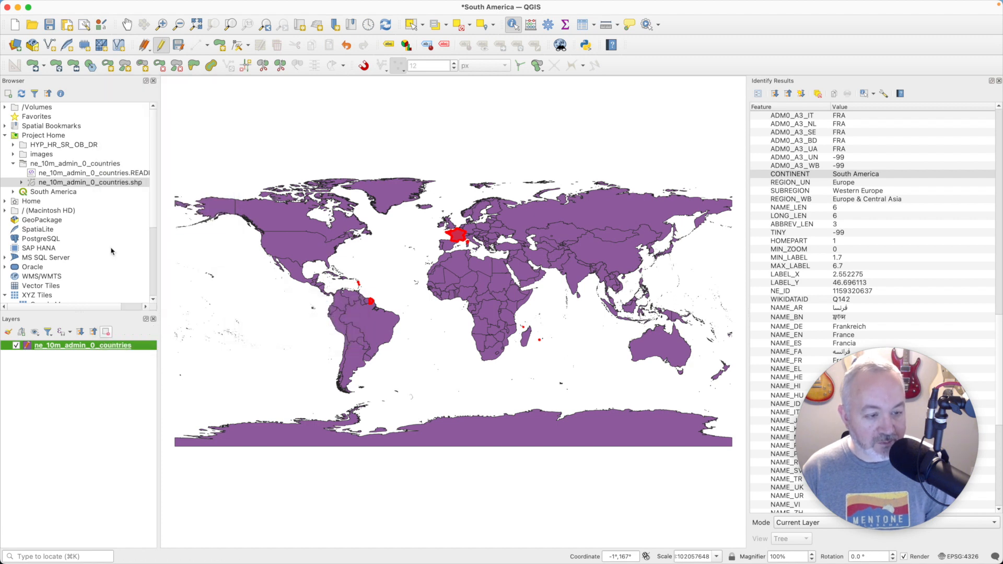
left_click(178, 45)
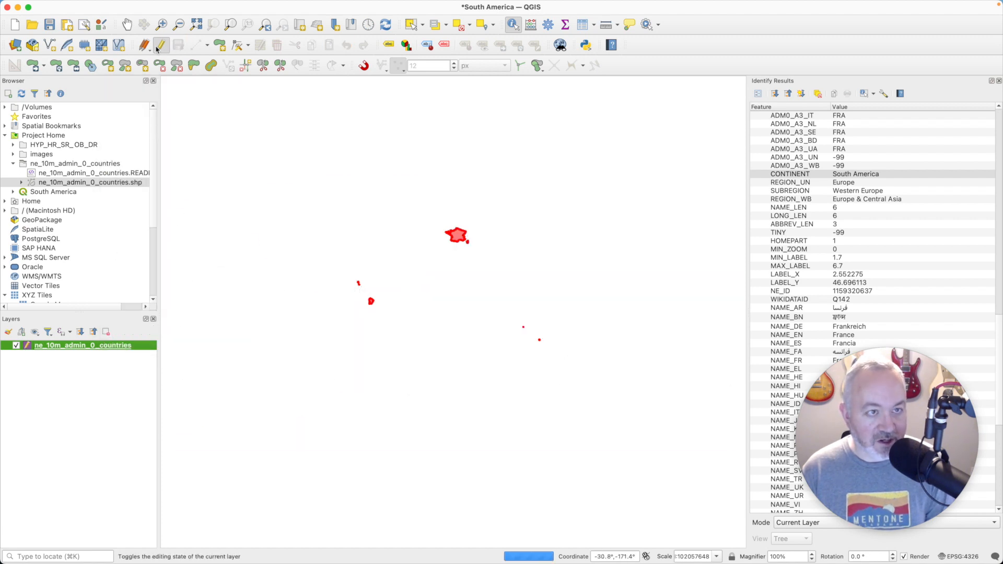
left_click(159, 49)
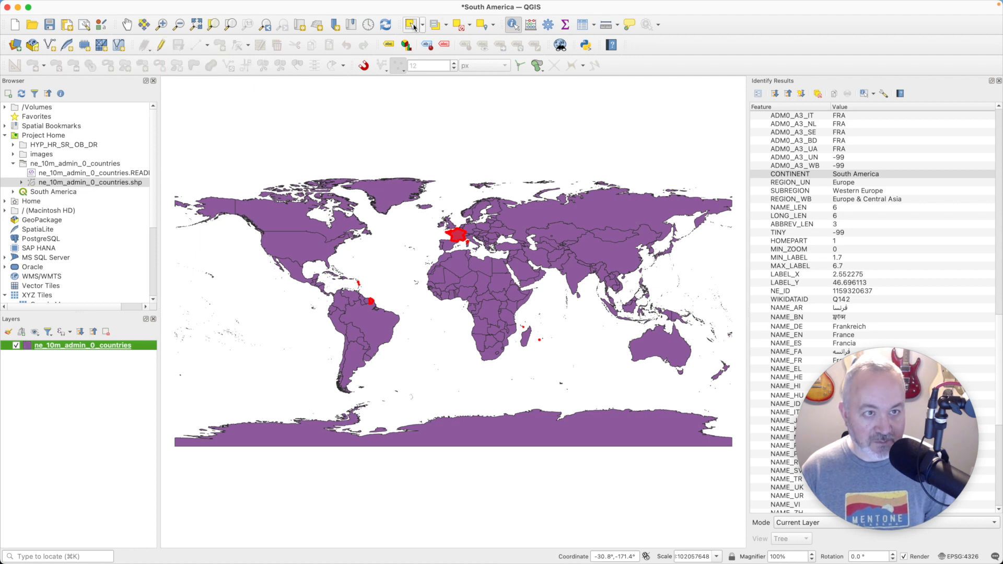
Step: Open the filter query builder for the countries layer and start the expression with "CONTINENT" =
left_click(411, 25)
right_click(129, 347)
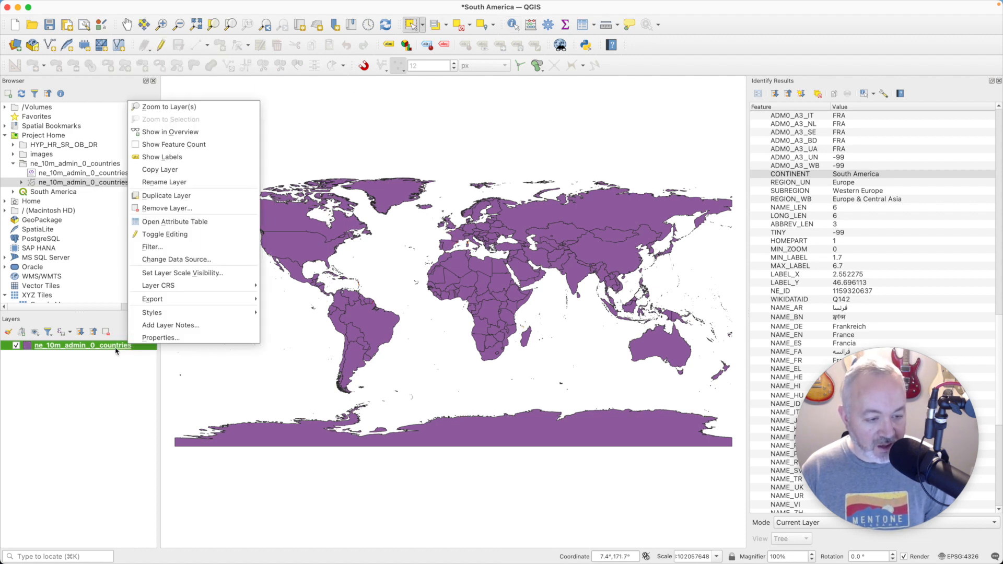
left_click(116, 349)
right_click(116, 349)
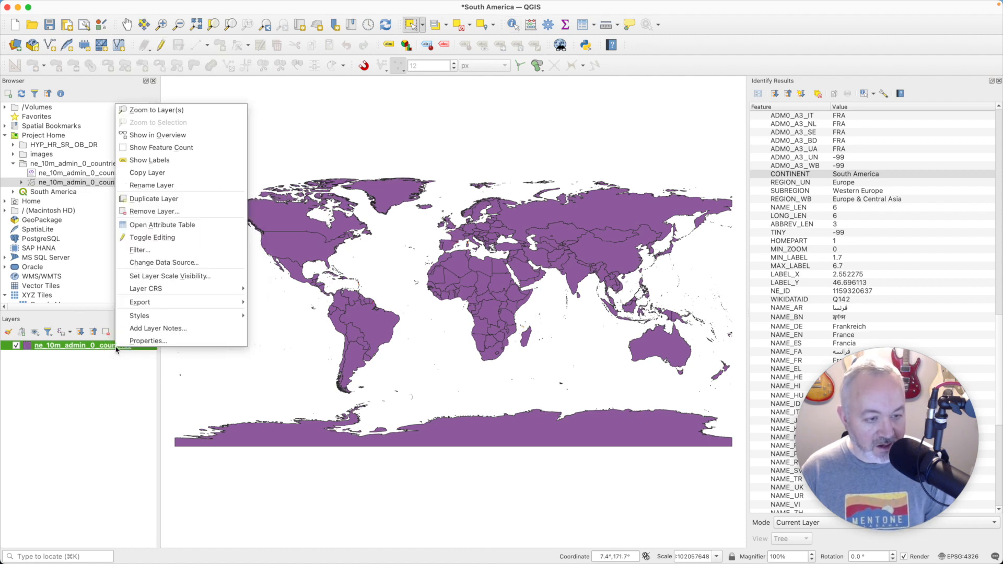
left_click(146, 251)
scroll(469, 193, "down", 7)
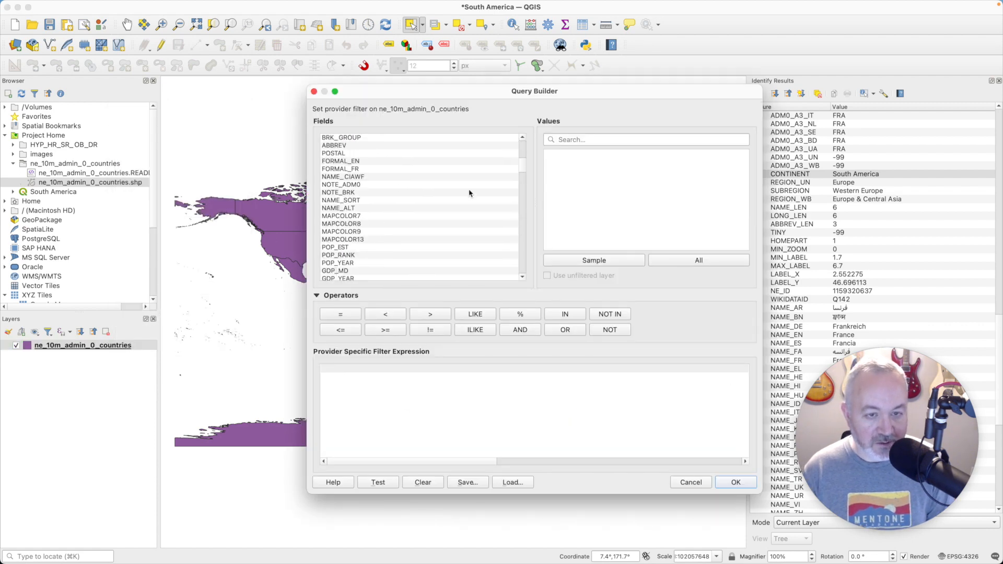
left_click_drag(526, 168, 522, 222)
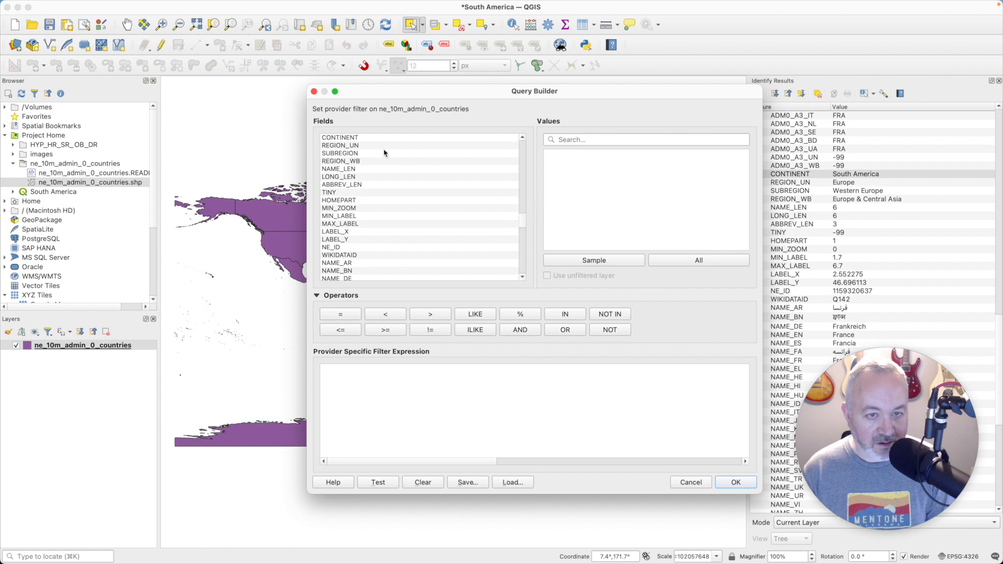
left_click(355, 138)
double_click(356, 138)
type("=")
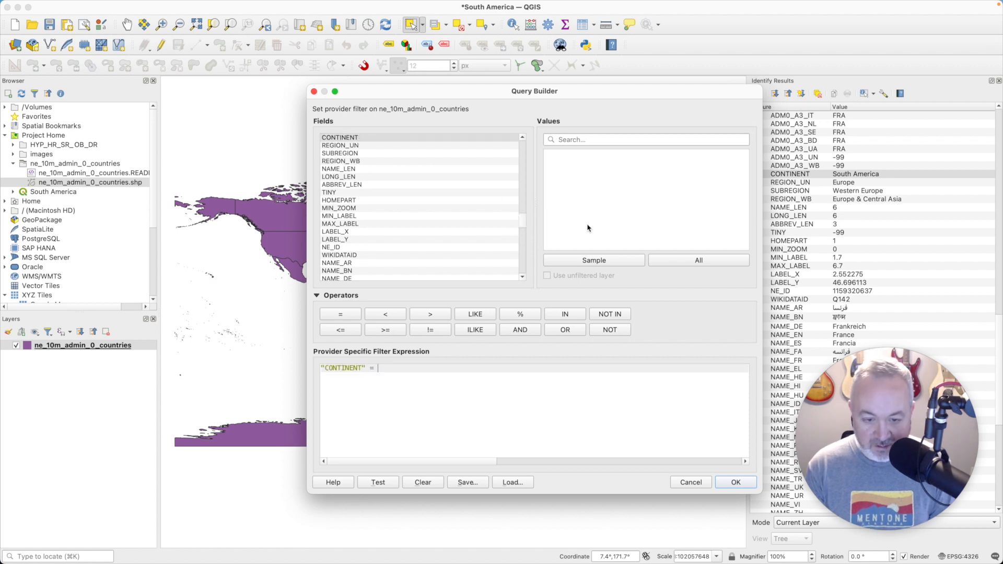
Step: Complete the filter expression with the value 'South America', test it and apply it to the countries layer
left_click(680, 260)
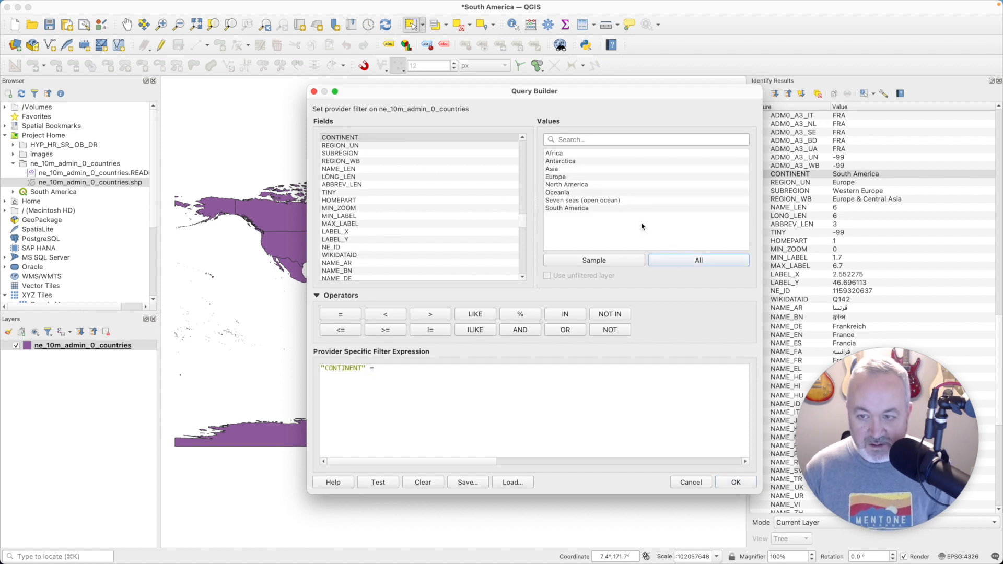
double_click(589, 209)
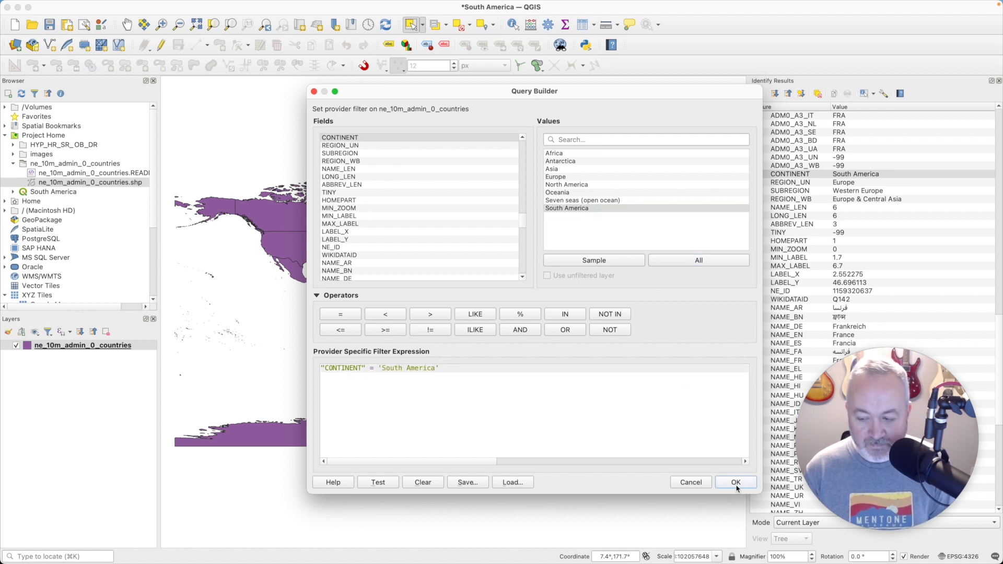
left_click(377, 483)
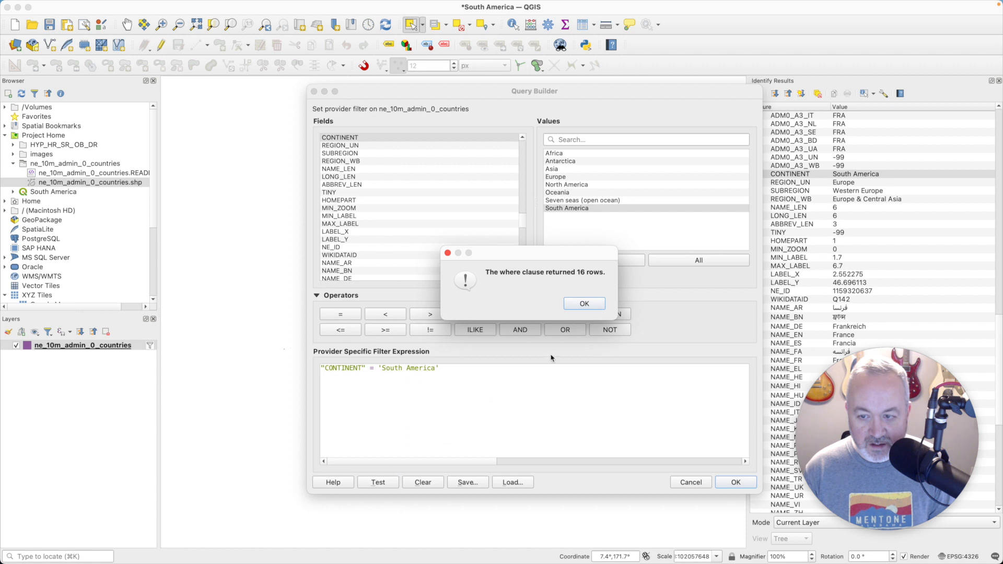
left_click(581, 306)
left_click(736, 482)
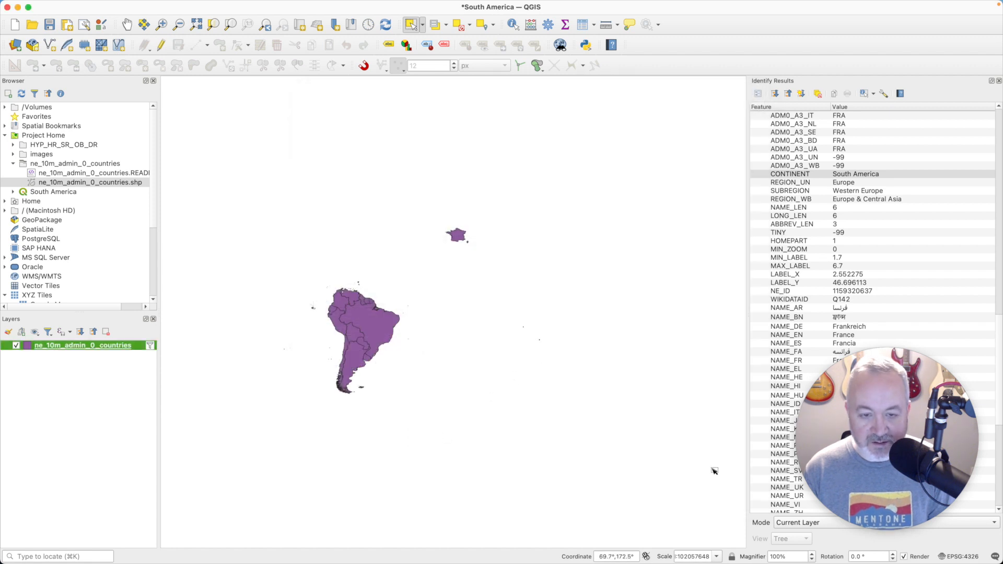
Step: Select the France feature on the map and zoom in on the South American continent
left_click(463, 238)
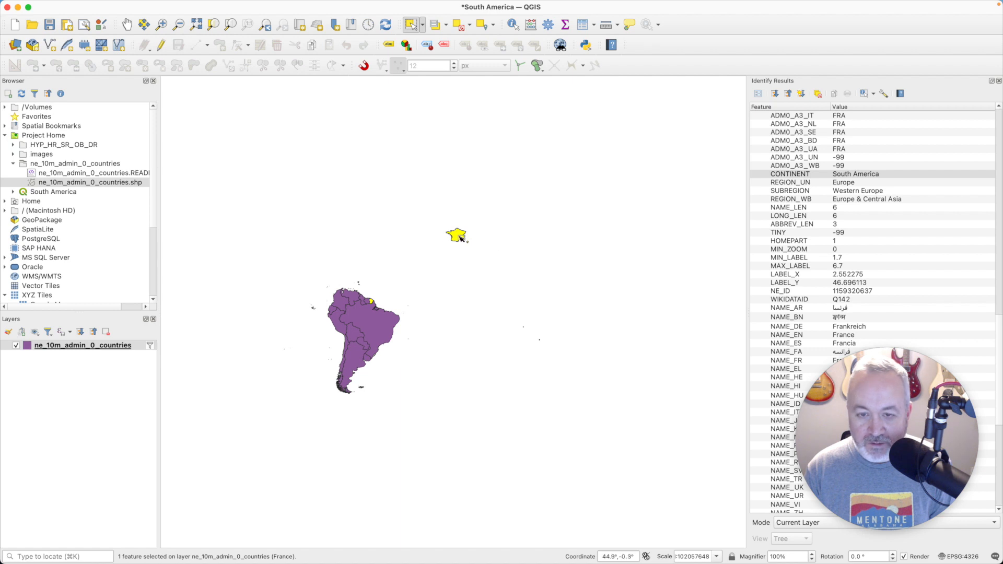
key("super+Tab")
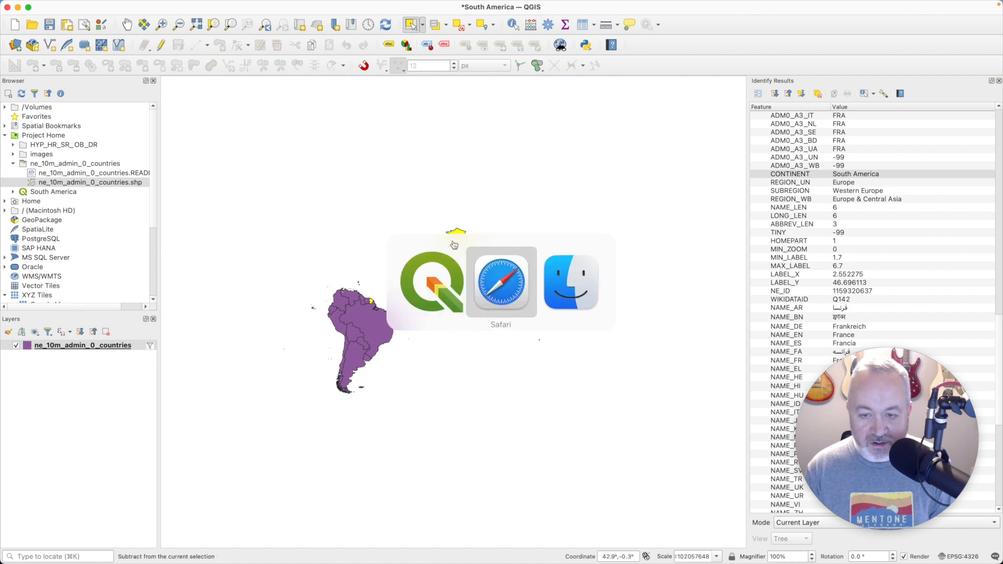
left_click(428, 256)
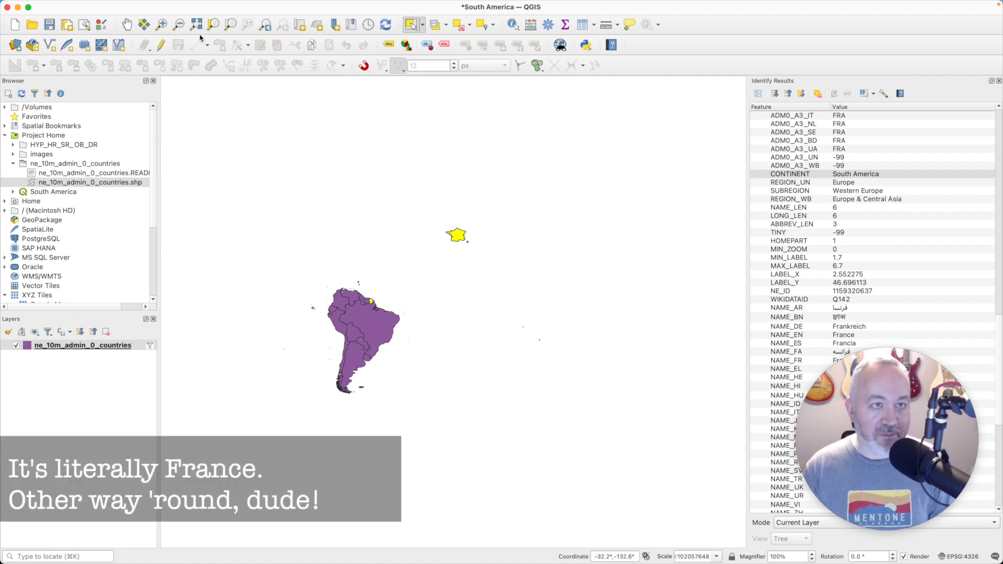
left_click(161, 24)
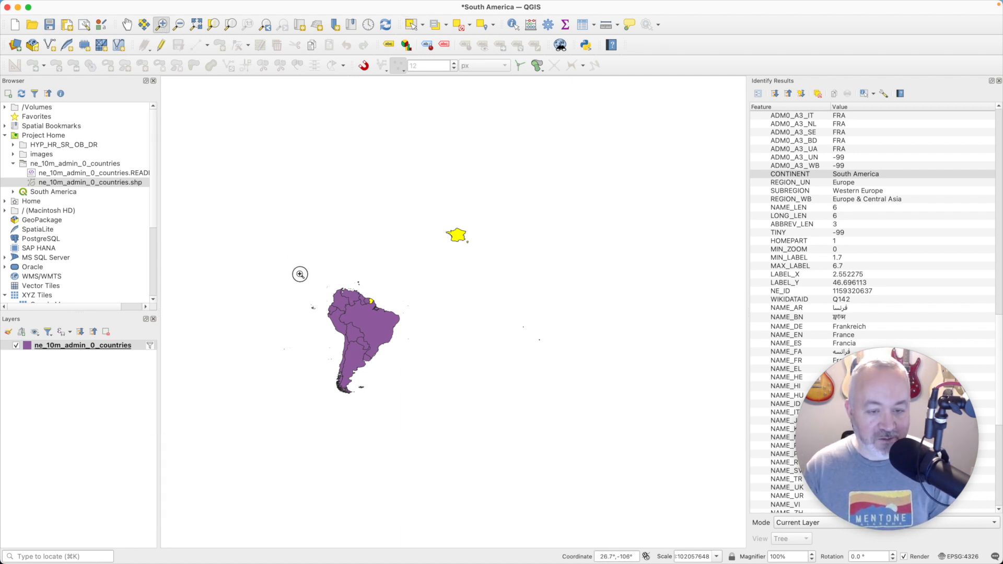
left_click_drag(289, 265, 439, 418)
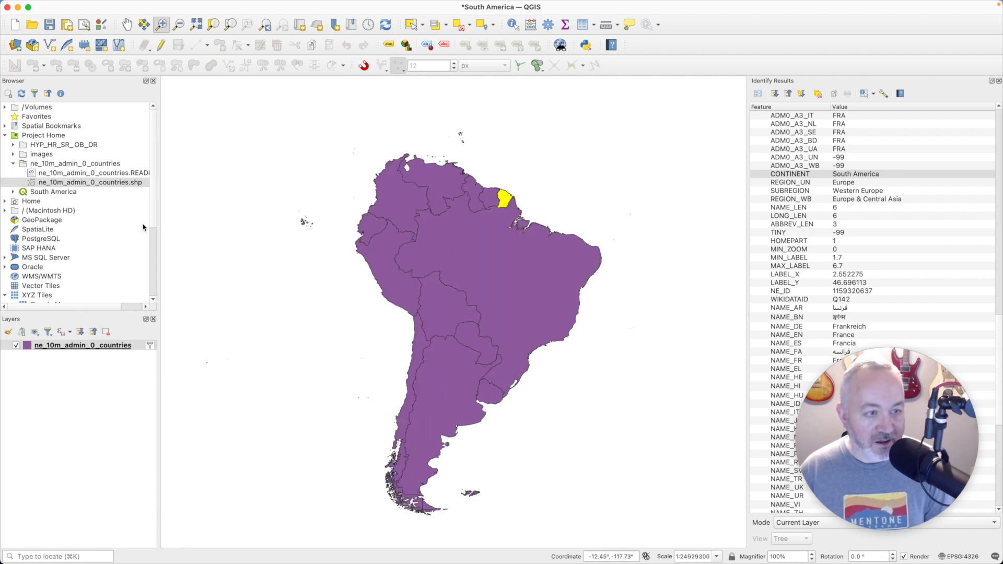
Step: Add the HYP_HR_SR_OB_DR.tif relief raster to the project and place it below the countries layer
left_click(13, 146)
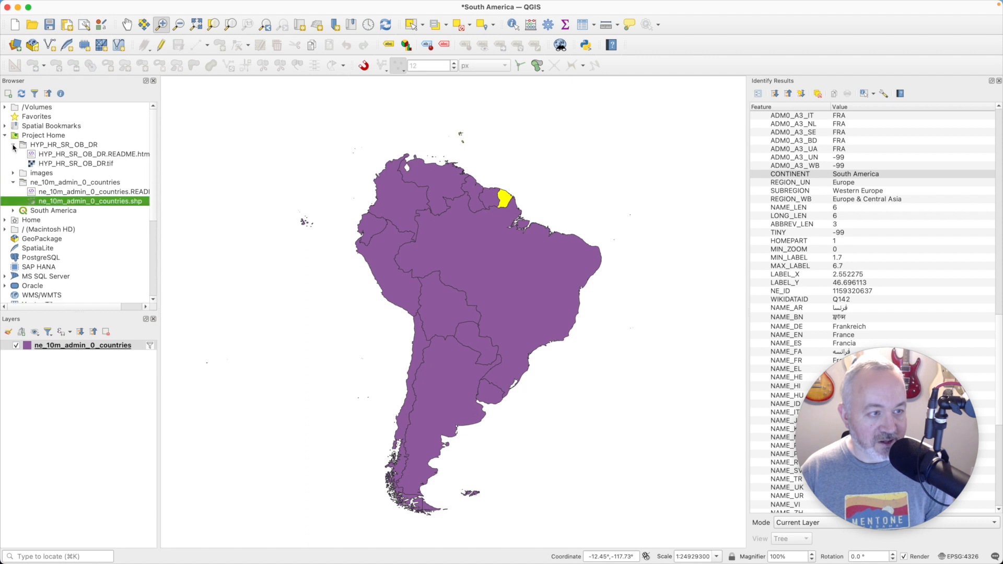
double_click(59, 164)
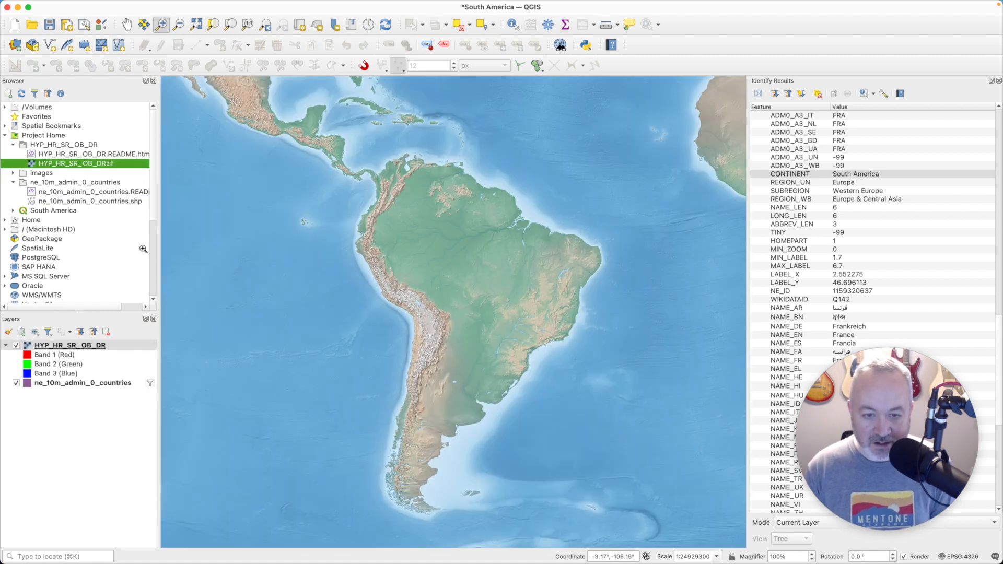
left_click_drag(66, 350, 63, 402)
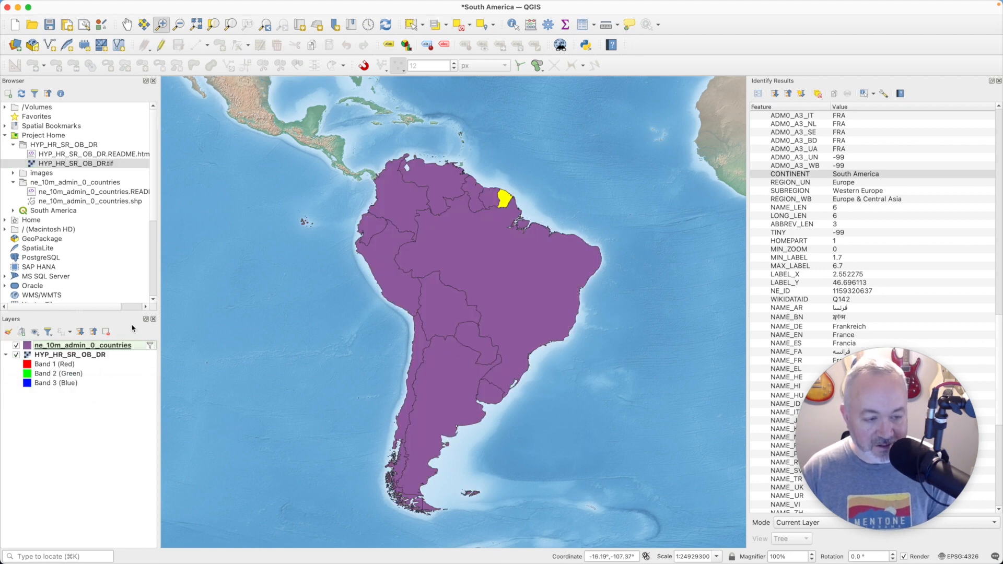
Step: Open the attribute table of the filtered countries layer and turn on editing
right_click(106, 347)
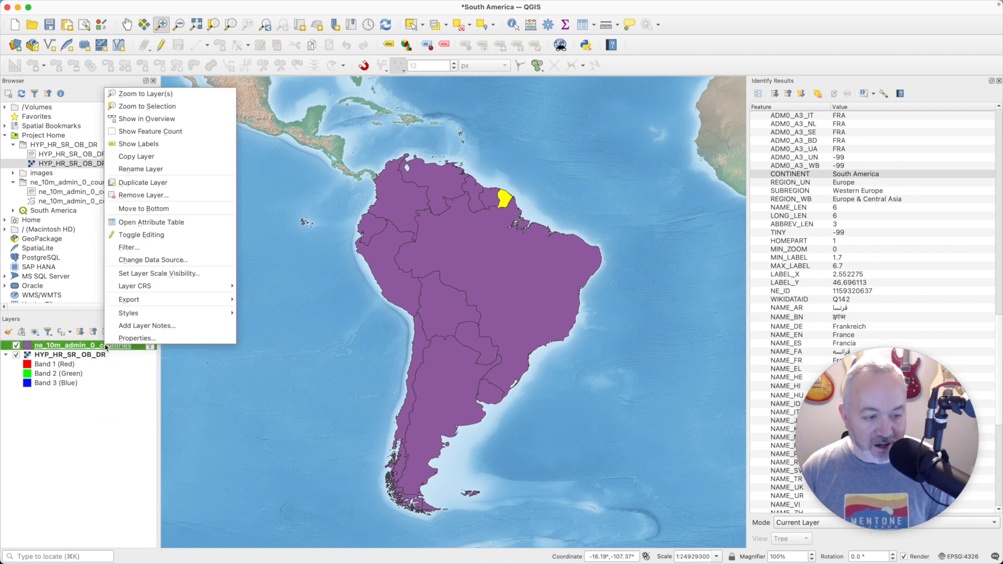
left_click(189, 222)
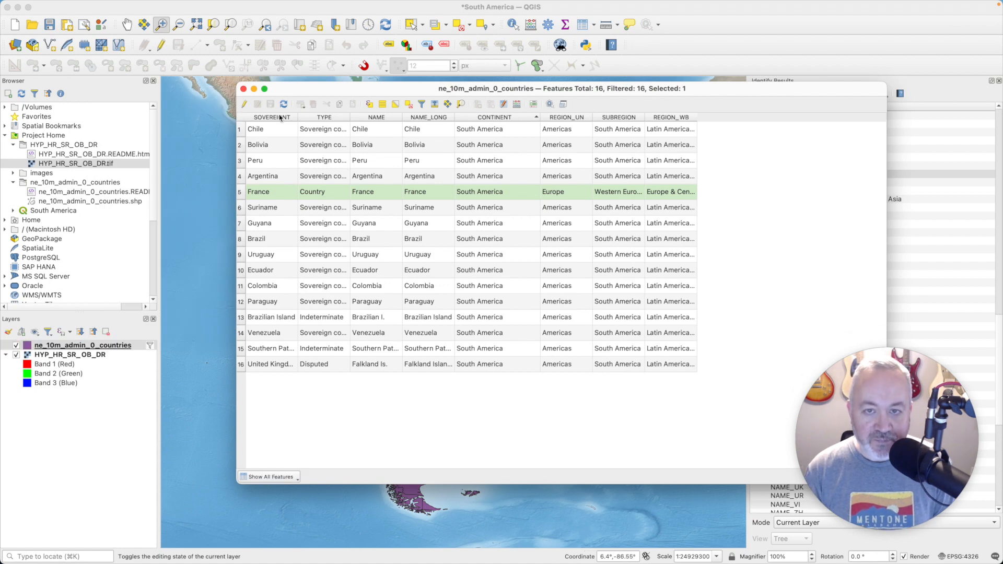
left_click(244, 104)
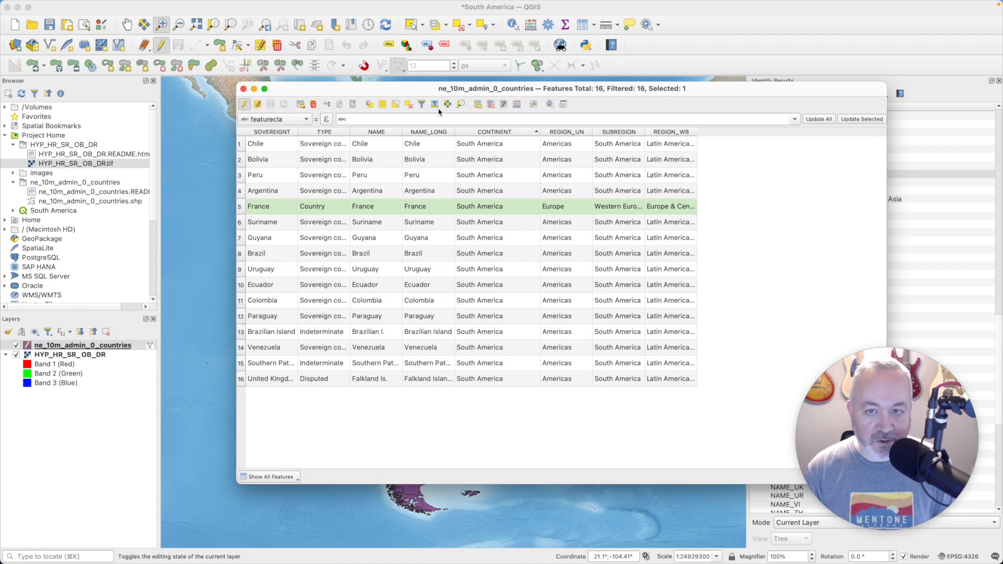
left_click(479, 106)
left_click(591, 243)
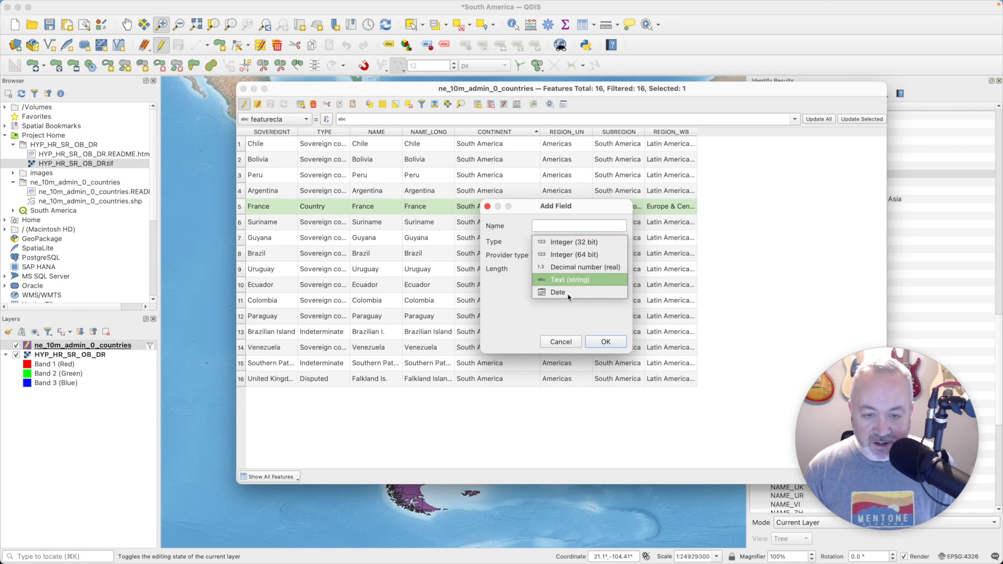
left_click(566, 342)
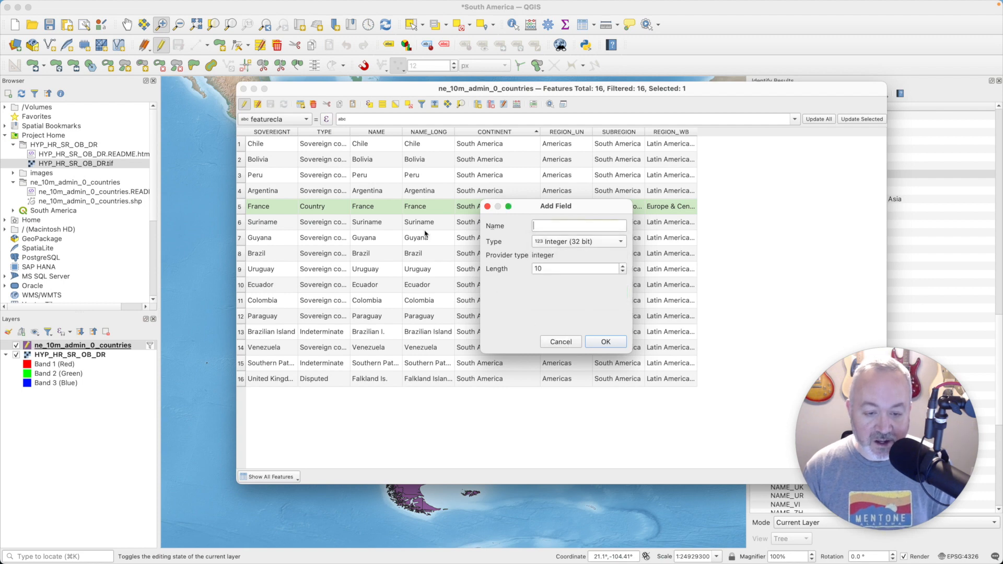
left_click(560, 342)
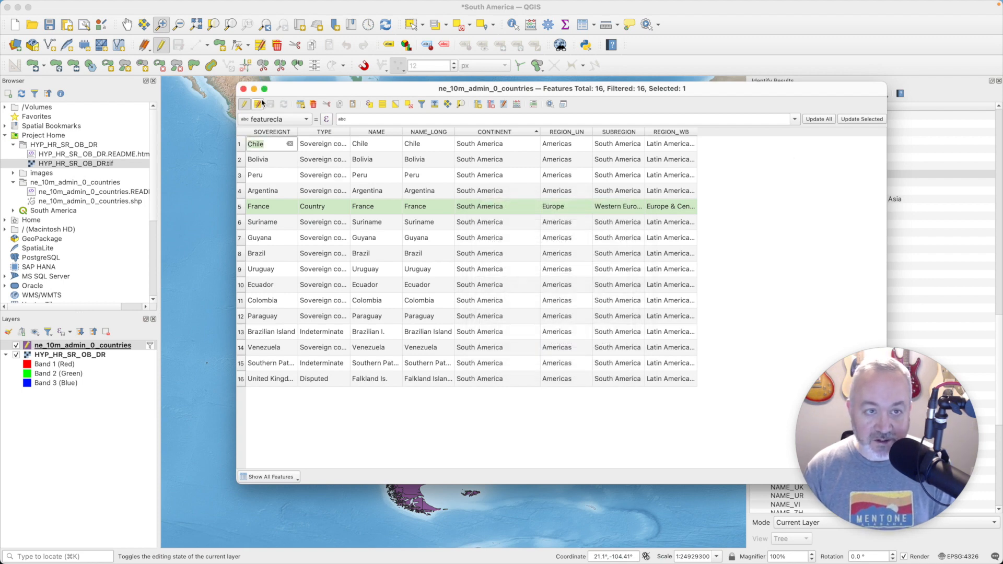
Step: Close the attribute table and export the filtered countries layer as a GeoPackage named countries.gpkg in the Day 12 - South America folder
left_click(243, 89)
right_click(118, 347)
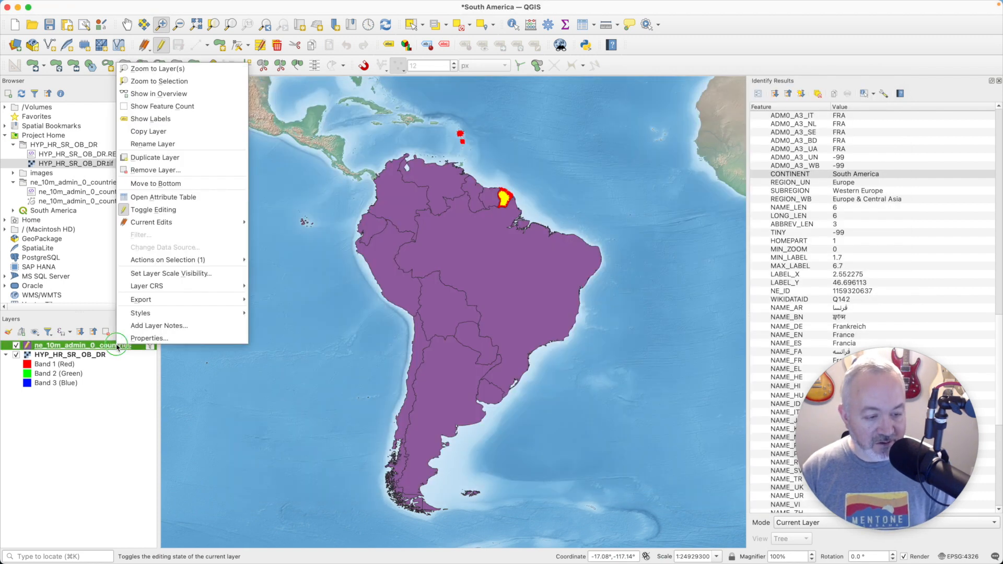
mouse_move(217, 302)
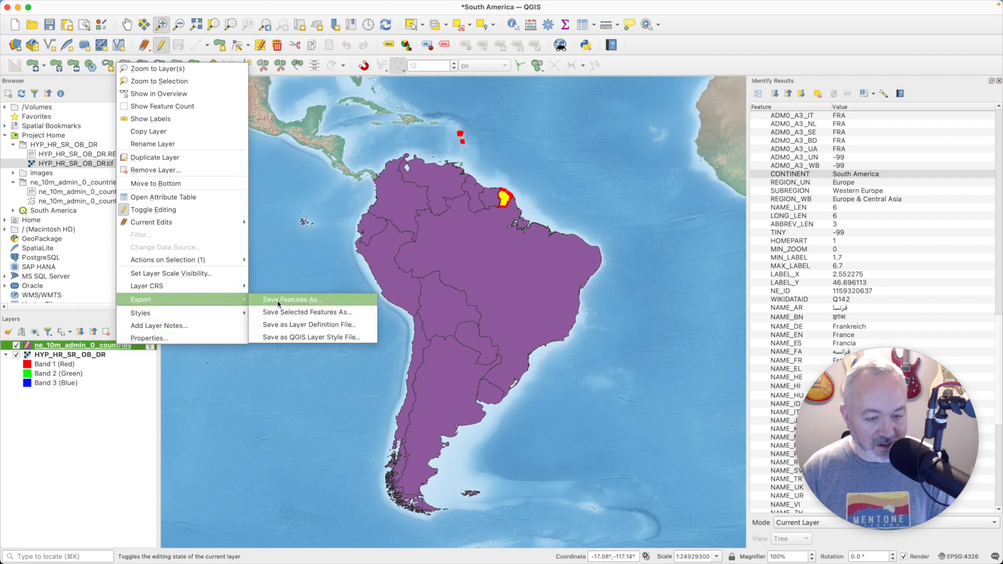
left_click(278, 302)
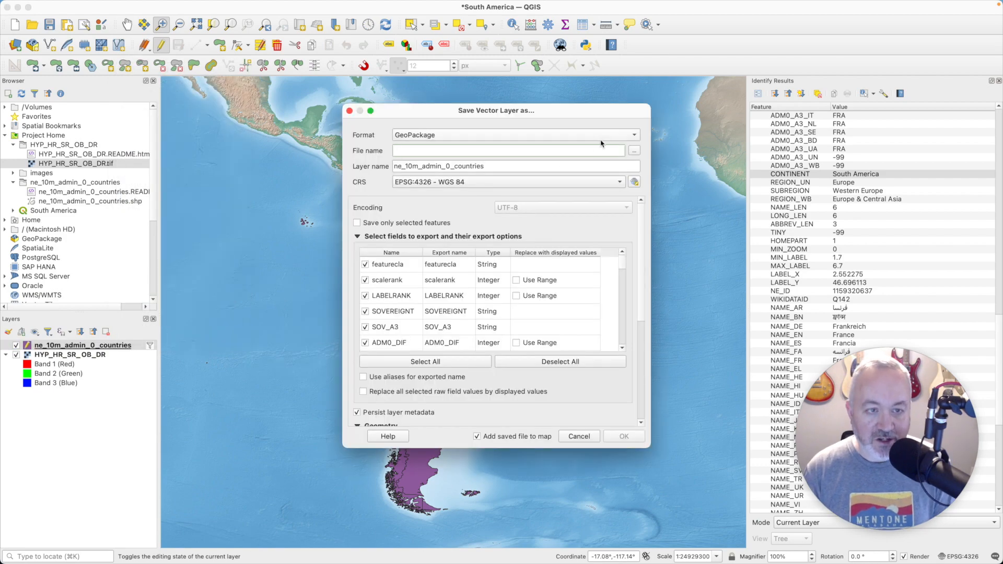
left_click(633, 151)
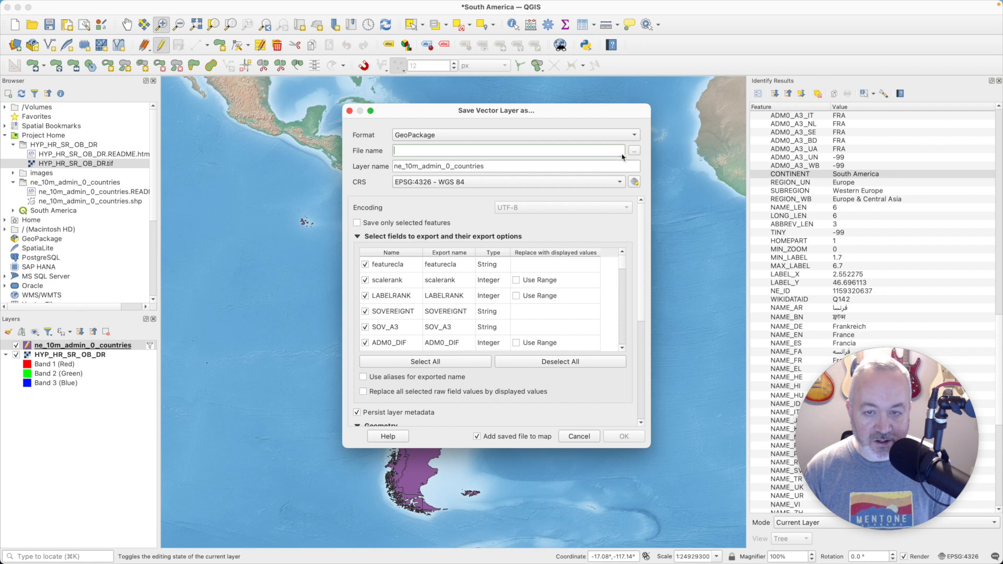
left_click(672, 188)
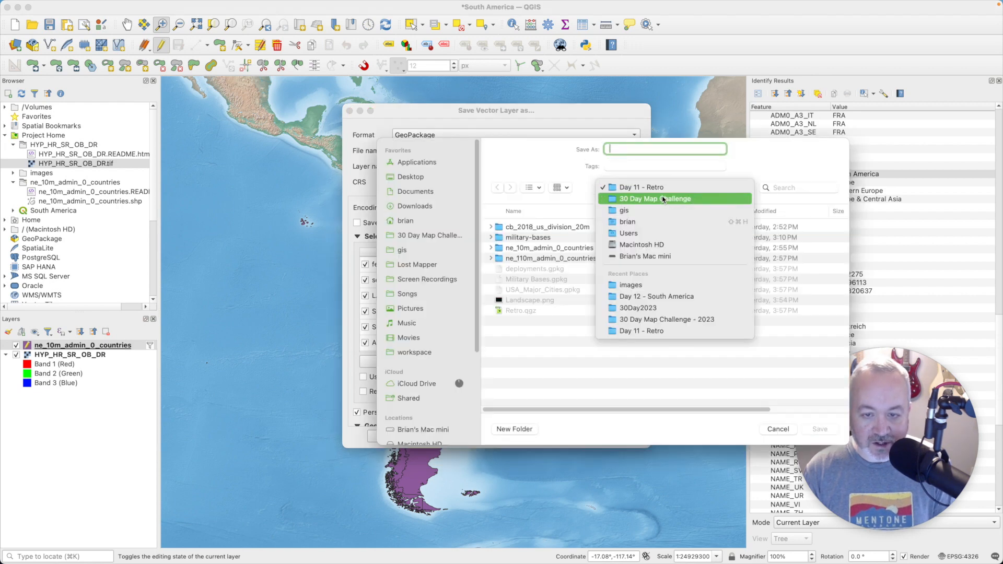
left_click(654, 297)
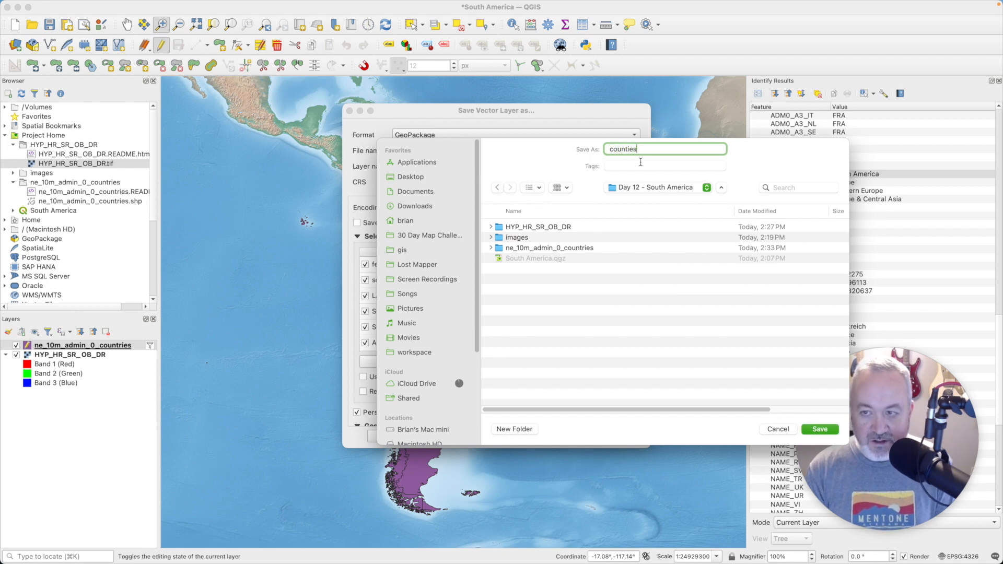
key("Return")
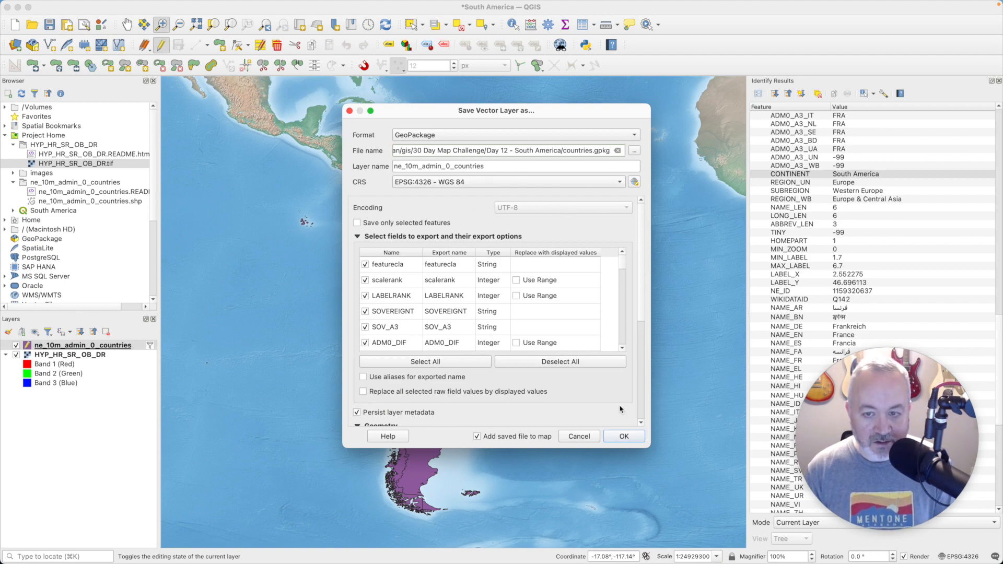
left_click(622, 437)
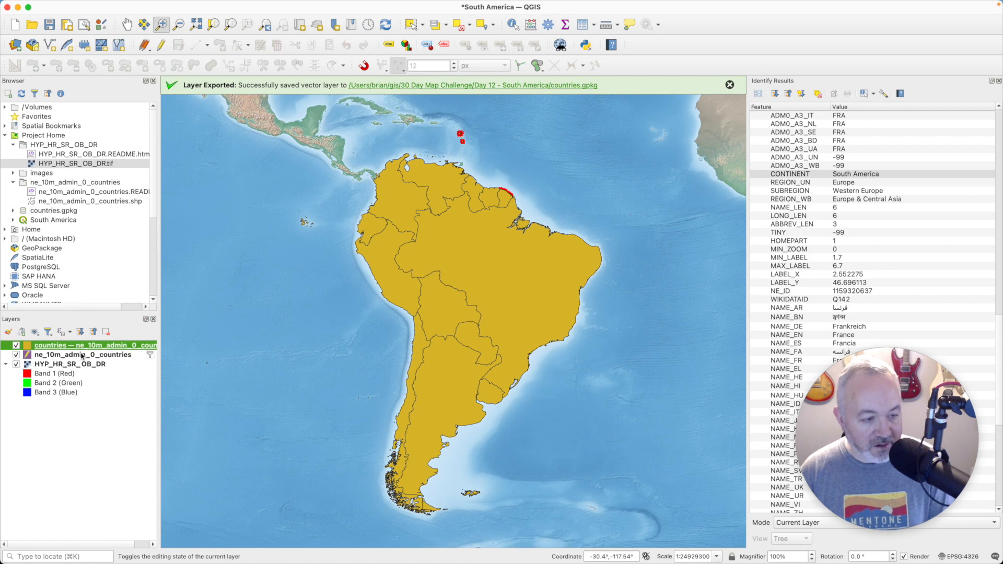
Step: Remove the original ne_10m_admin_0_countries layer from the project
left_click(82, 357)
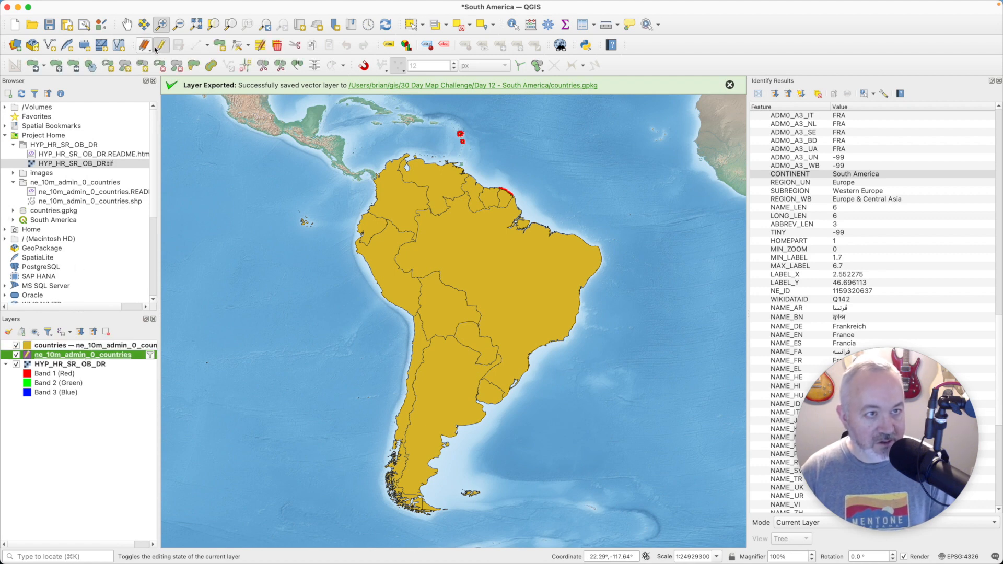
left_click(106, 331)
left_click(535, 297)
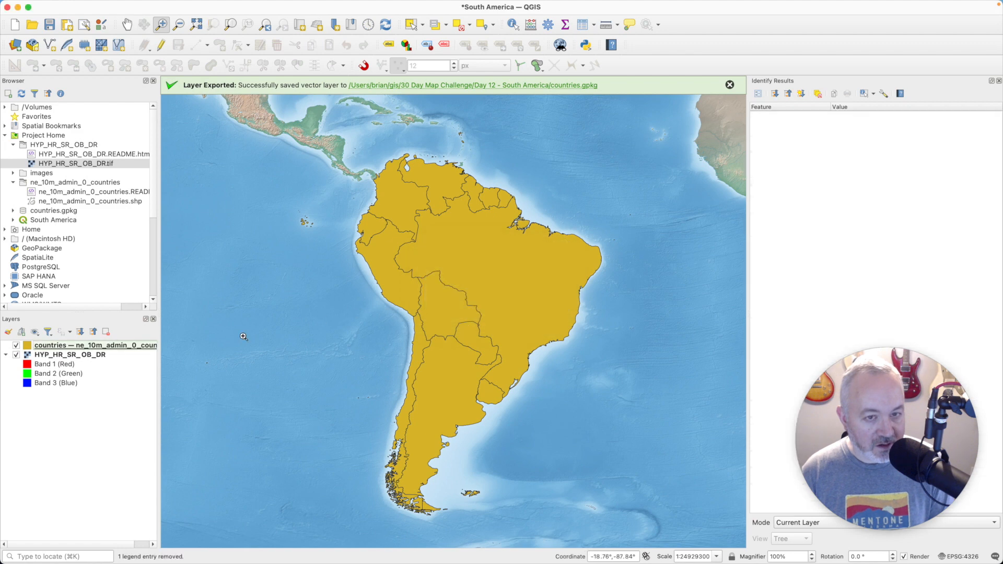
Step: Open the attribute table of the exported countries layer and turn on editing
left_click(87, 346)
mouse_move(96, 347)
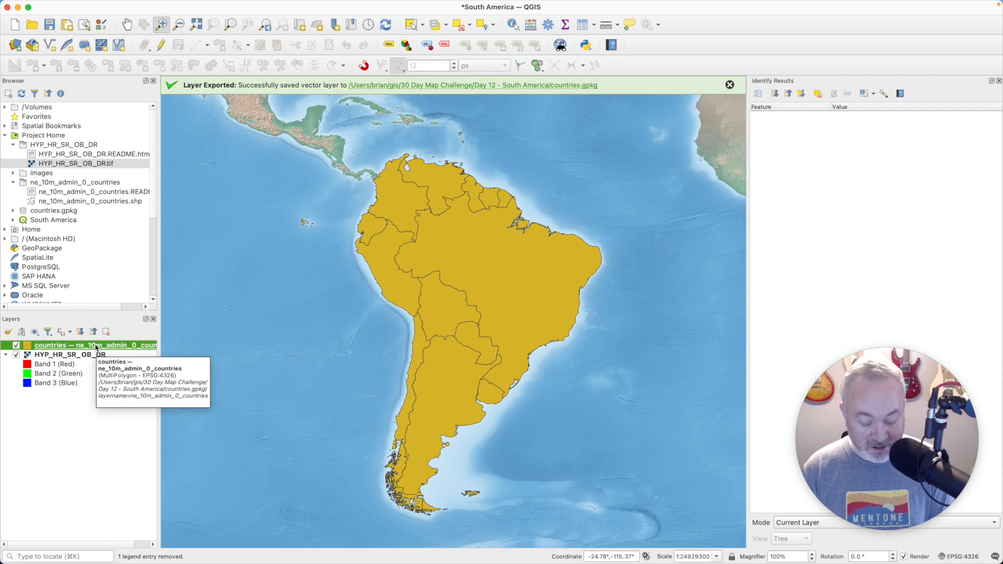
key("F6")
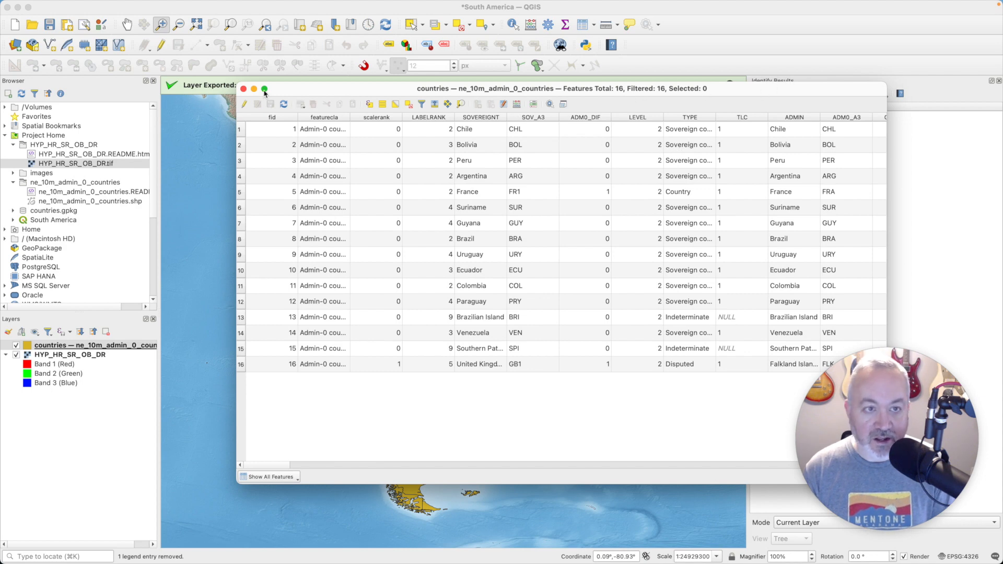
left_click(249, 105)
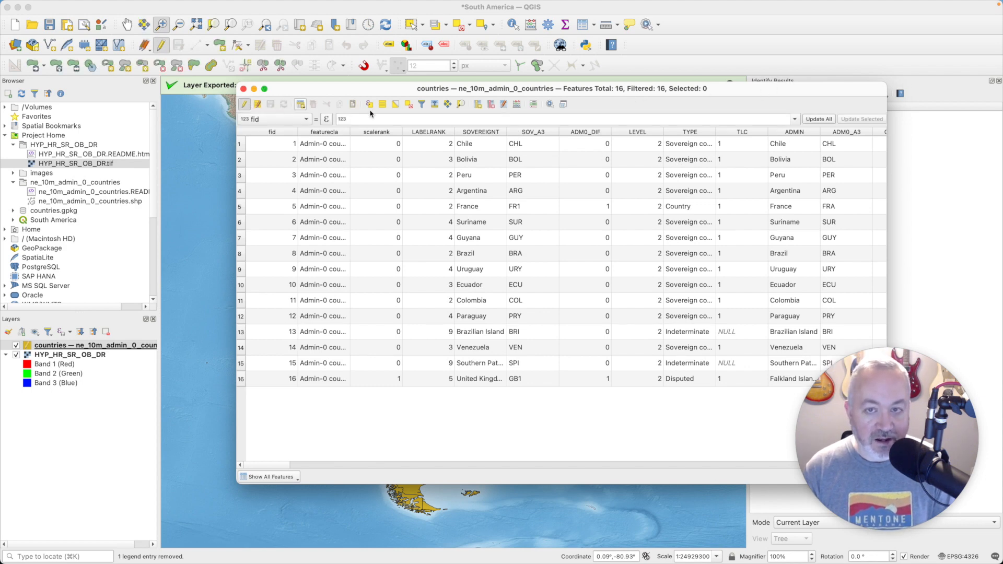
Step: Add a field named flag_image of type Binary Object (BLOB) to the countries layer
left_click(480, 106)
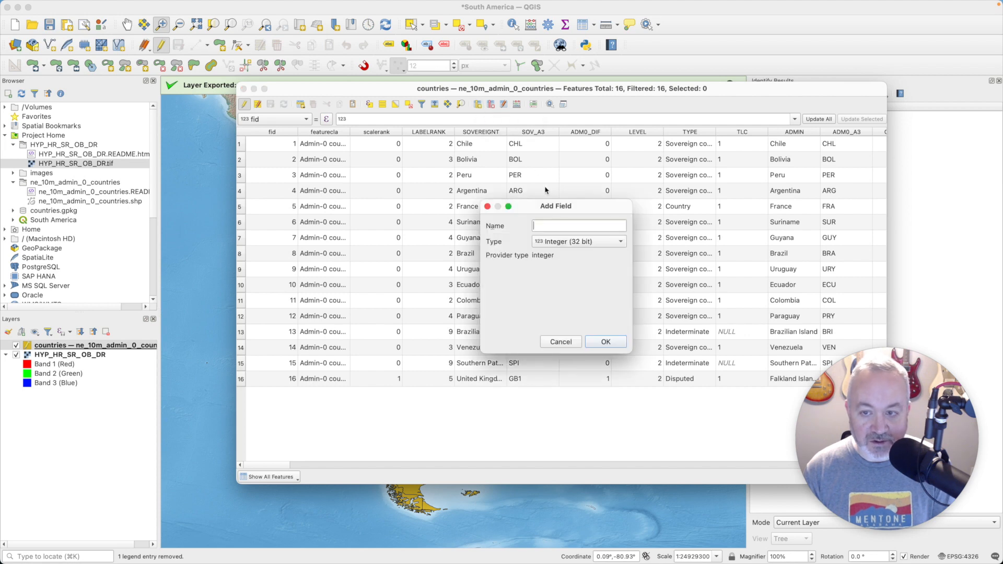
type("flag_")
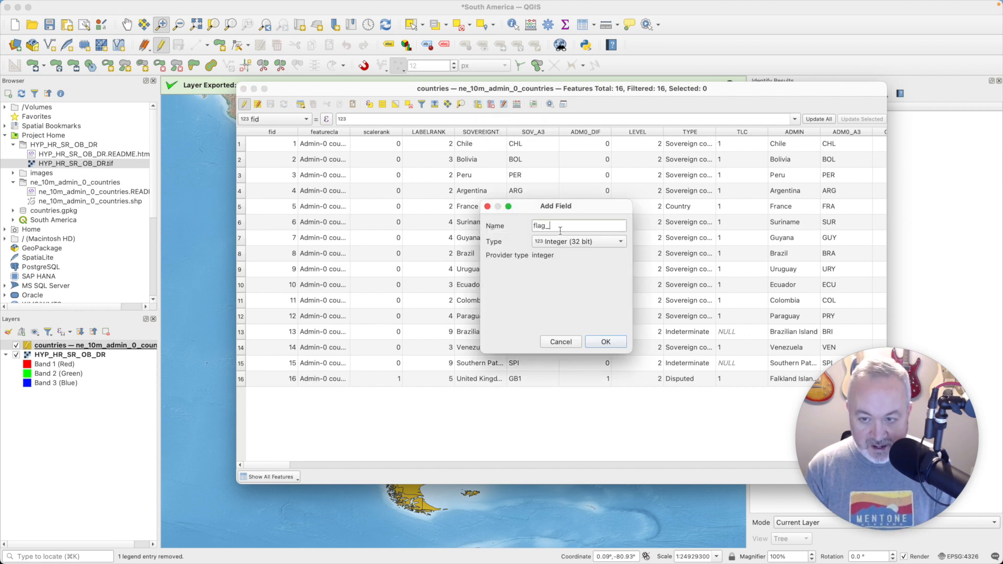
type("image")
left_click(567, 242)
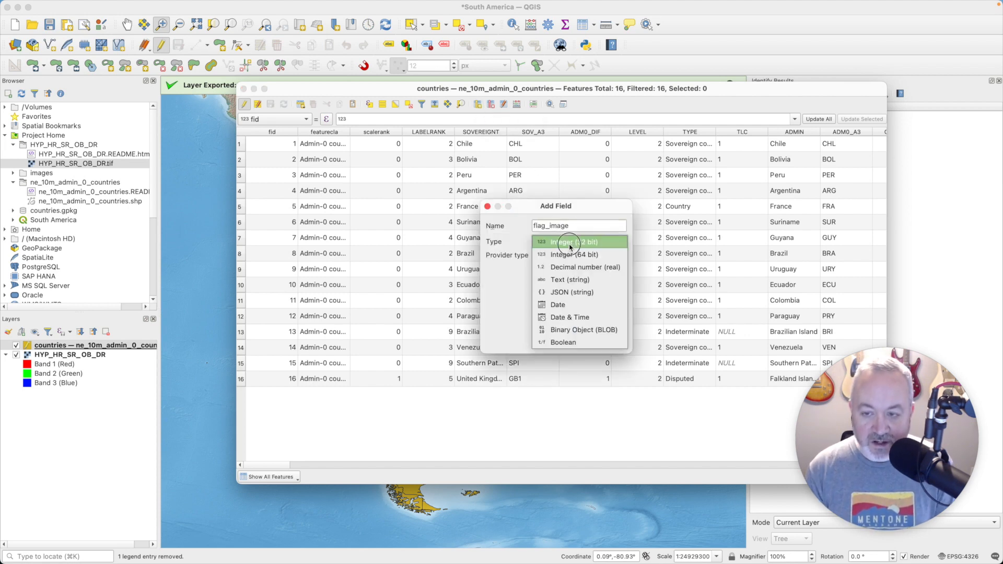
left_click(581, 333)
left_click(602, 342)
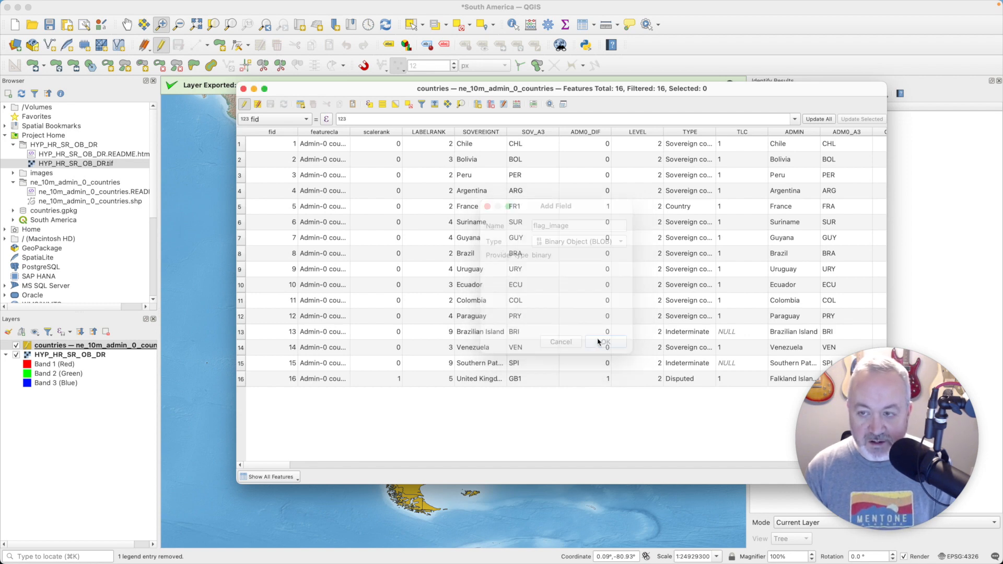
Step: Sort the table by SOVEREIGNT and show only the SOVEREIGNT, NAME, NAME_LONG, CONTINENT, REGION_UN, SUBREGION, REGION_WB and flag_image columns
left_click_drag(652, 91, 543, 88)
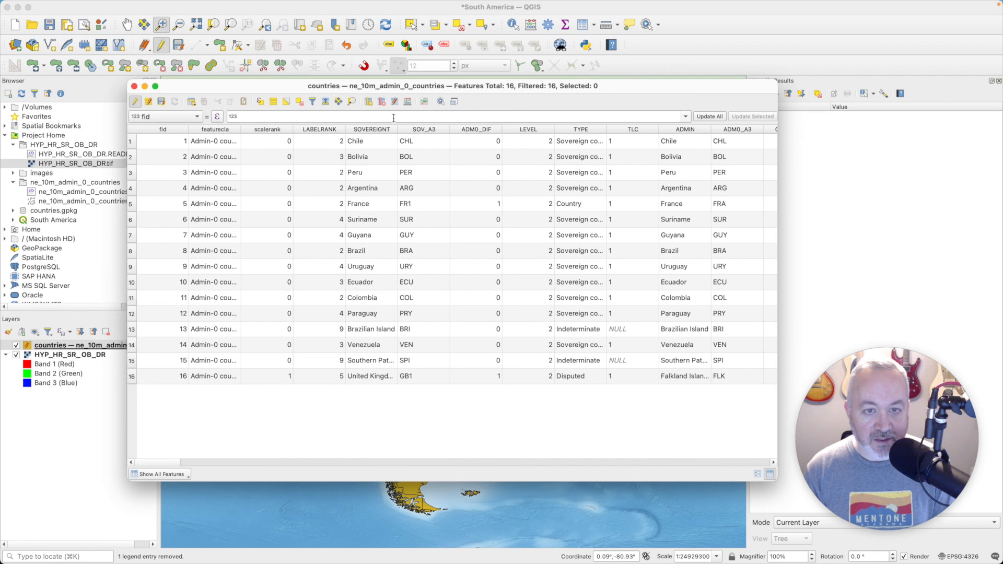
left_click(385, 130)
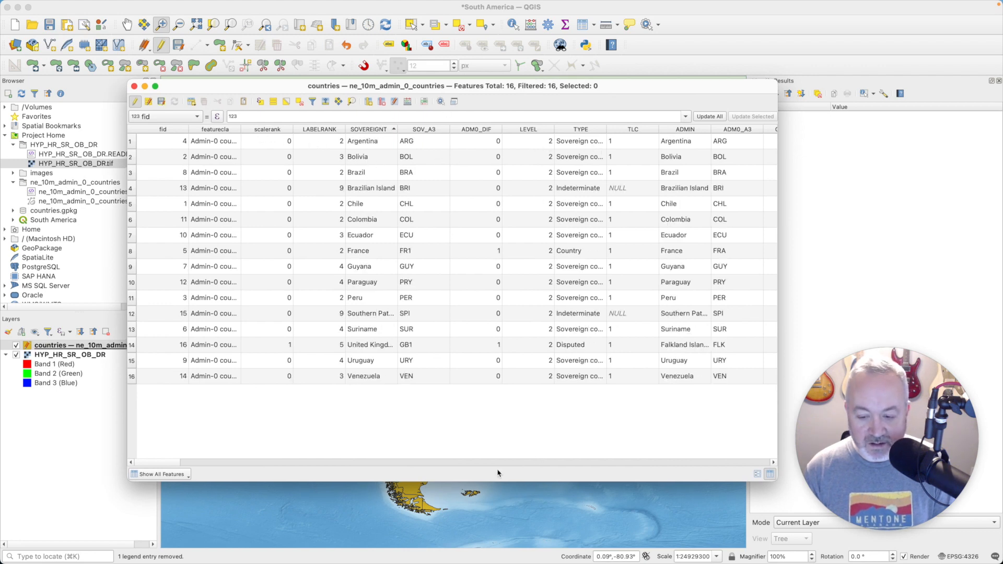
left_click(395, 101)
left_click(444, 462)
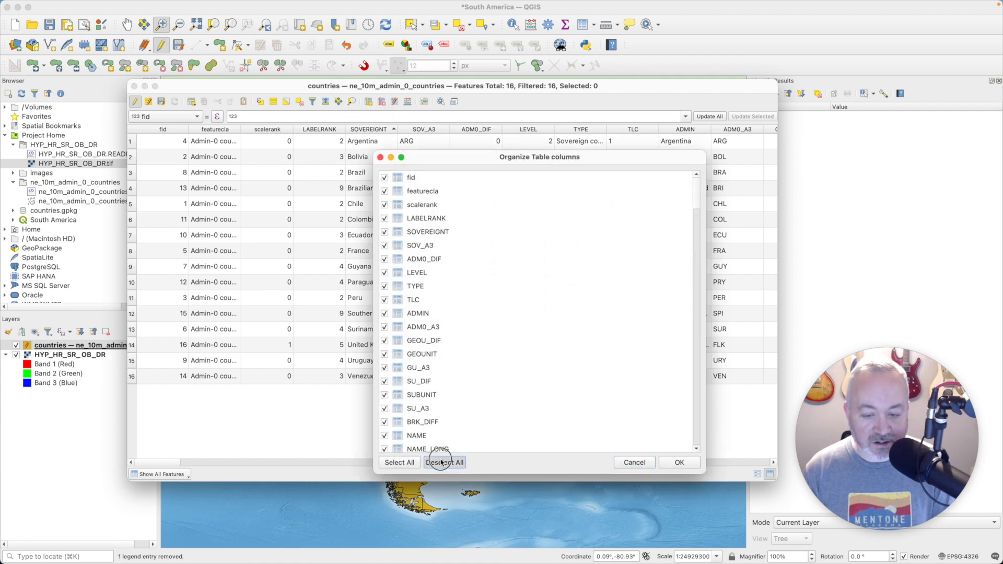
left_click(385, 232)
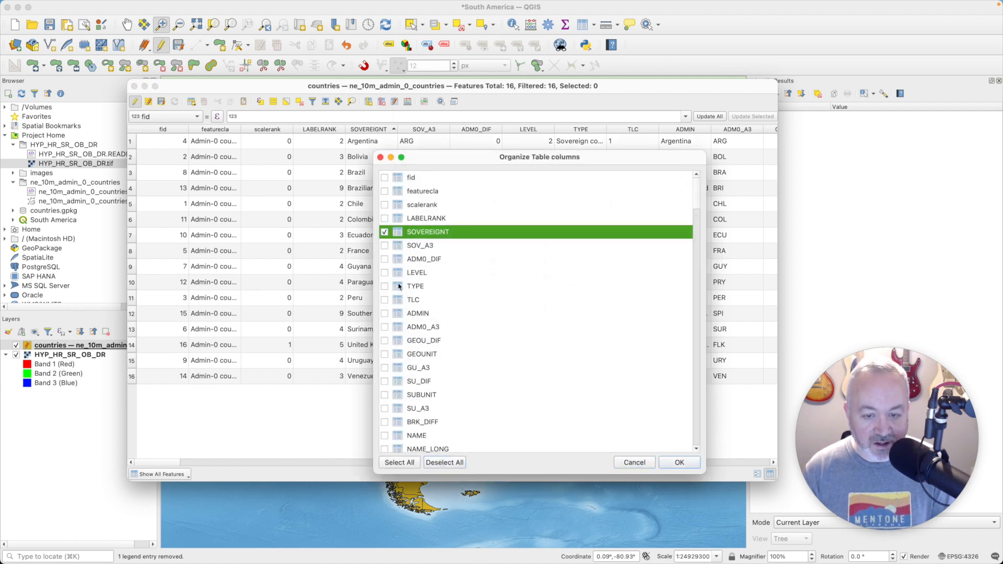
scroll(405, 310, "down", 3)
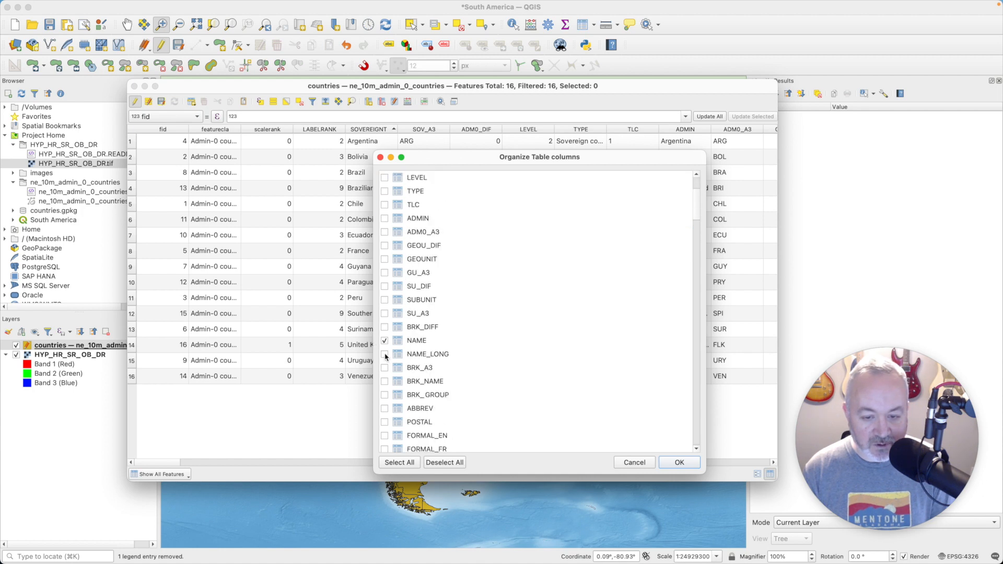
scroll(454, 346, "down", 6)
scroll(454, 346, "down", 20)
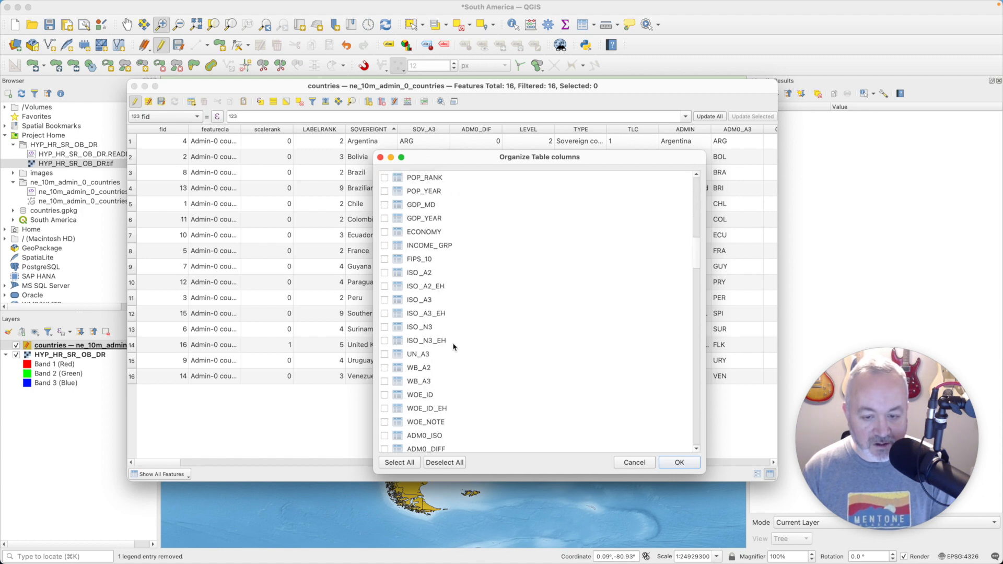
scroll(453, 347, "up", 6)
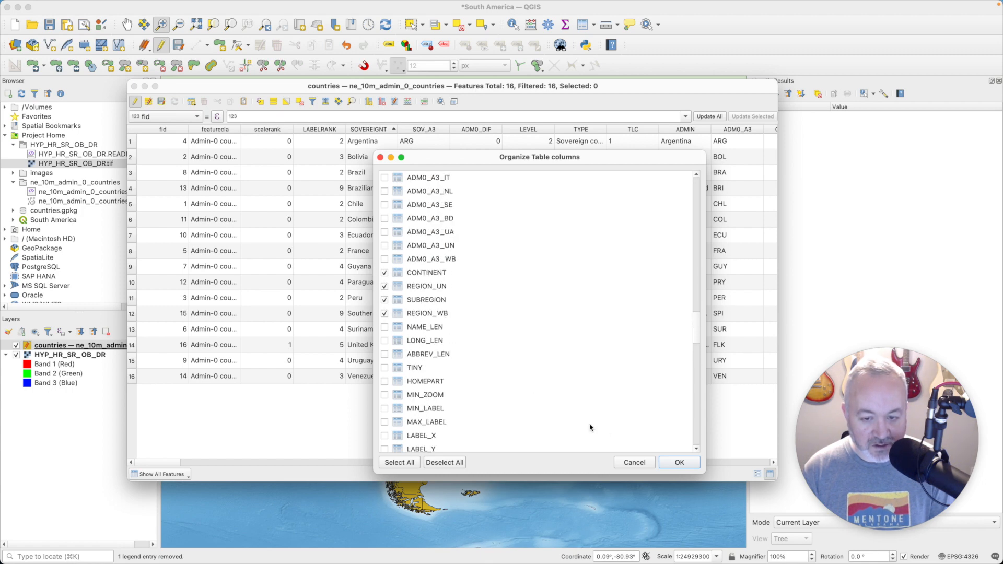
scroll(663, 393, "down", 20)
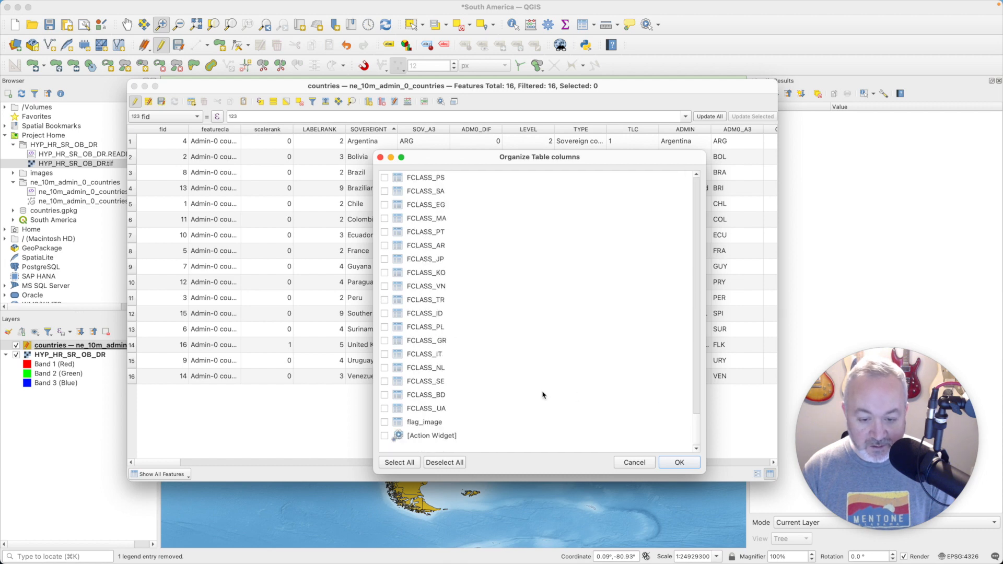
left_click(385, 423)
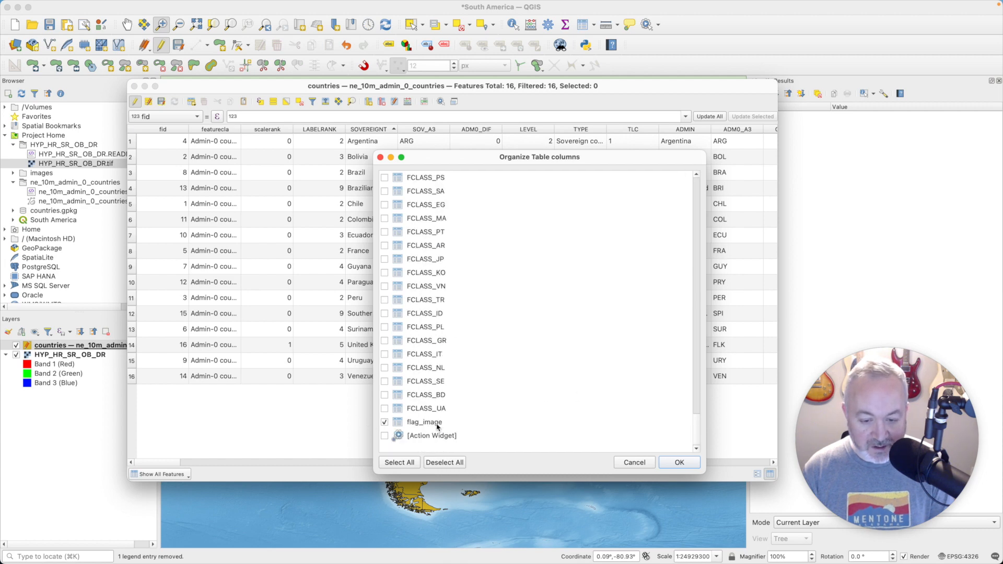
left_click(680, 462)
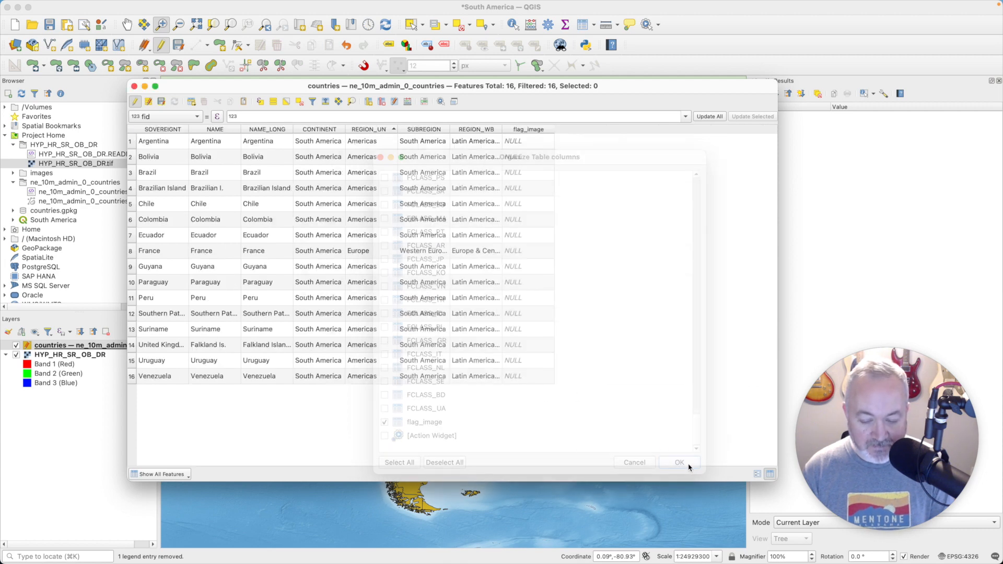
Step: Embed Flag_of_Argentina.svg.png from the Day 12 - South America images folder in Argentina's flag_image field
left_click(537, 144)
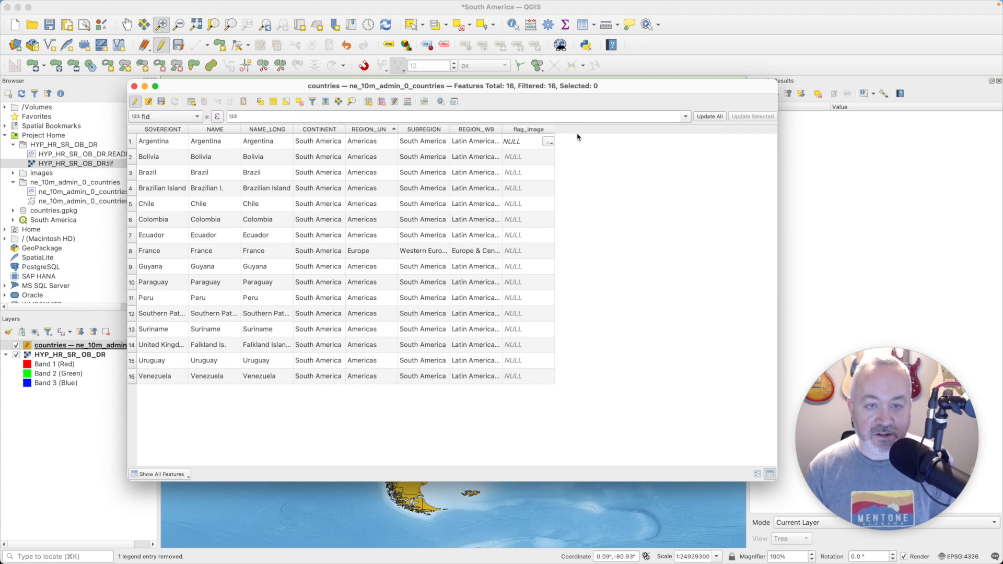
left_click(551, 144)
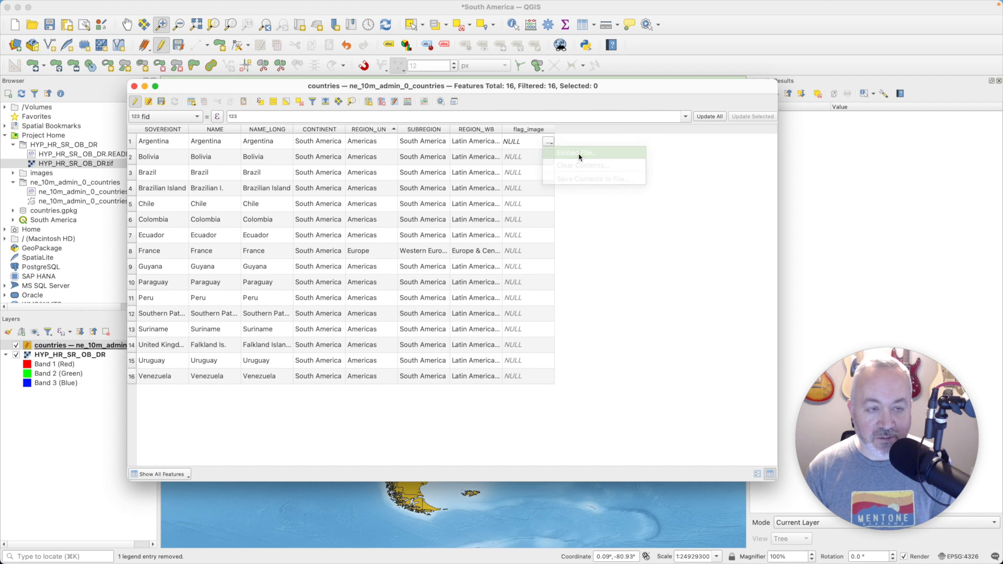
left_click(579, 154)
left_click(548, 72)
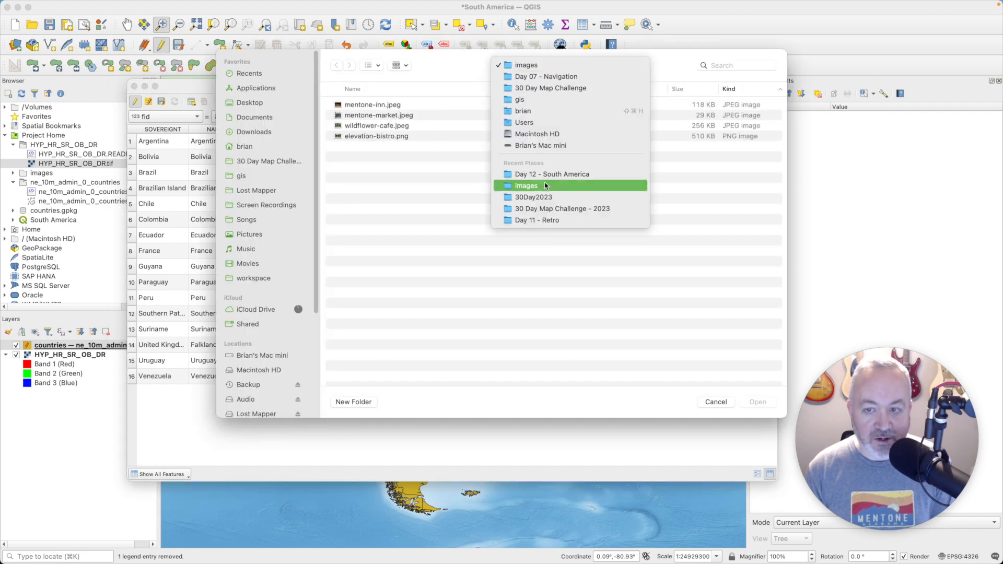
left_click(527, 174)
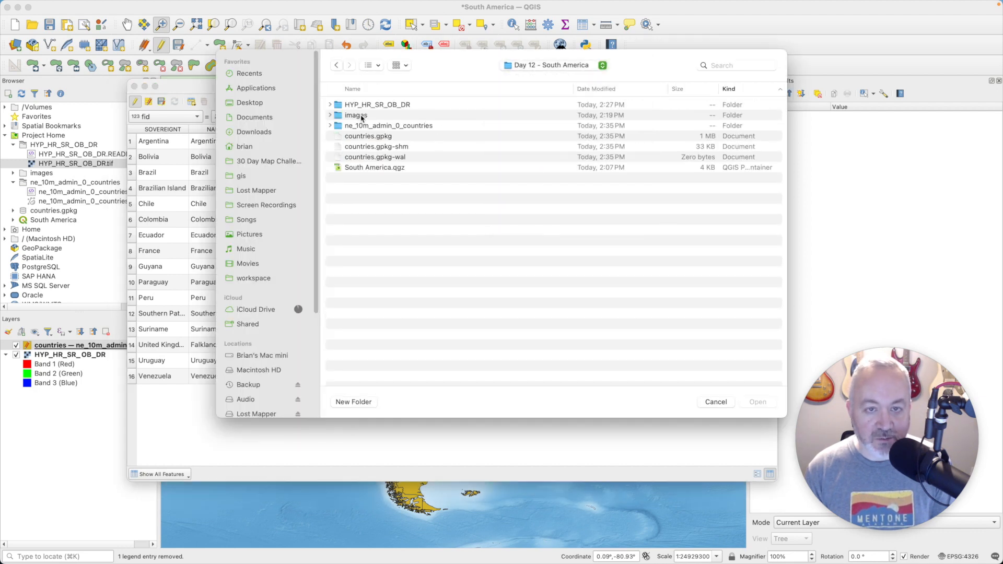
double_click(362, 118)
double_click(375, 115)
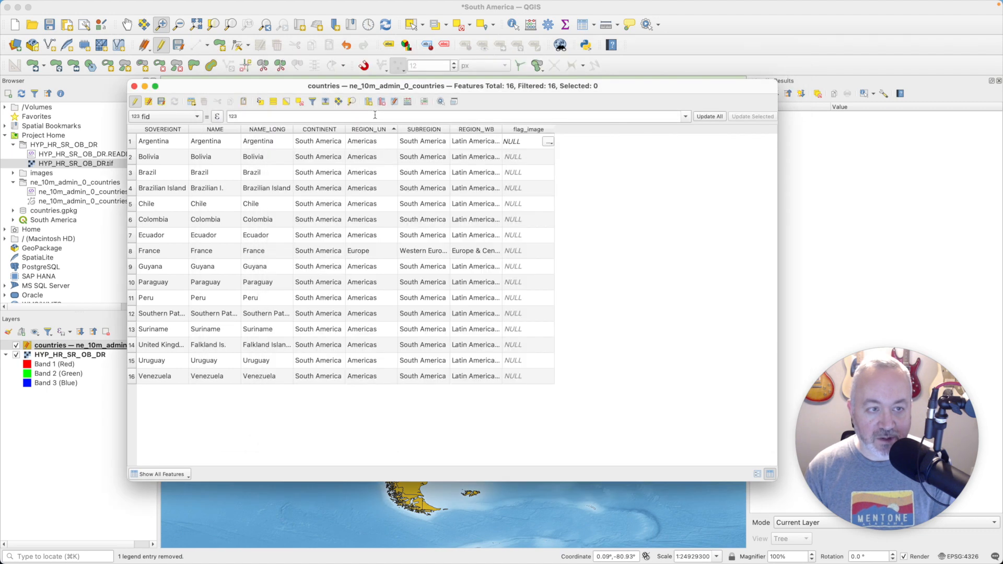
Step: Embed the file Flag_of_Bolivia_(state).svg.png in Bolivia's flag_image field
left_click(547, 159)
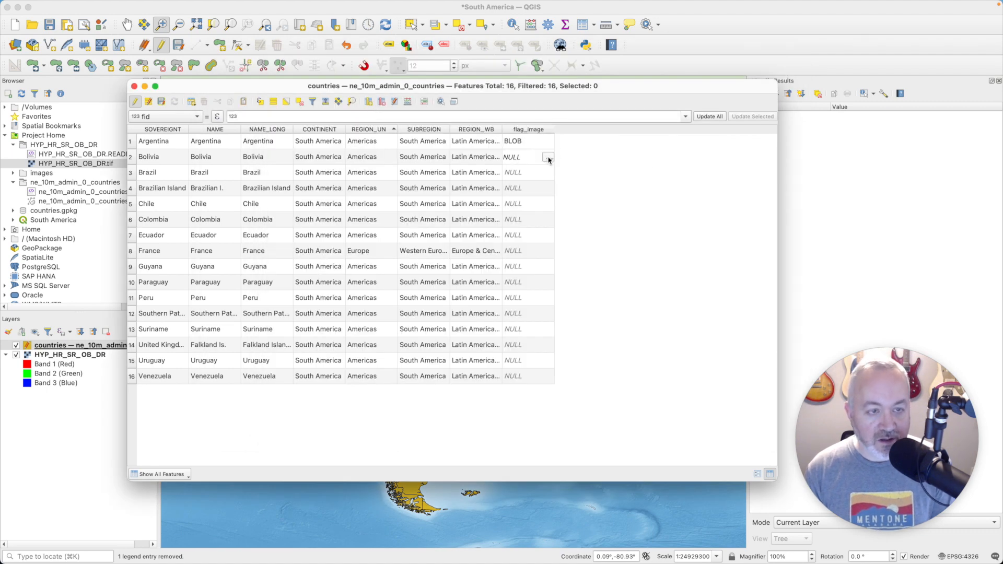
left_click(549, 159)
left_click(569, 170)
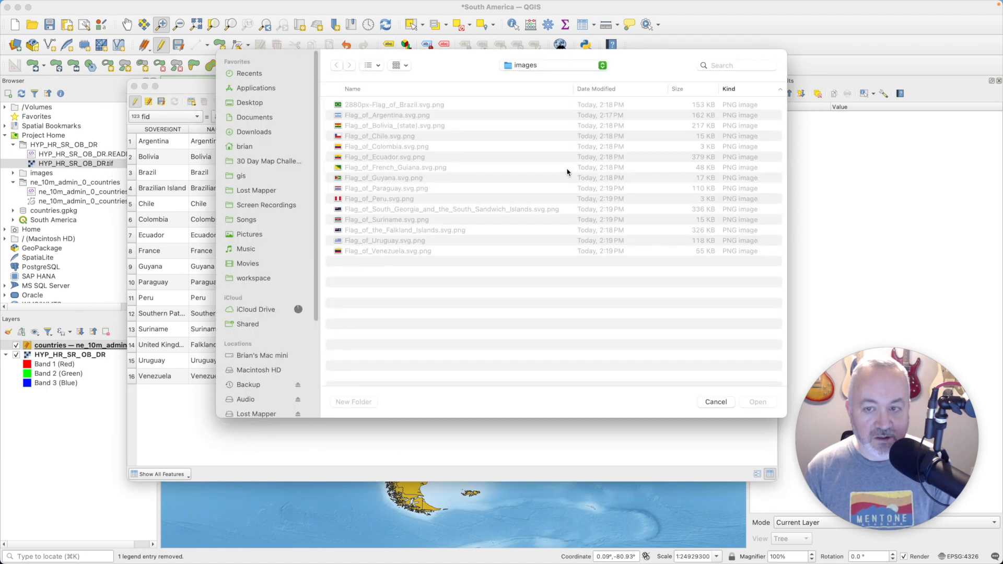
double_click(394, 127)
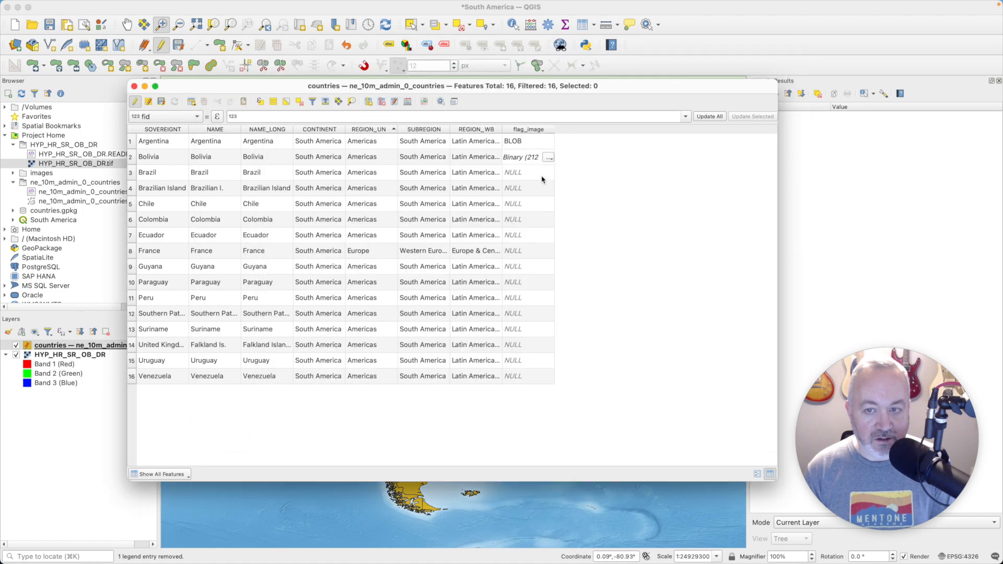
Step: Embed Brazil's flag image in its flag_image field
left_click(543, 173)
left_click(549, 173)
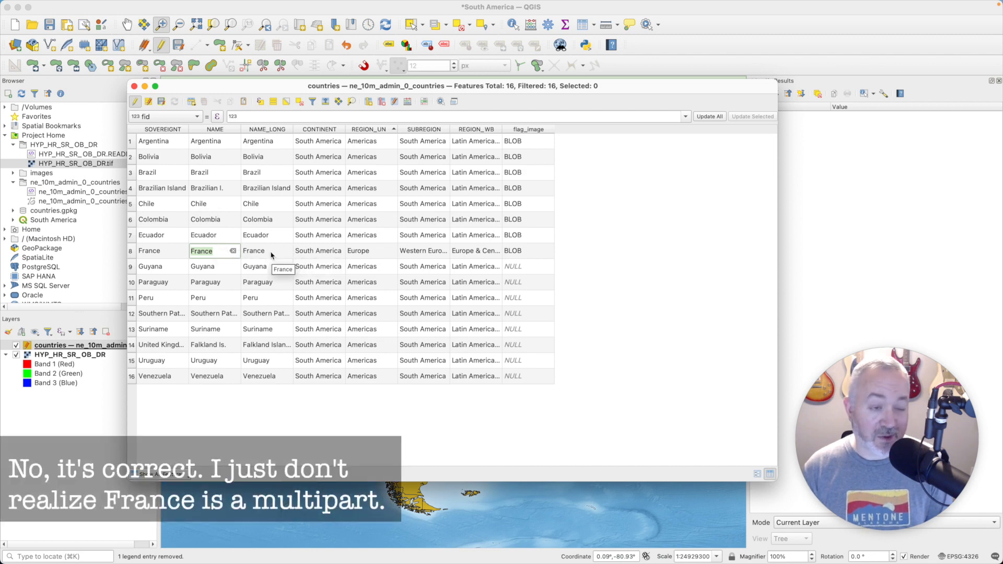
Step: Switch to the browser, copy the name Guyane from the French Guiana row of Wikipedia's South America table, and return to QGIS
key("super+Tab")
key("super+Tab")
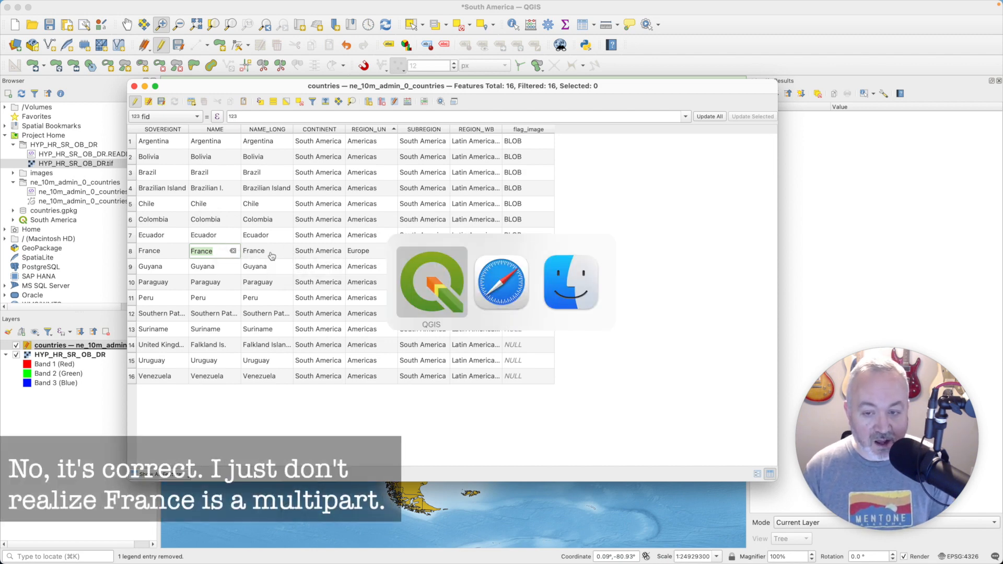
key("super+shift+Tab")
key("super+shift+Tab")
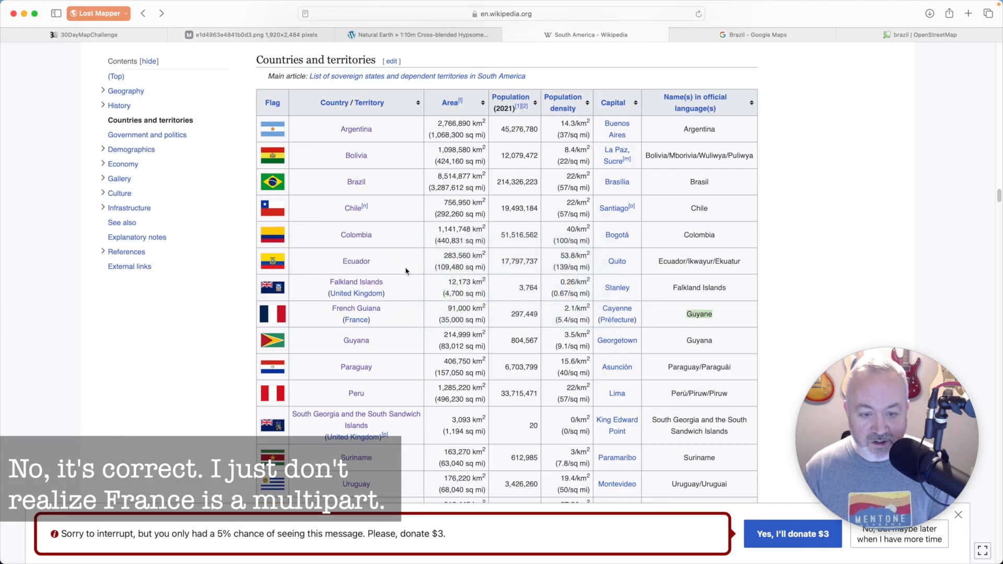
left_click(395, 318)
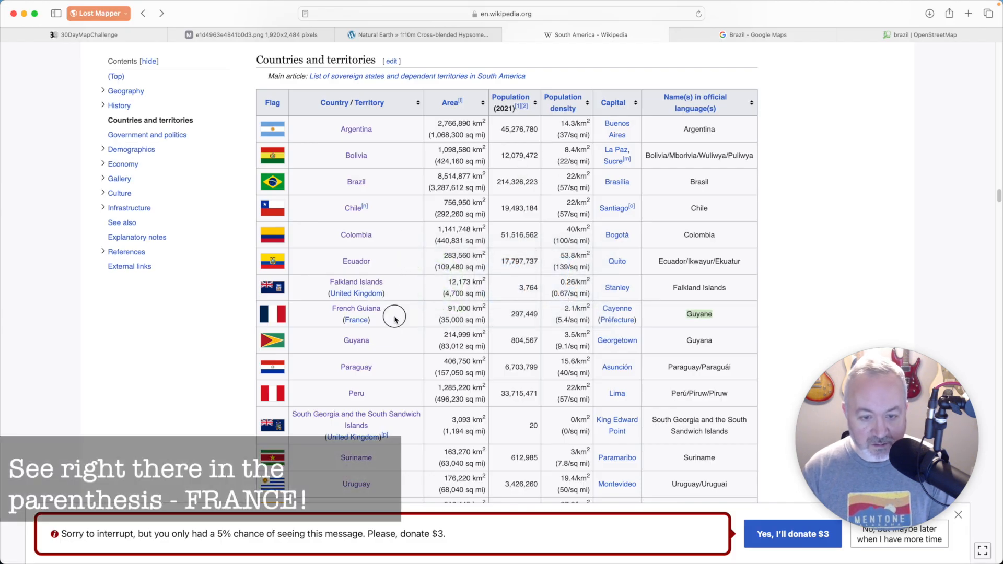
left_click_drag(395, 307, 347, 306)
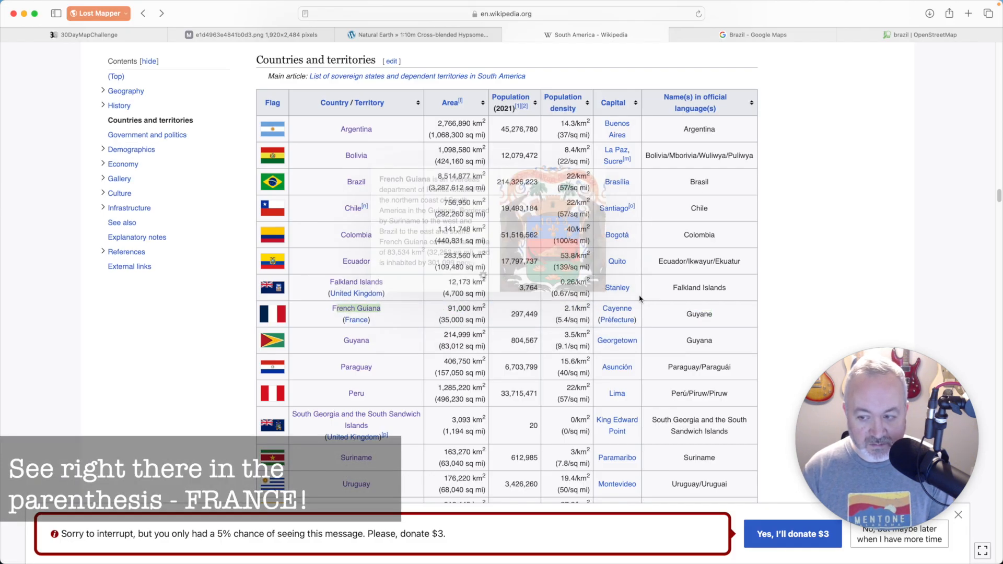
left_click(720, 313)
left_click_drag(729, 319, 687, 315)
key("super+c")
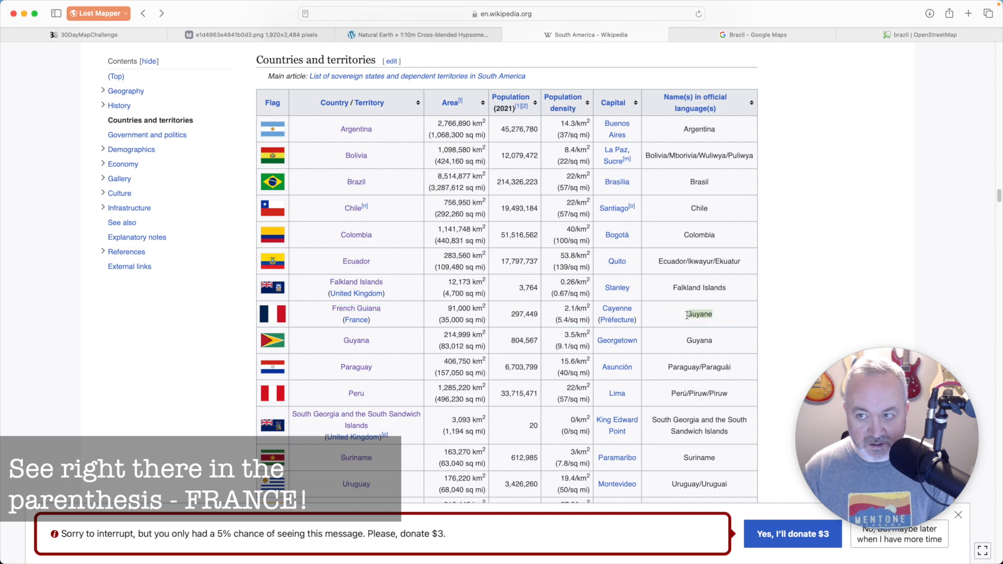
key("super+Tab")
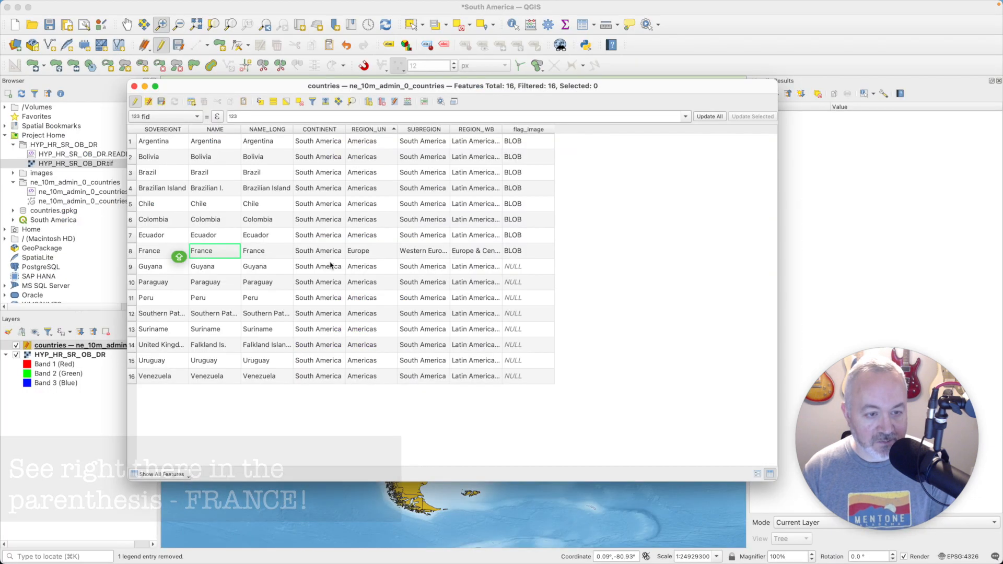
Step: Set both NAME and NAME_LONG of the France record to Guyane
double_click(216, 255)
key("super+v")
double_click(272, 256)
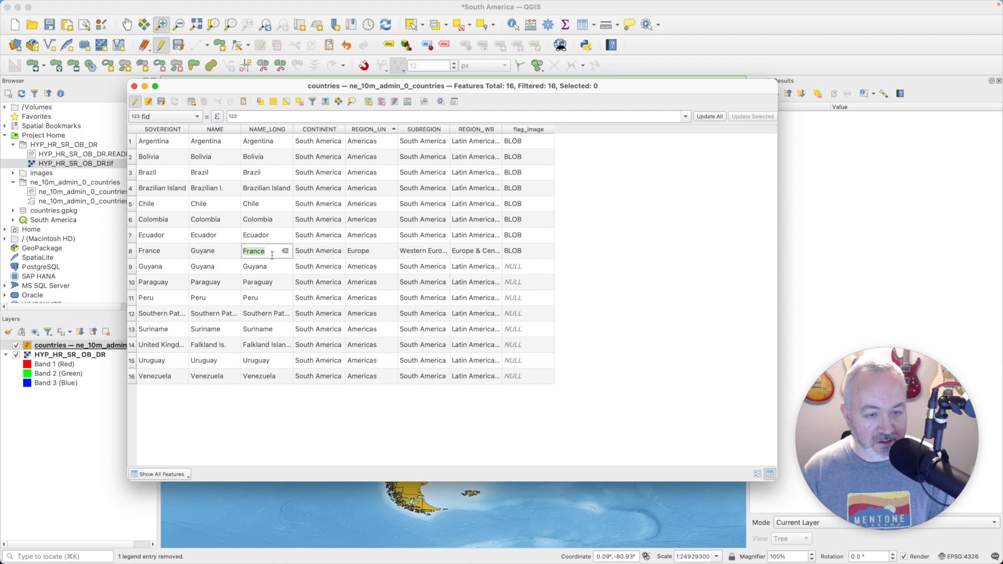
key("super+v")
key("Tab")
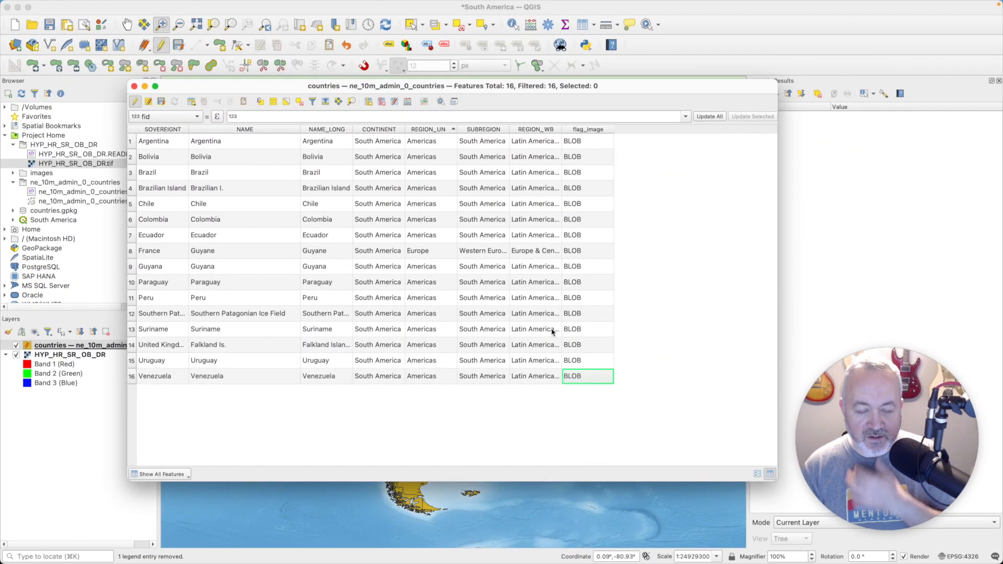
Step: Save the attribute edits of the countries layer, end editing and close the attribute table
left_click_drag(772, 481, 674, 453)
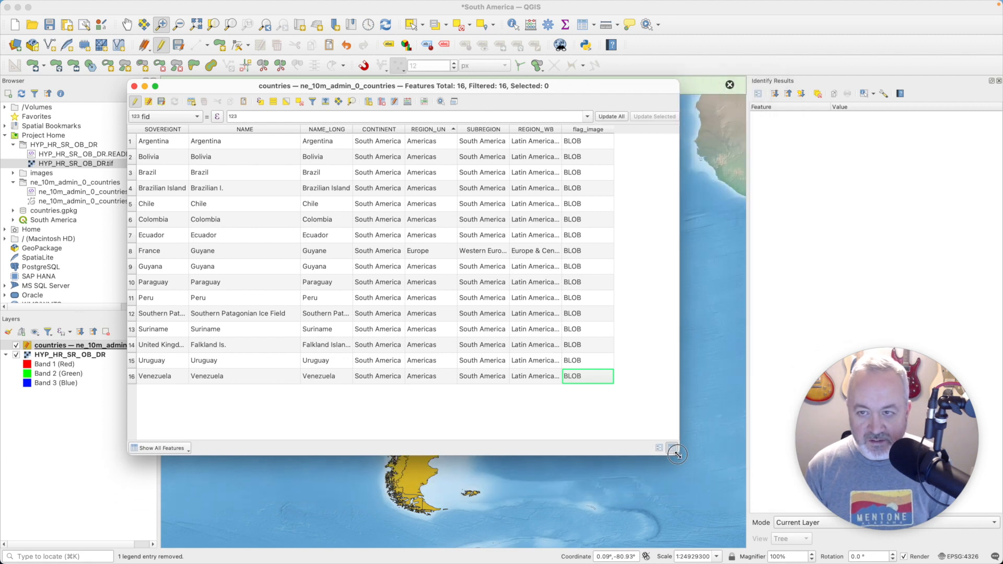
left_click_drag(418, 84, 519, 108)
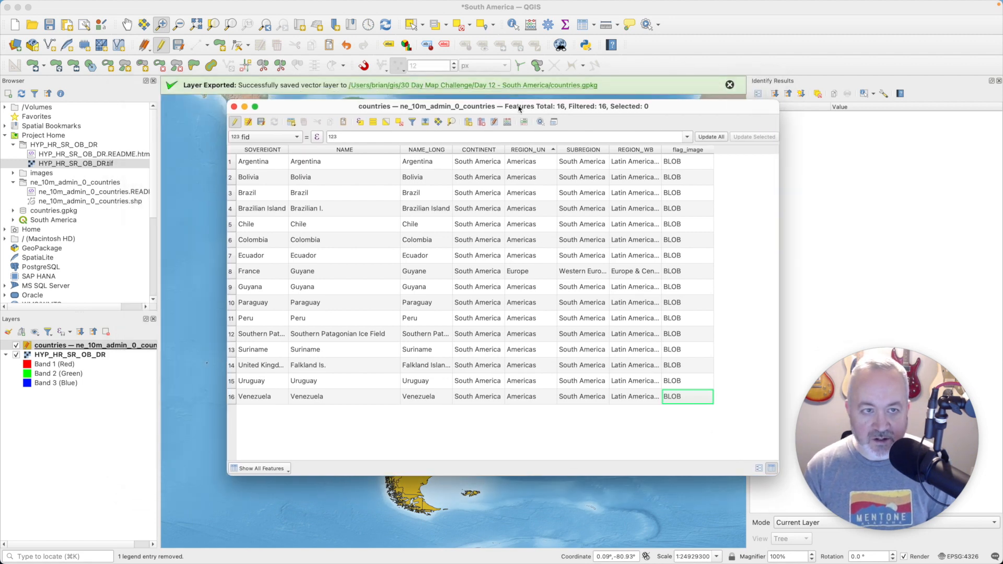
left_click(262, 122)
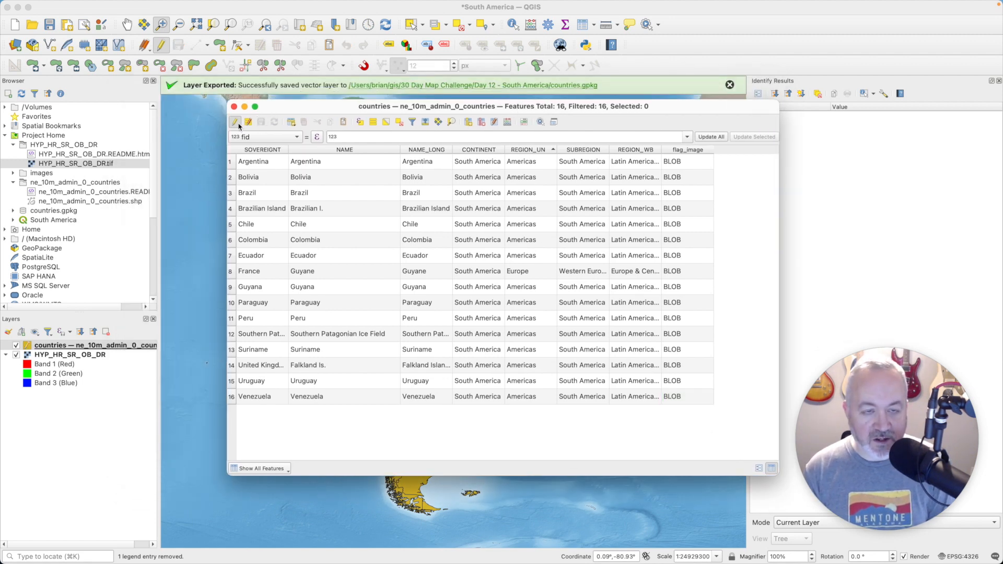
left_click(235, 121)
left_click(234, 106)
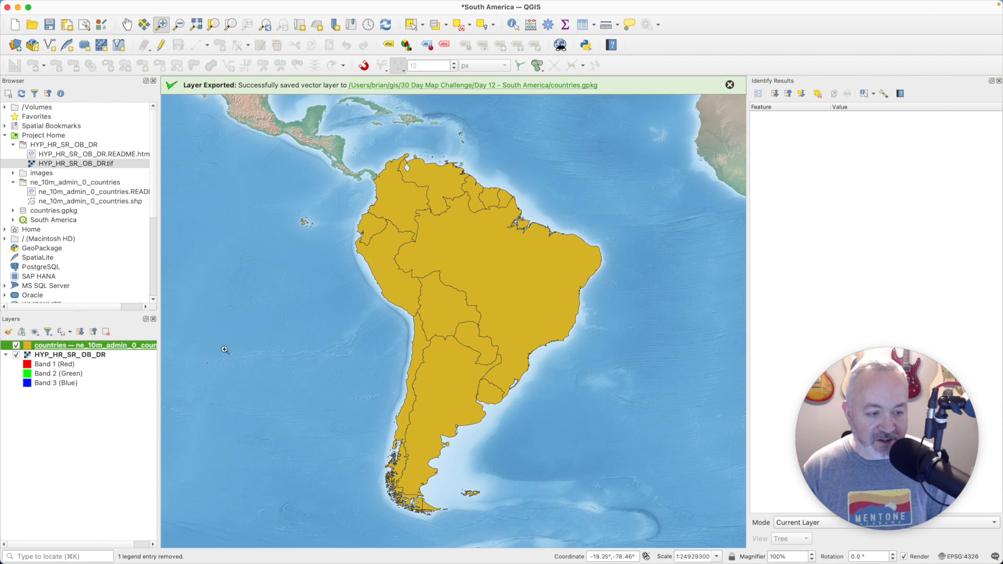
Step: Open the countries layer's symbology and set the fill style of its Simple Fill to No Brush
double_click(97, 343)
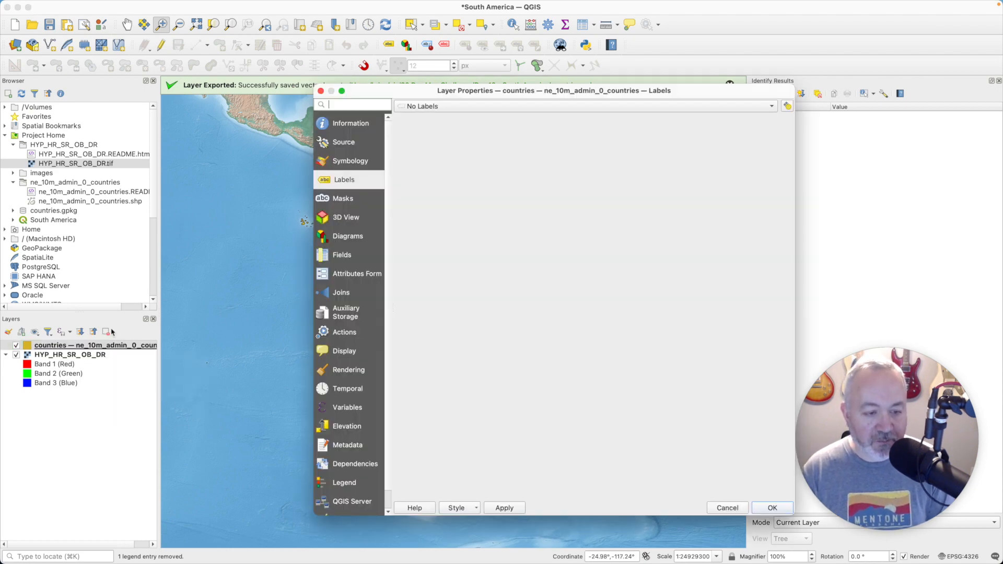
left_click(363, 165)
left_click(529, 136)
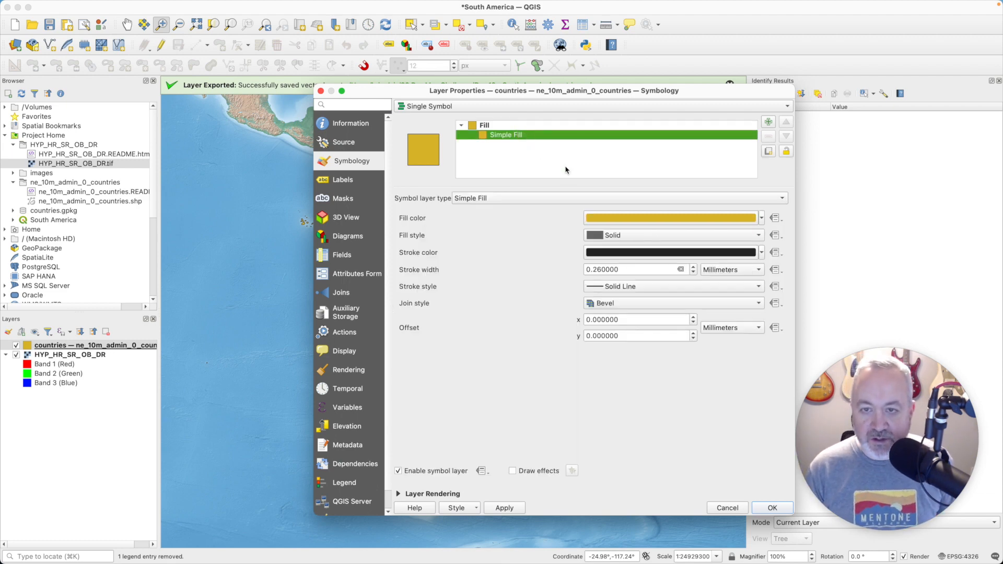
left_click(758, 236)
left_click(656, 247)
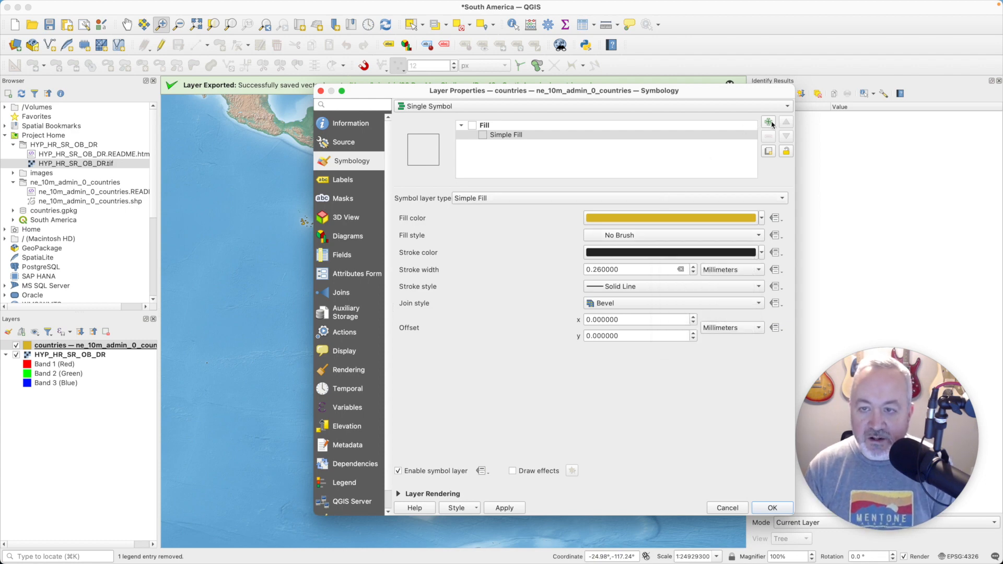
Step: Add a Raster Image Fill symbol layer to the countries symbol and place it below the Simple Fill in the list
left_click(769, 123)
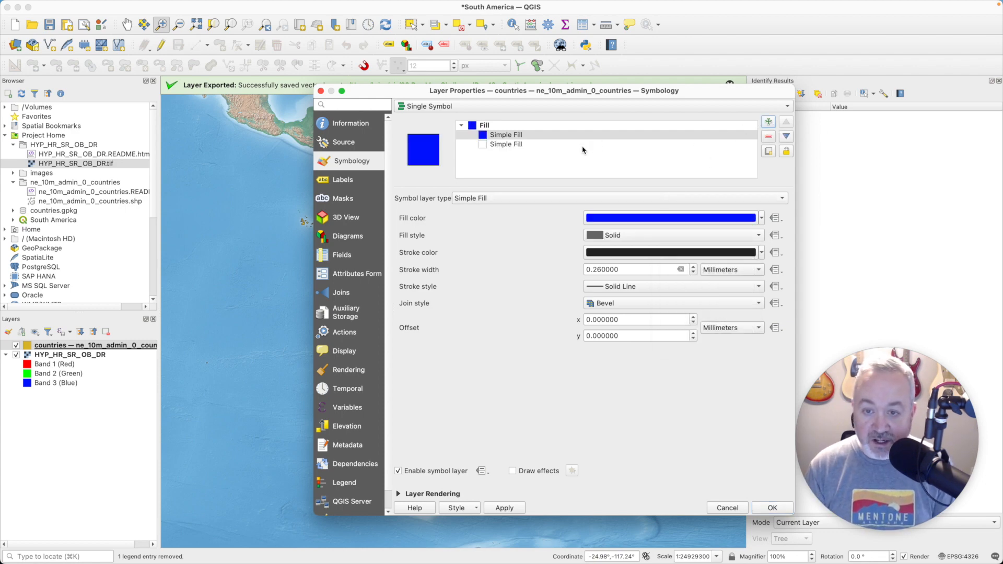
left_click(569, 198)
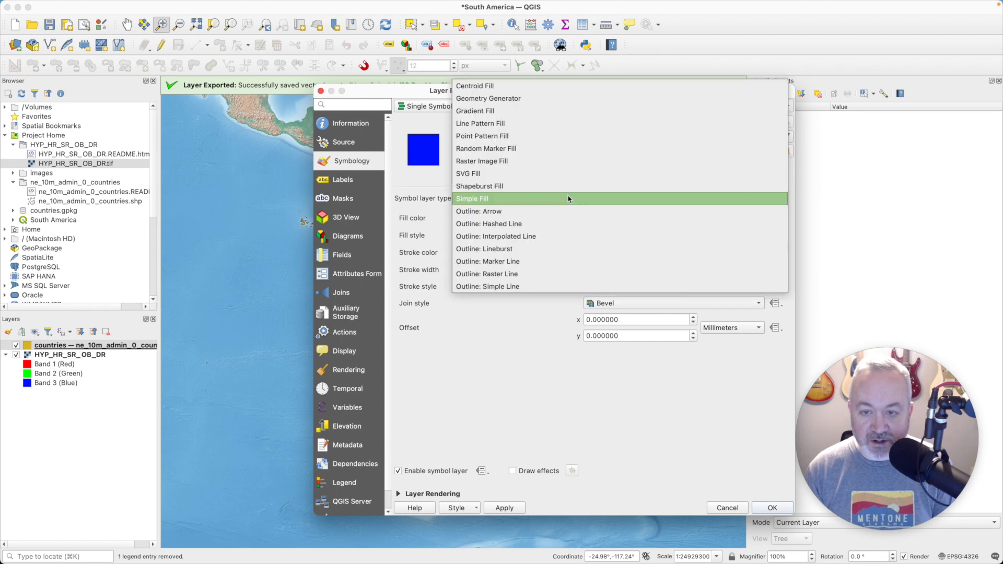
left_click(509, 162)
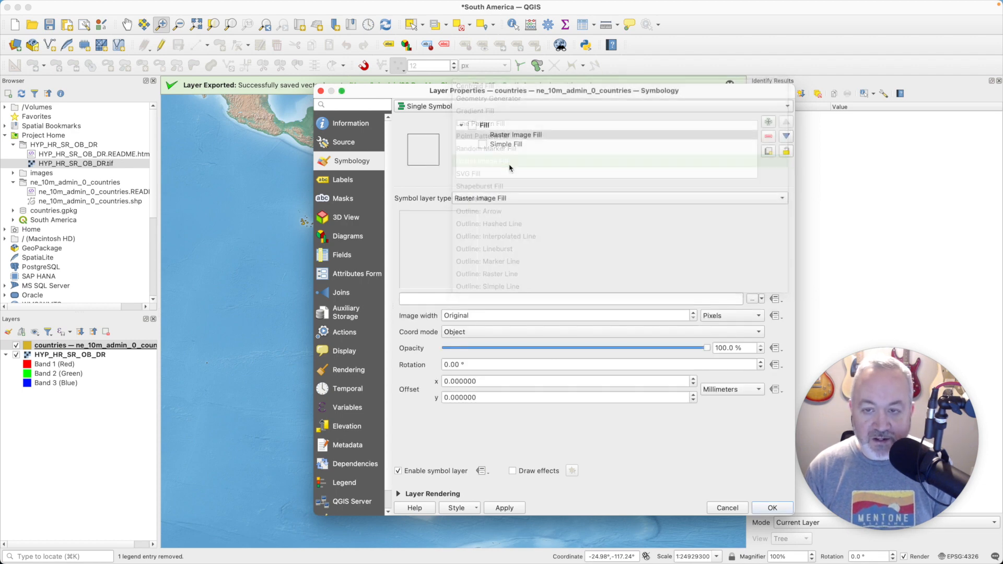
left_click(525, 145)
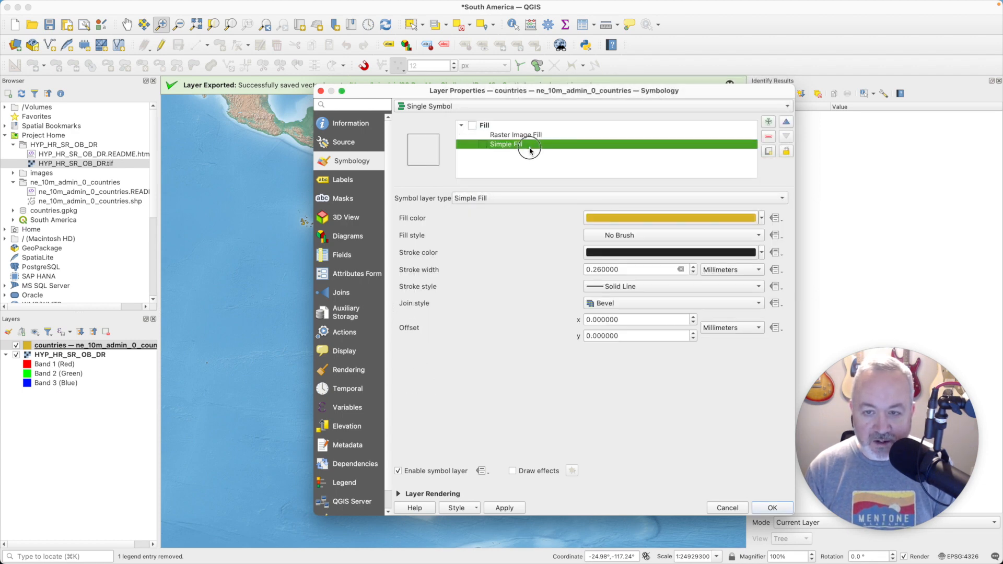
left_click(520, 134)
left_click(783, 137)
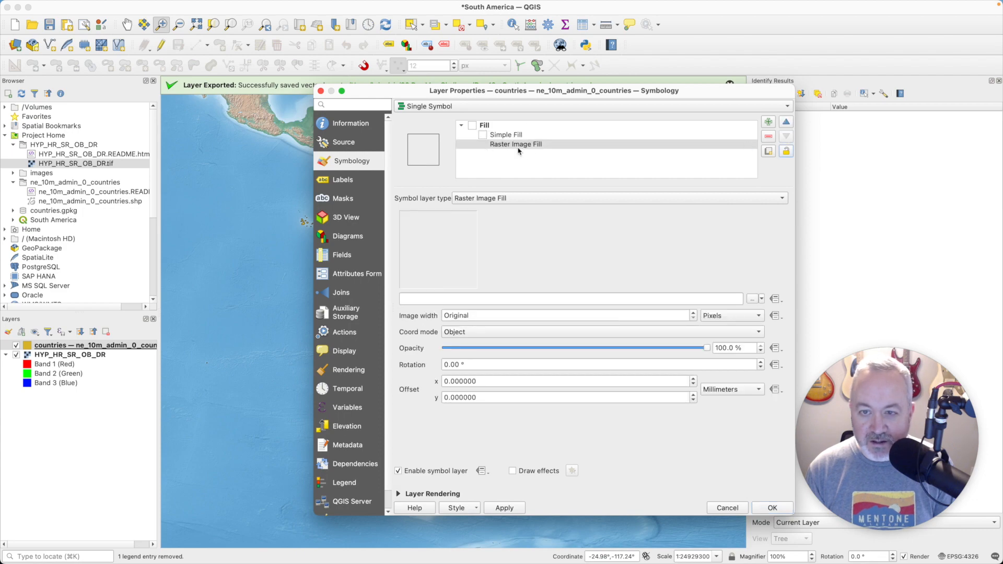
left_click(513, 139)
left_click(514, 144)
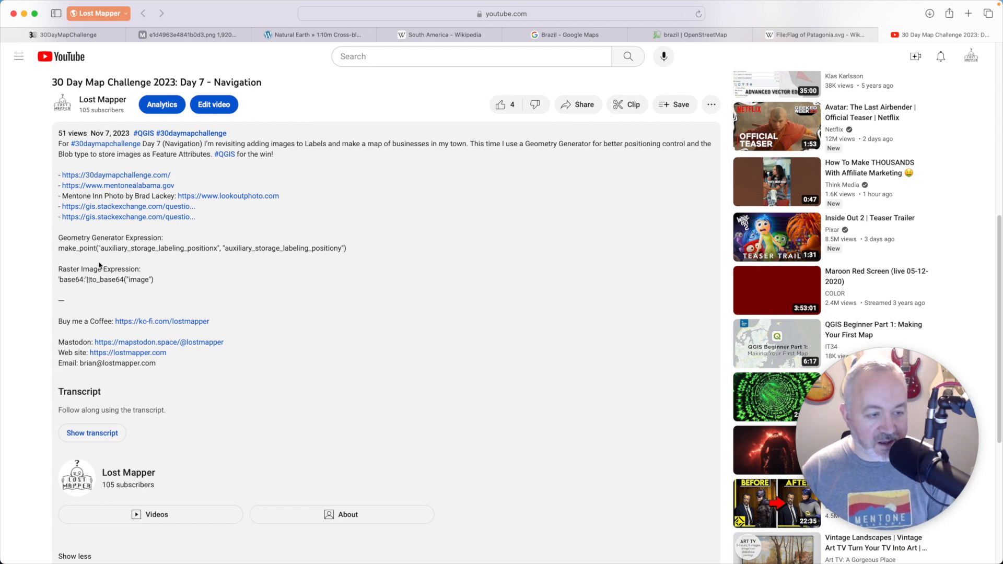
Step: Copy the Raster Image Expression 'base64:'||to_base64("image") from the Day 7 YouTube video description in the browser, and return to QGIS
left_click_drag(164, 283, 60, 281)
key("super+c")
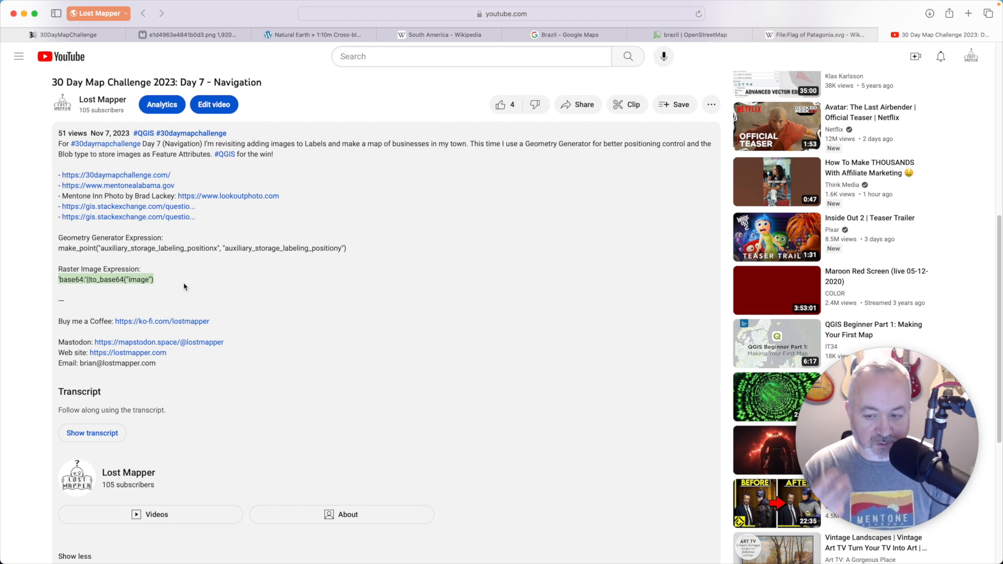
key("super+Tab")
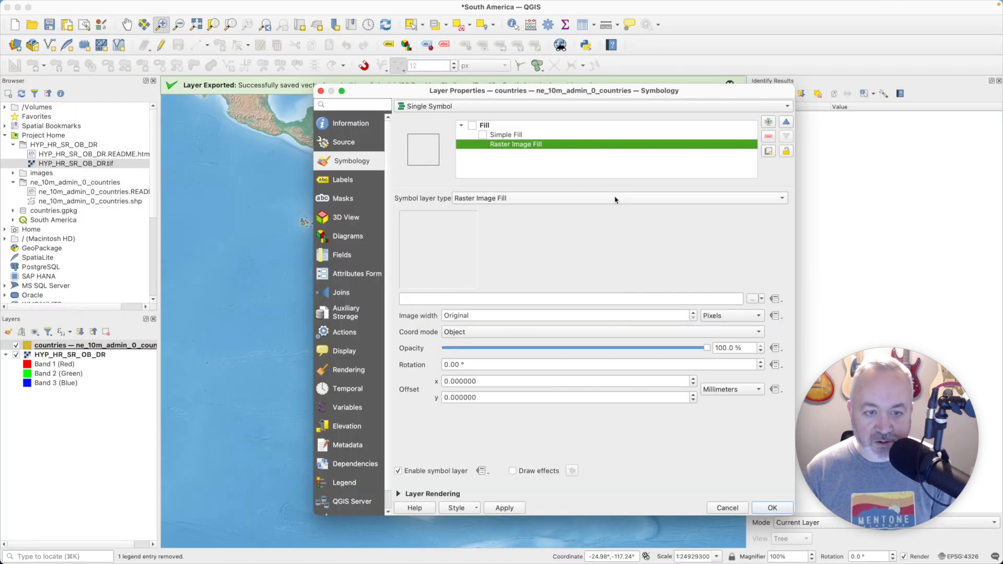
Step: Define the raster fill's image with the override expression 'base64:'||to_base64("flag_image") and apply the symbology to the countries layer
left_click(630, 302)
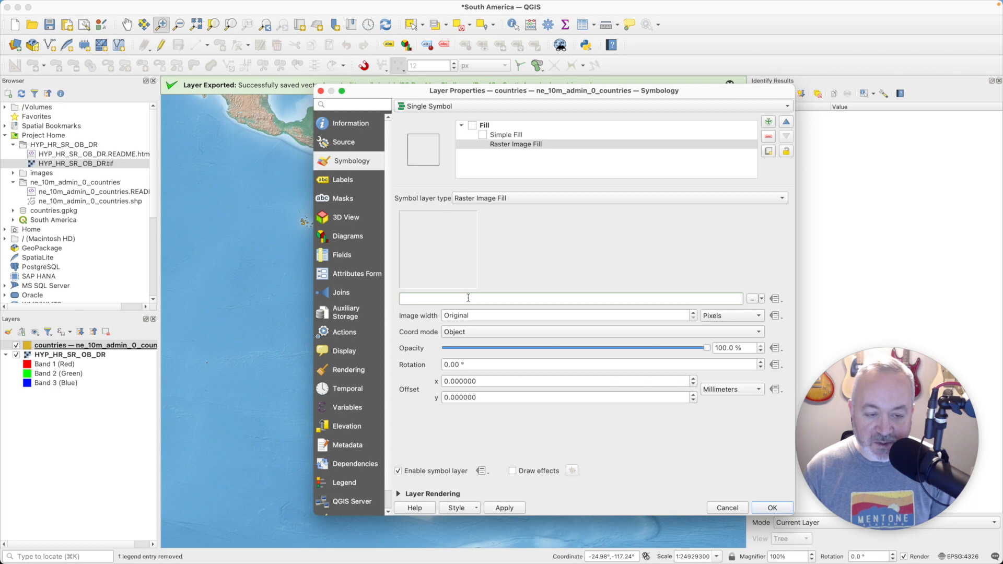
left_click(775, 300)
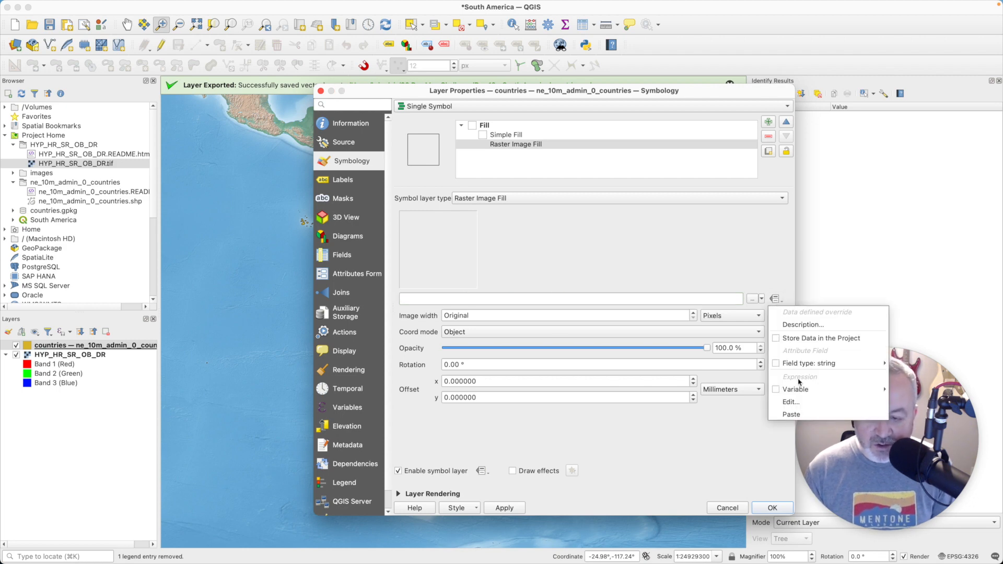
left_click(792, 402)
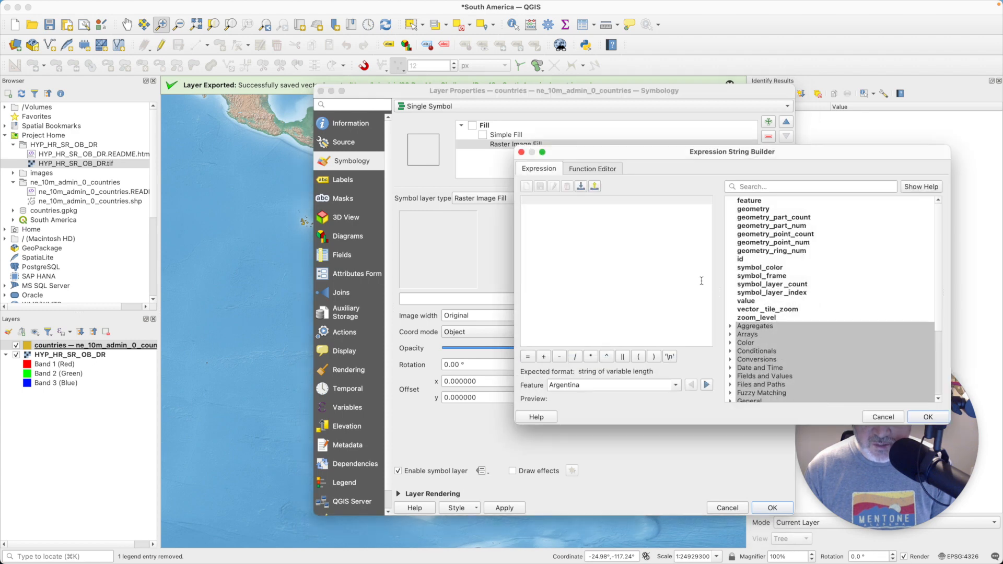
key("super+v")
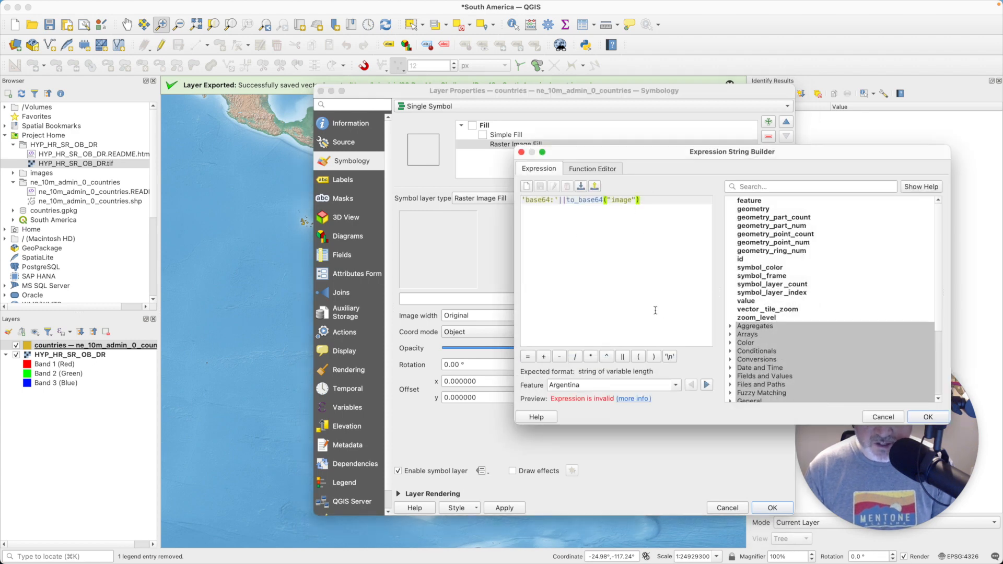
left_click(612, 200)
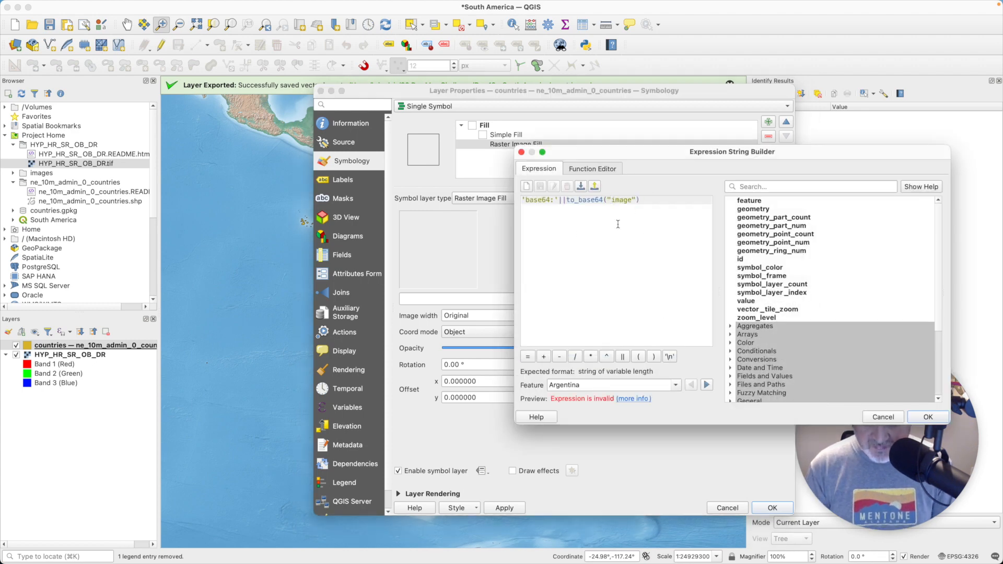
type("flag_")
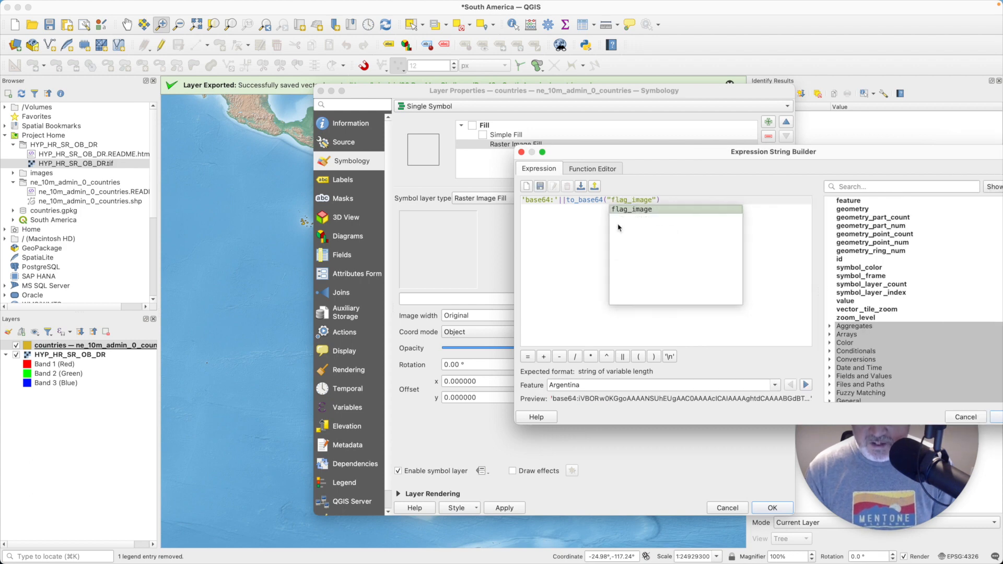
left_click(555, 238)
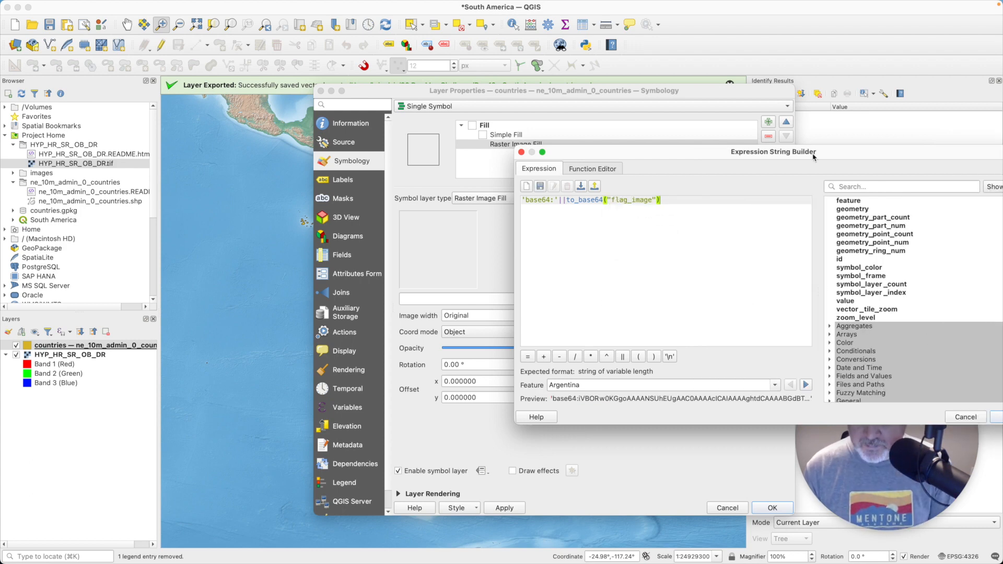
left_click_drag(813, 157, 612, 155)
left_click(832, 410)
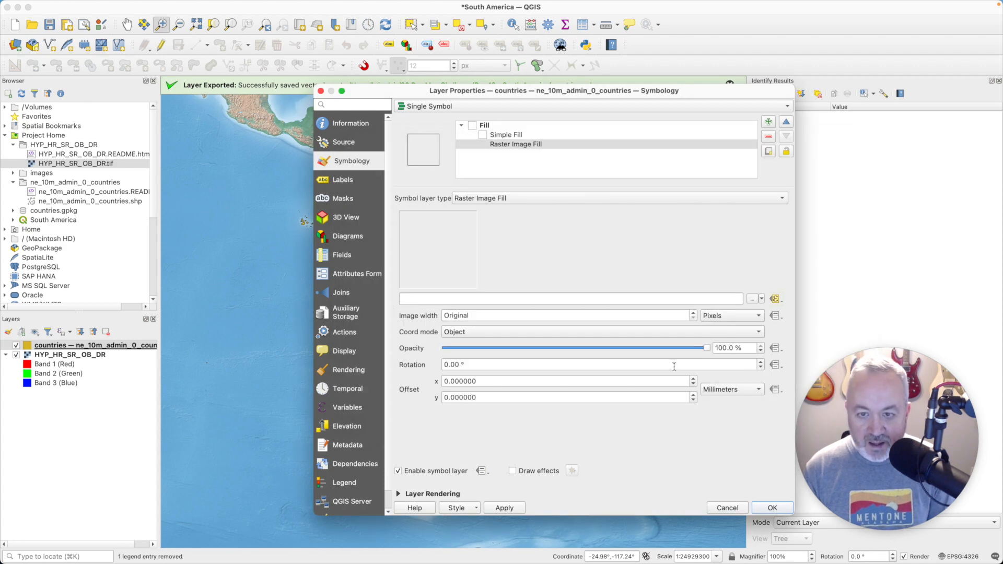
left_click(774, 508)
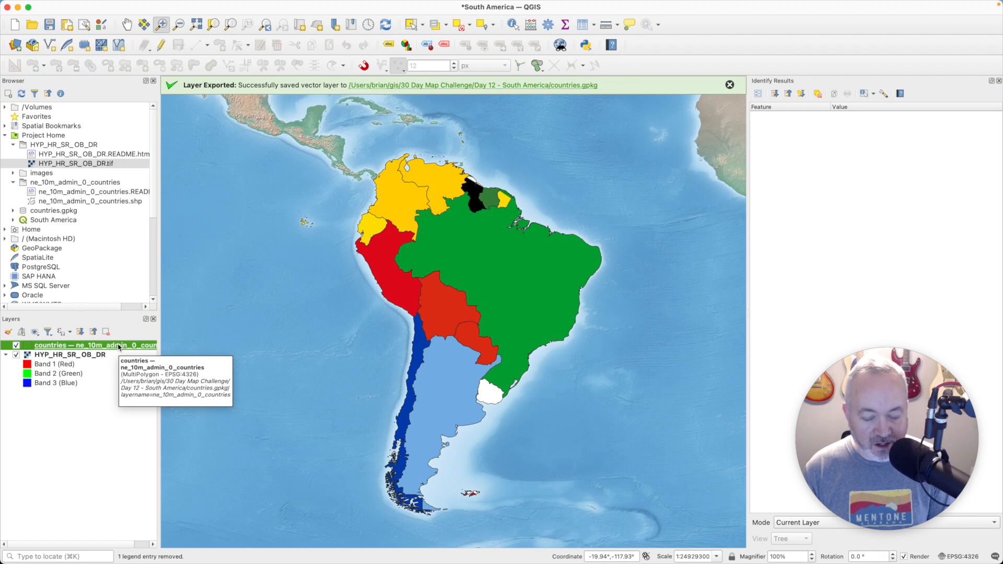
Step: Set the image width of the countries layer's Raster Image Fill to 64 pixels, apply the symbology, and dismiss the export message
double_click(119, 346)
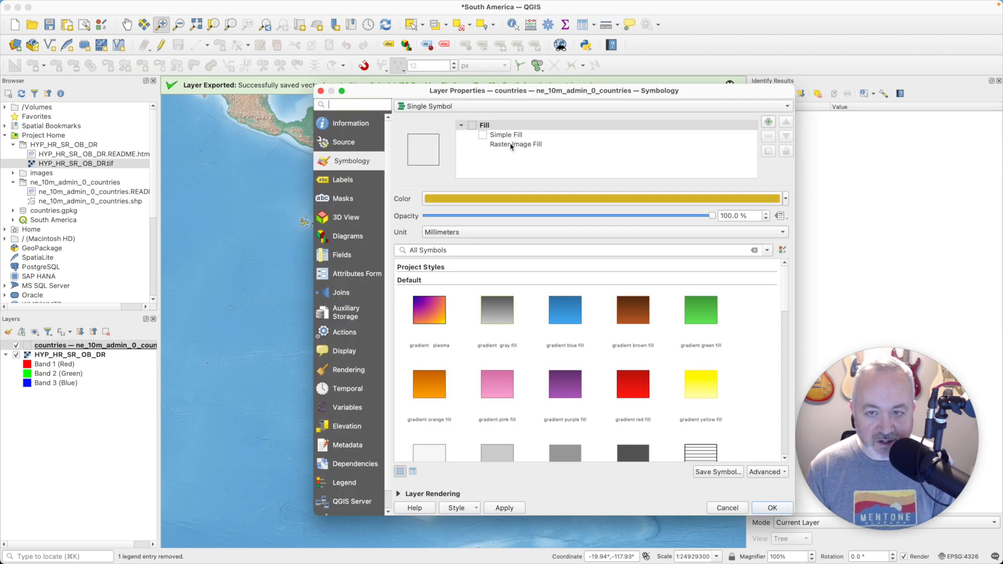
left_click(539, 145)
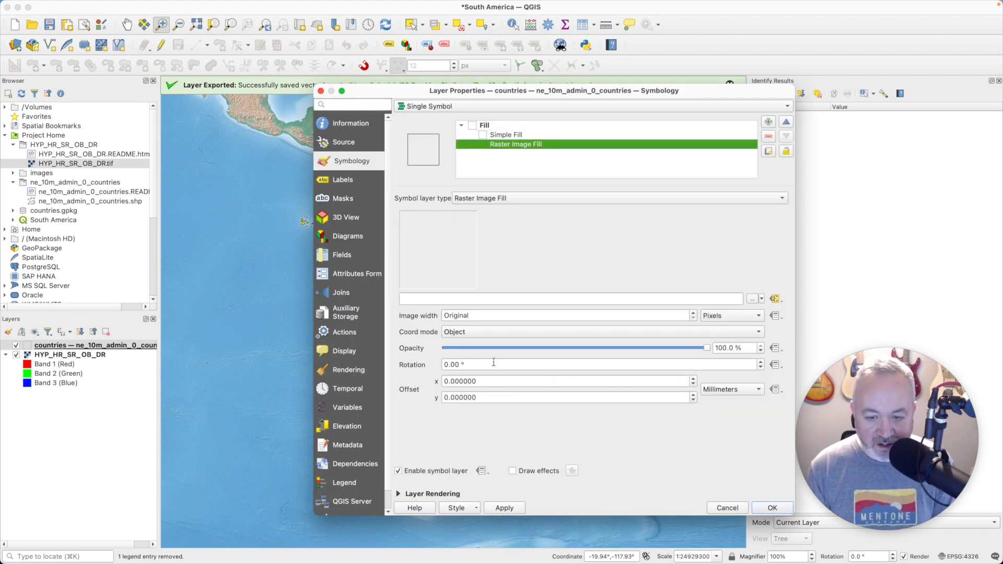
left_click(629, 315)
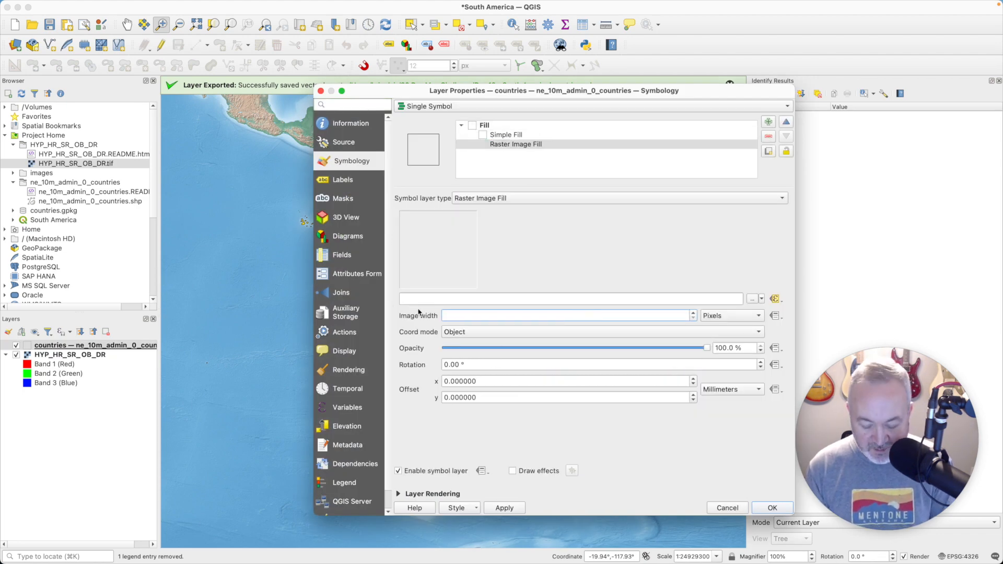
type("64")
left_click(522, 513)
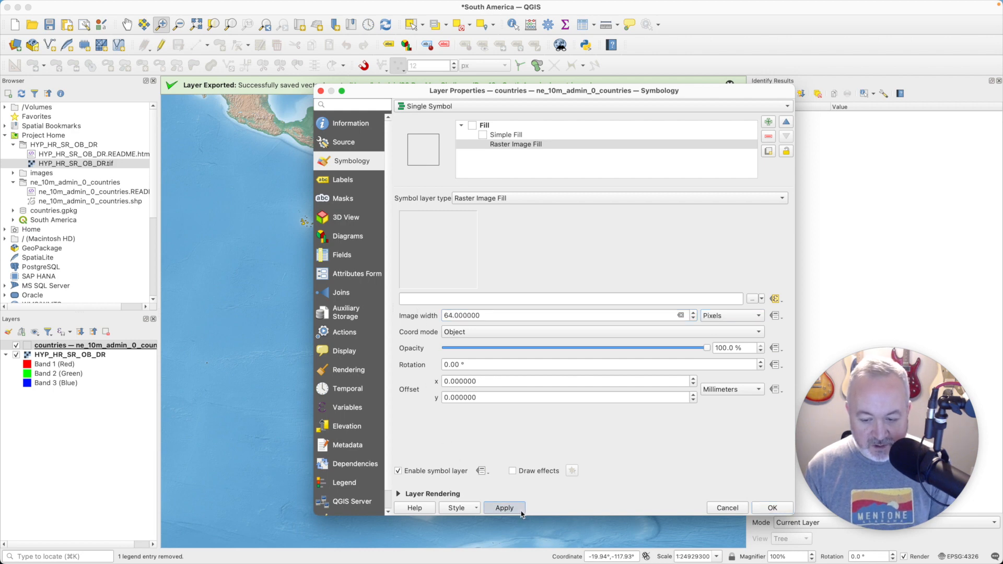
left_click(765, 509)
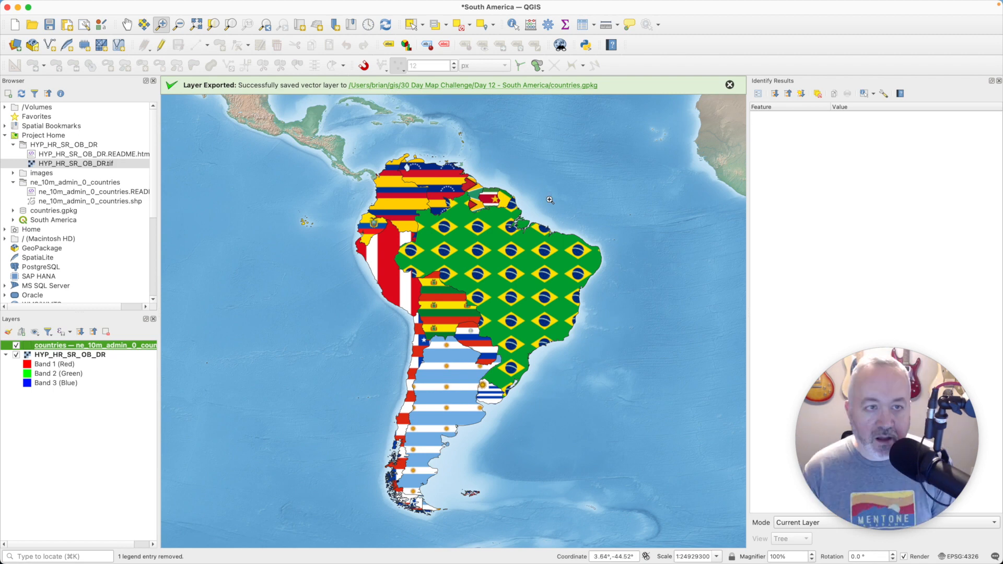
left_click(730, 84)
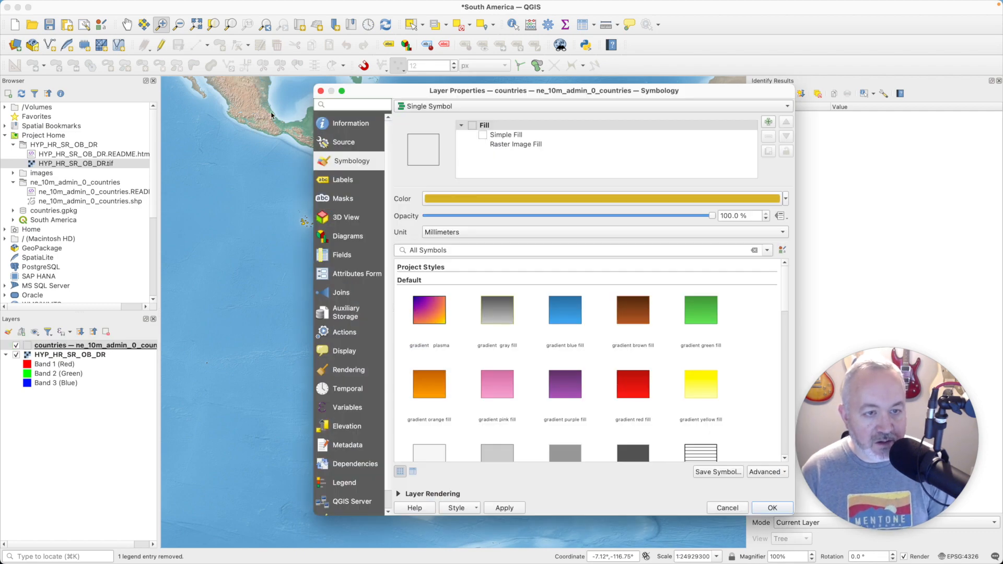
Step: Set the countries layer's layer blending mode to Overlay in its layer rendering settings and apply it
left_click(400, 494)
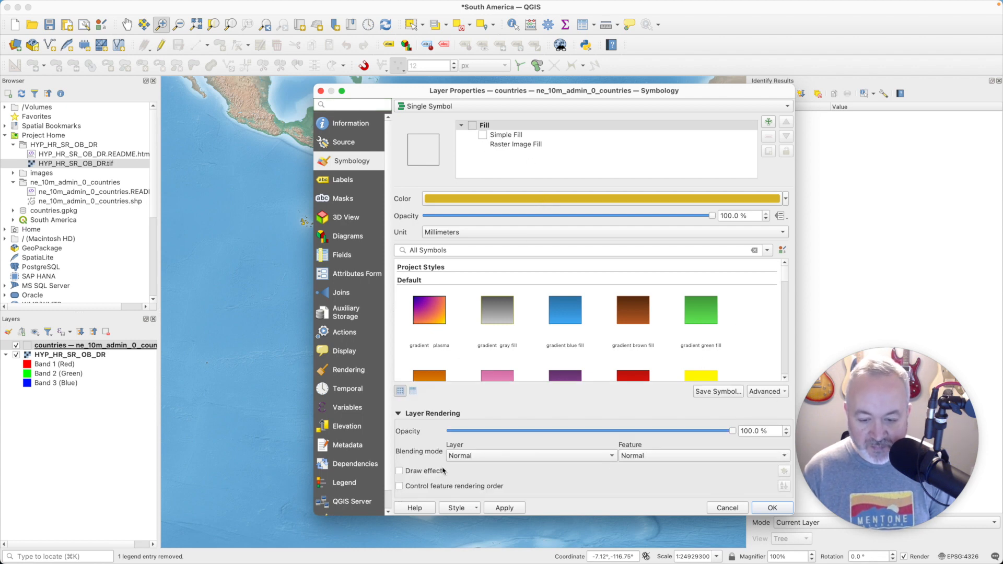
left_click(470, 455)
left_click(440, 450)
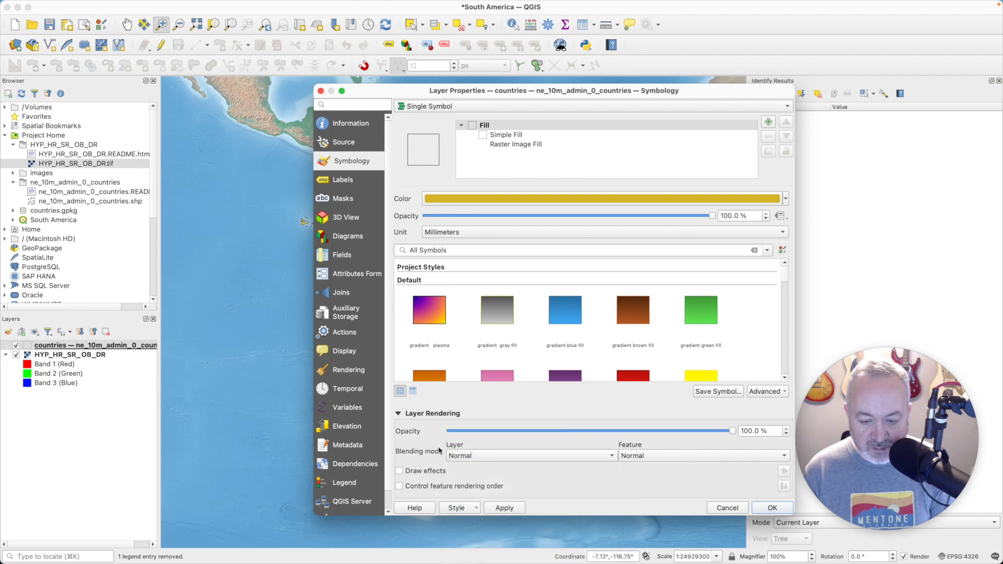
left_click(467, 452)
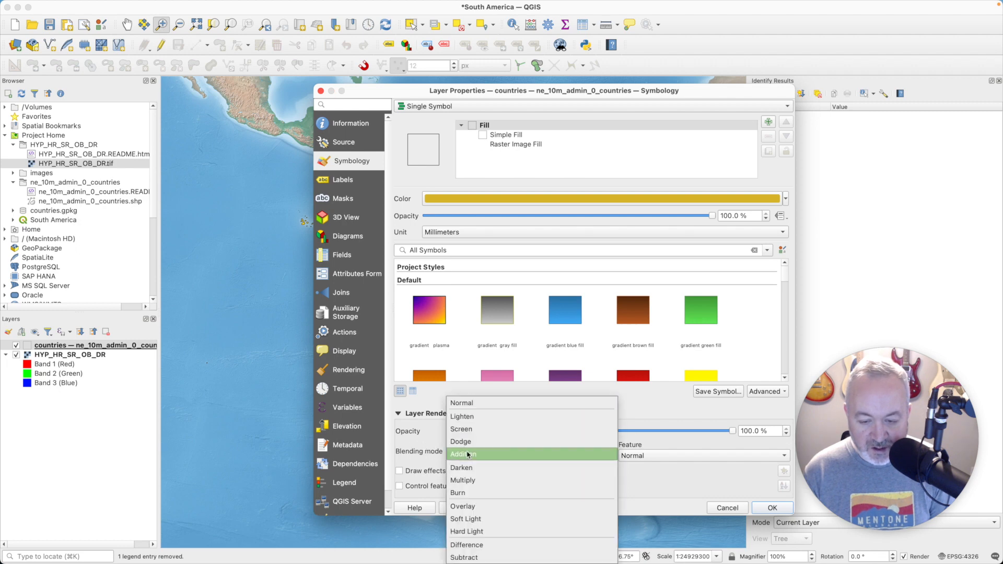
left_click(478, 510)
left_click(768, 509)
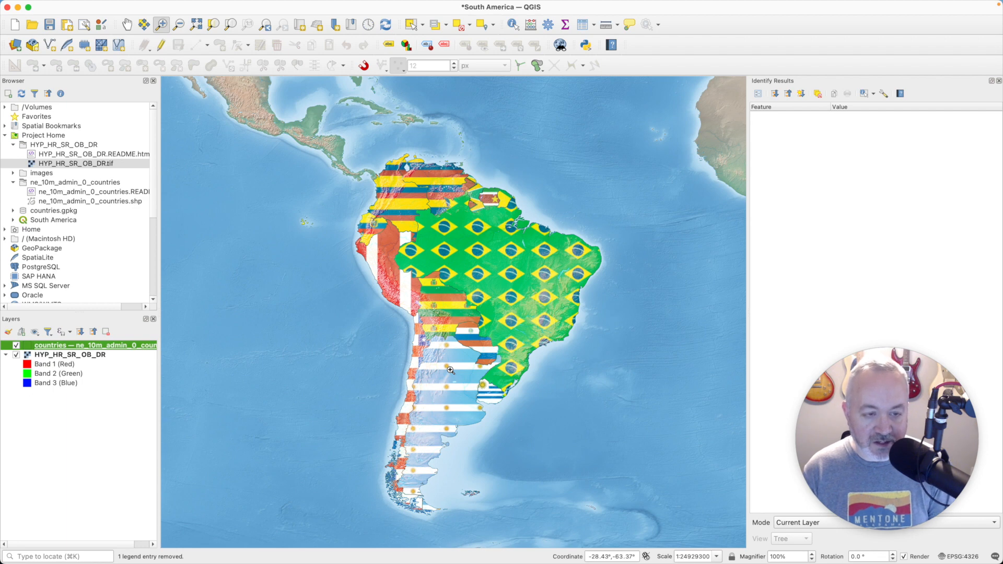
Step: Enable single labels on the countries layer from the NAME_LONG field and set the label font style to Bold
double_click(116, 345)
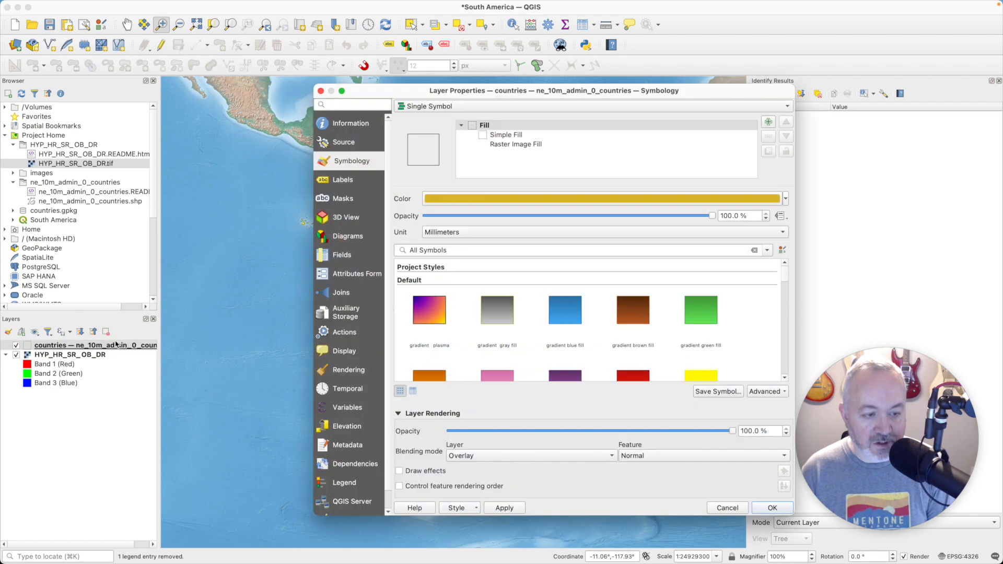
left_click(341, 181)
left_click(441, 107)
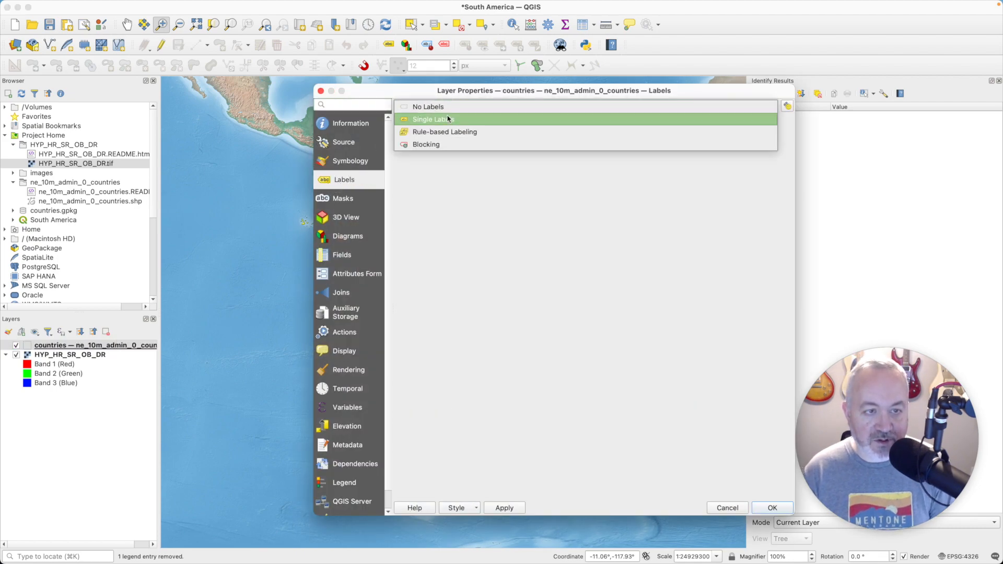
left_click(448, 119)
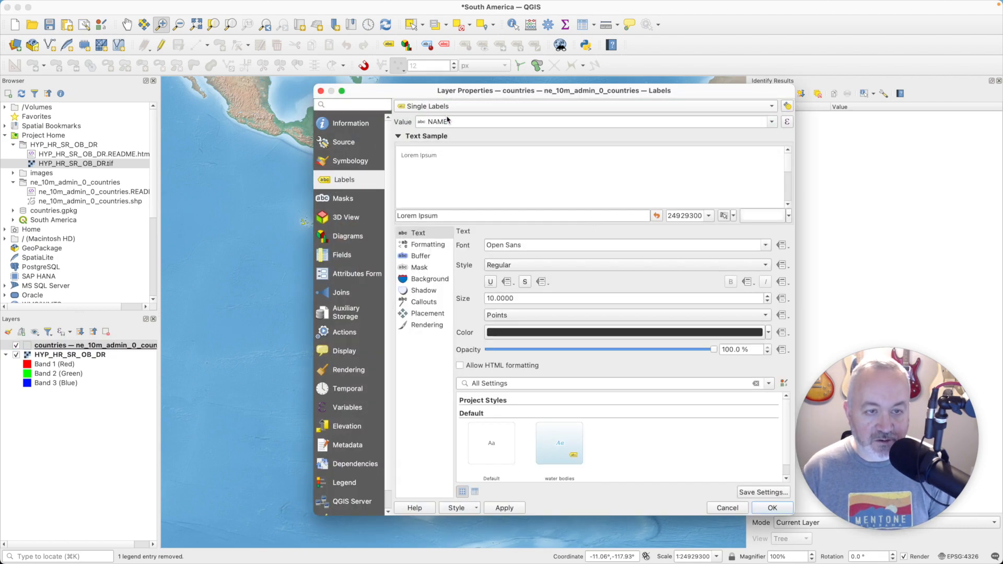
left_click(771, 121)
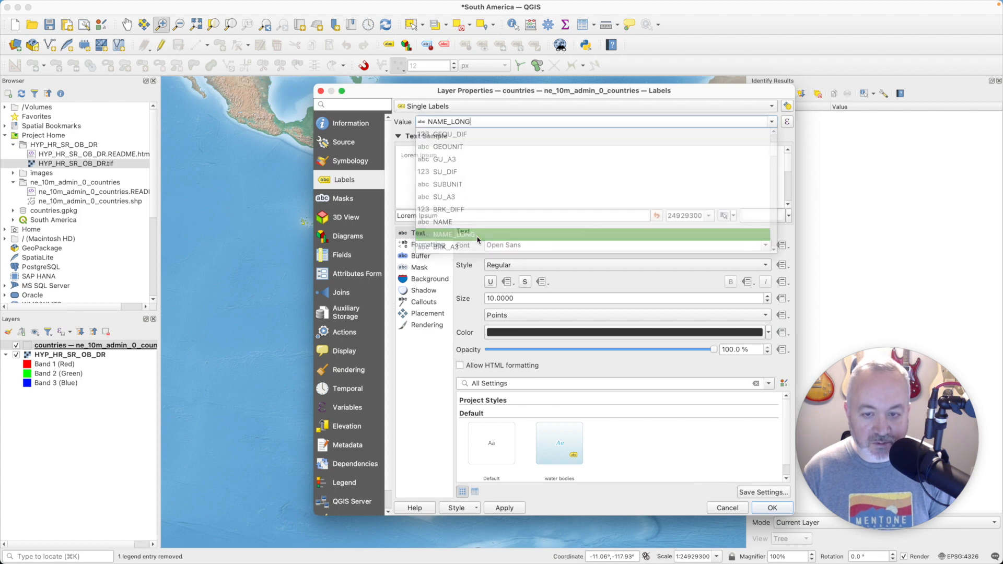
left_click(515, 265)
left_click(509, 82)
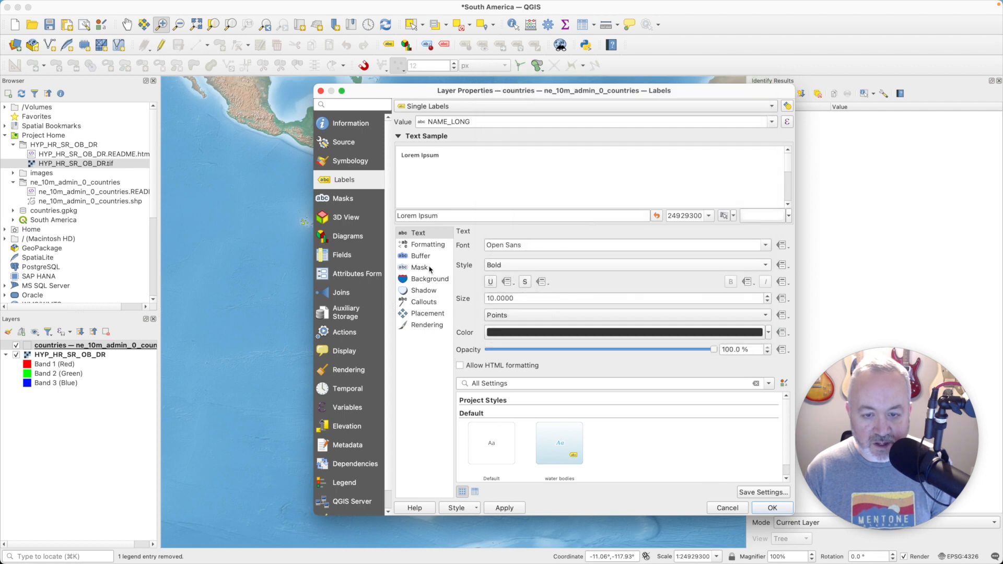
Step: Turn on a drop shadow for the country labels and set the shadow color to white
left_click(429, 290)
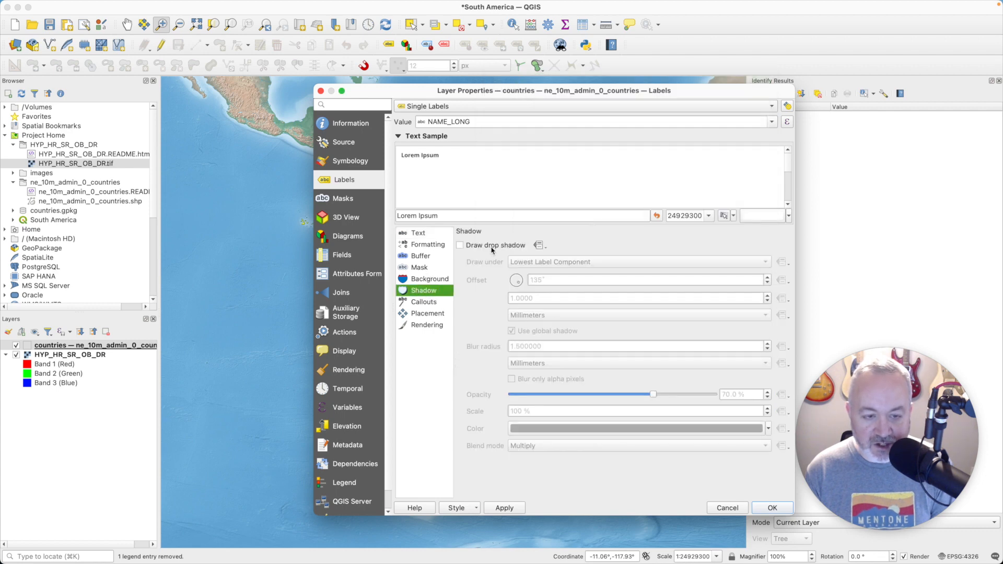
left_click(491, 248)
left_click(581, 432)
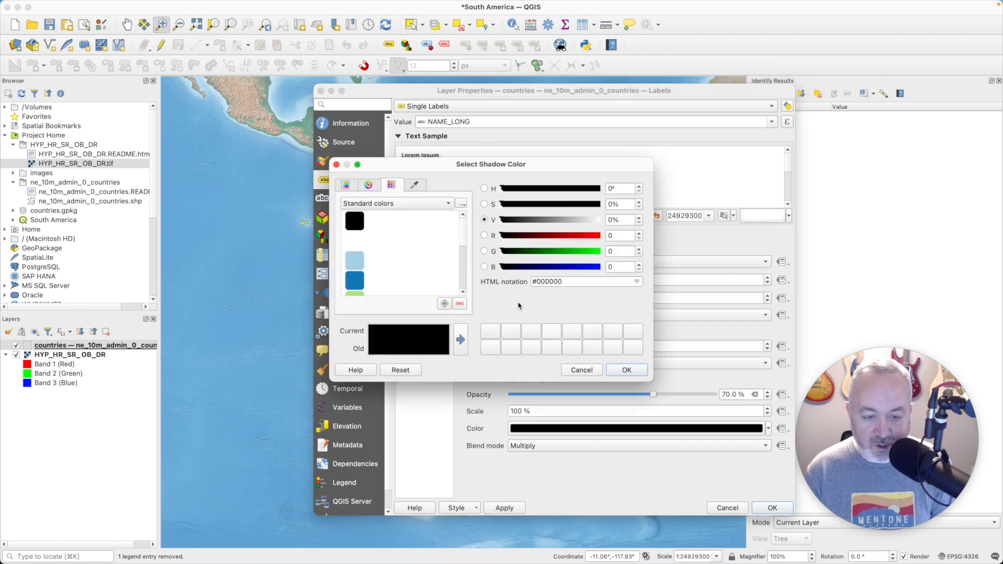
left_click(360, 245)
left_click(627, 370)
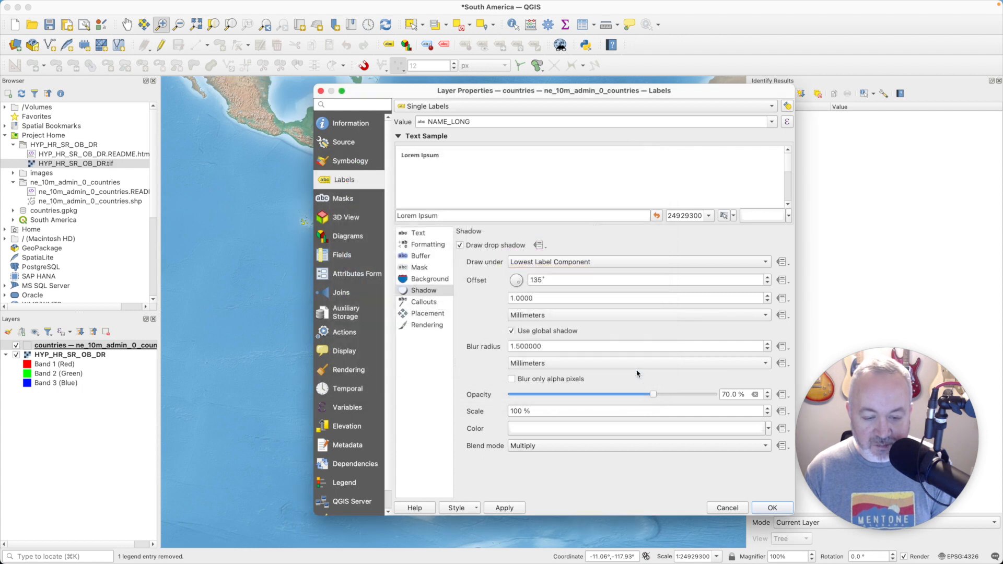
Step: Set the label shadow's offset distance to 0.5 mm and blur radius to 1 mm, and apply the label settings
left_click_drag(548, 298, 491, 295)
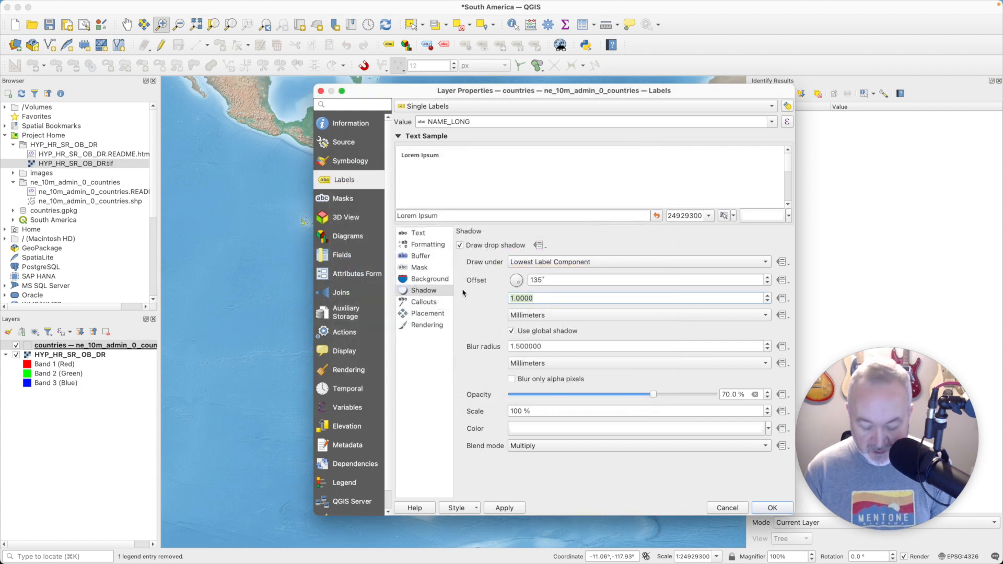
type("0.5000")
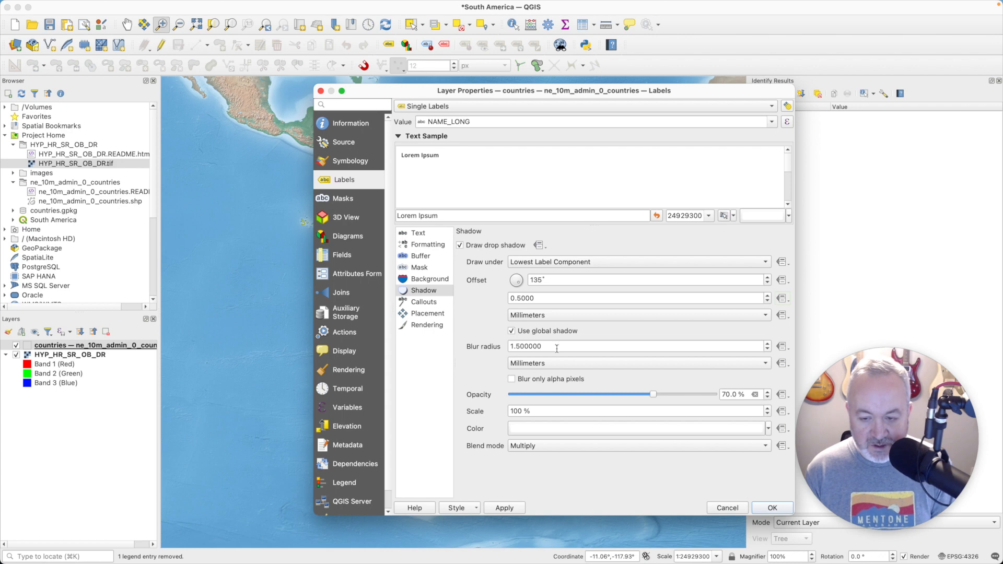
left_click_drag(543, 347, 492, 346)
type("1")
key("Tab")
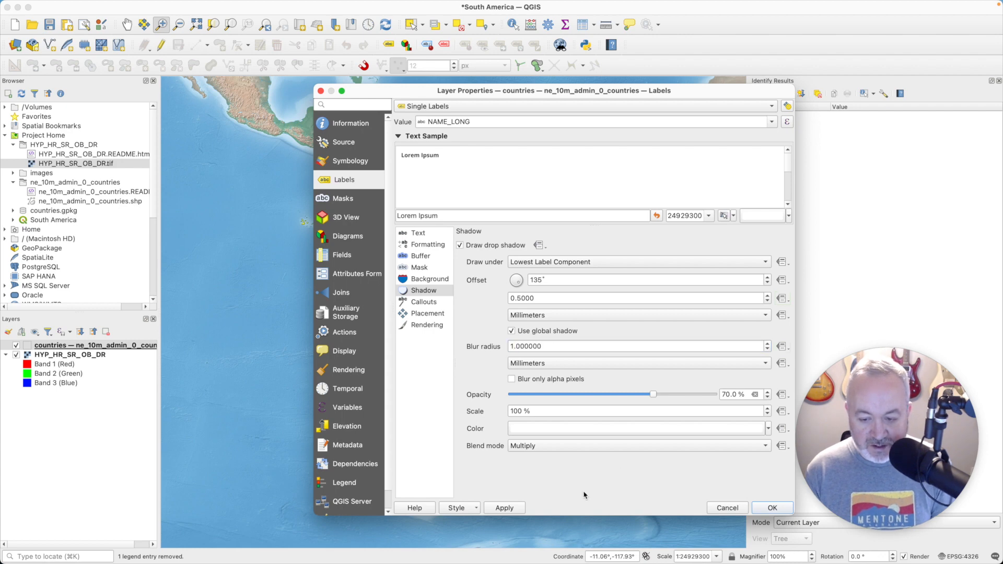
left_click(763, 511)
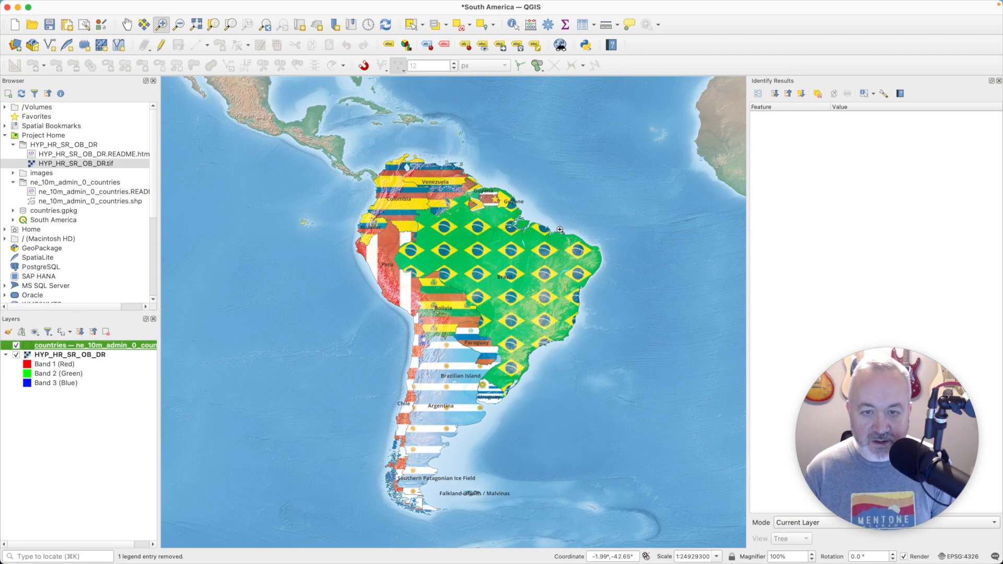
Step: Start moving labels on the map and create the countries layer's auxiliary storage with fid as the primary key
left_click(502, 48)
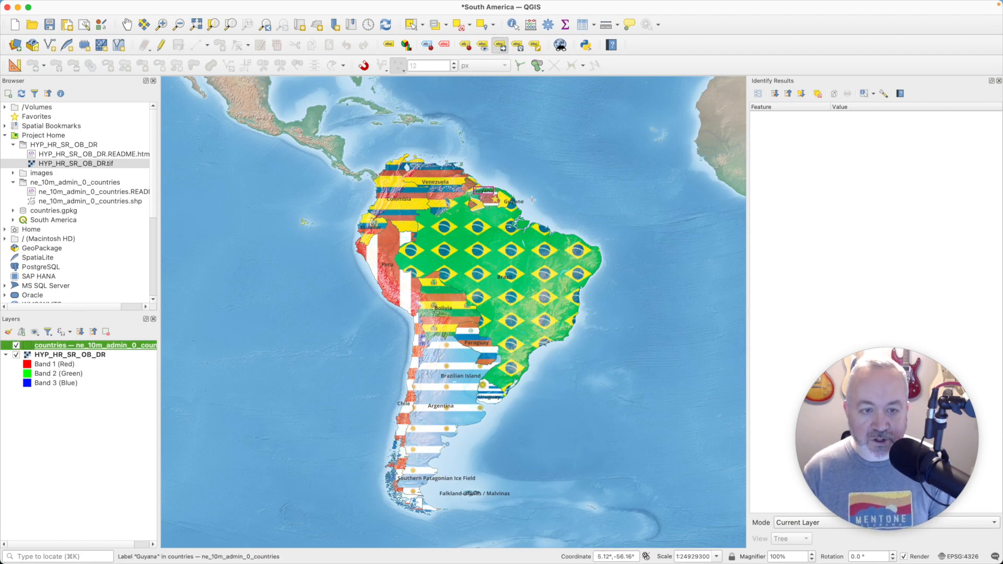
left_click(370, 227)
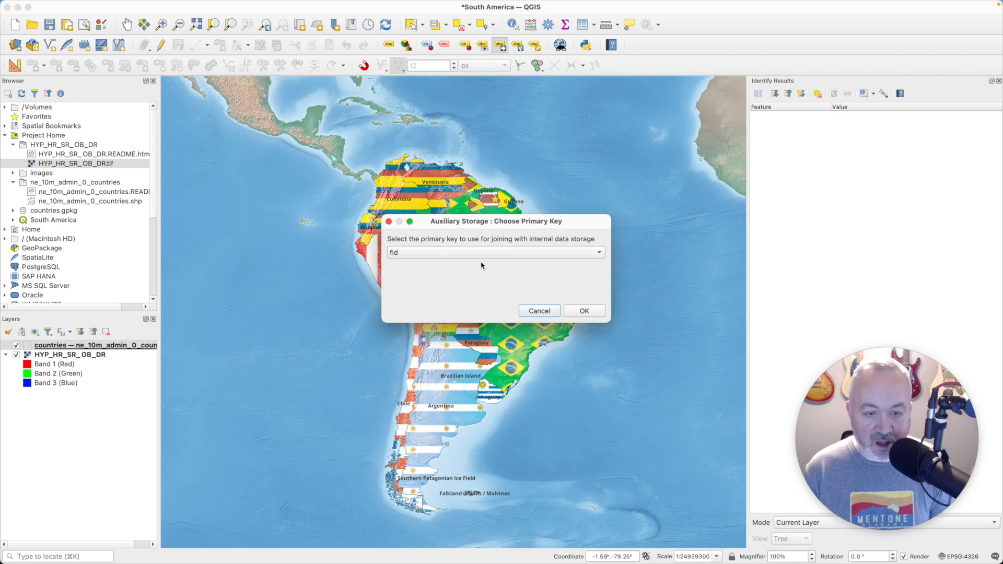
left_click(586, 311)
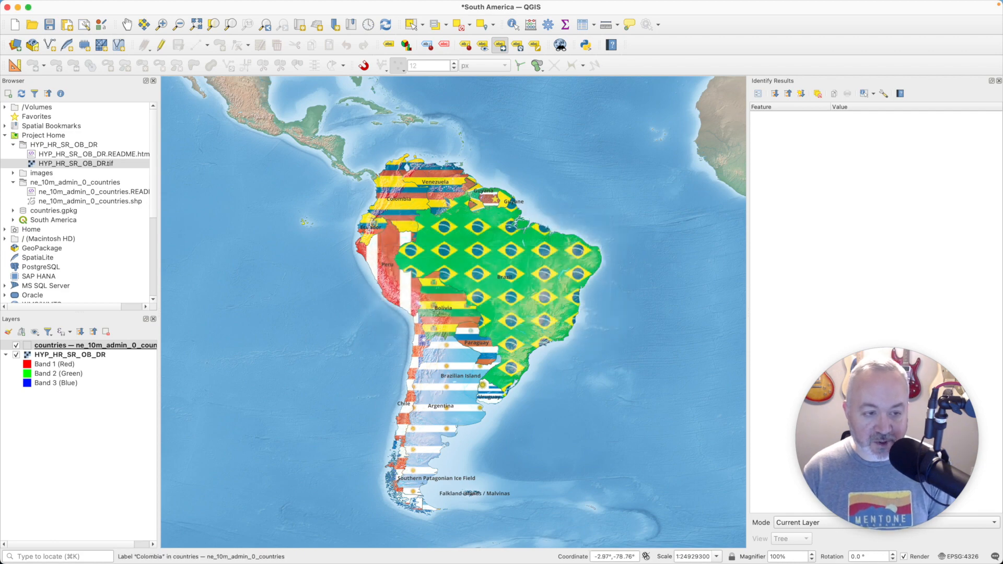
Step: Move the Ecuador and Colombia labels into the ocean west of the continent, and the Venezuela and Guyana labels north of it
left_click_drag(365, 228, 298, 202)
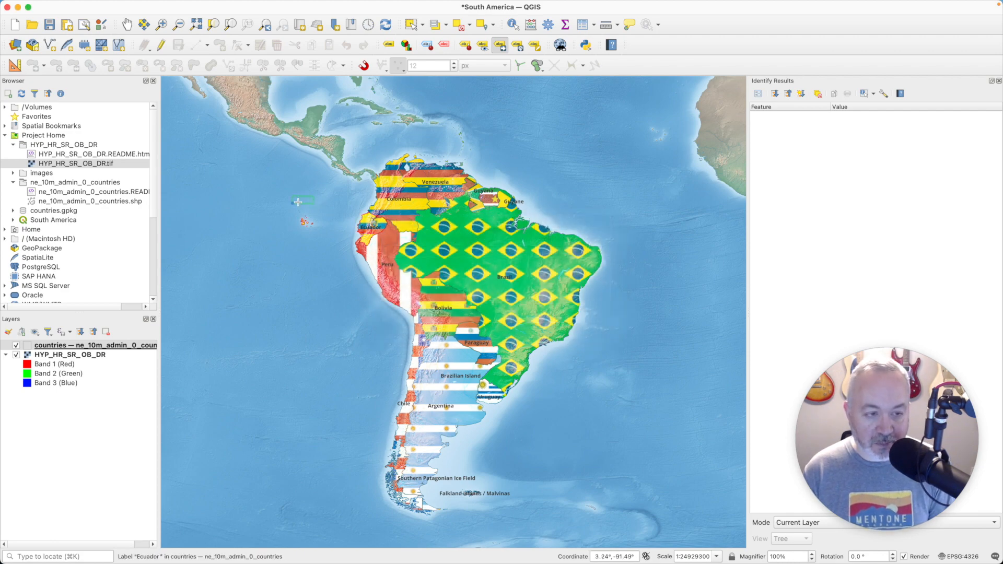
left_click(306, 239)
left_click(398, 199)
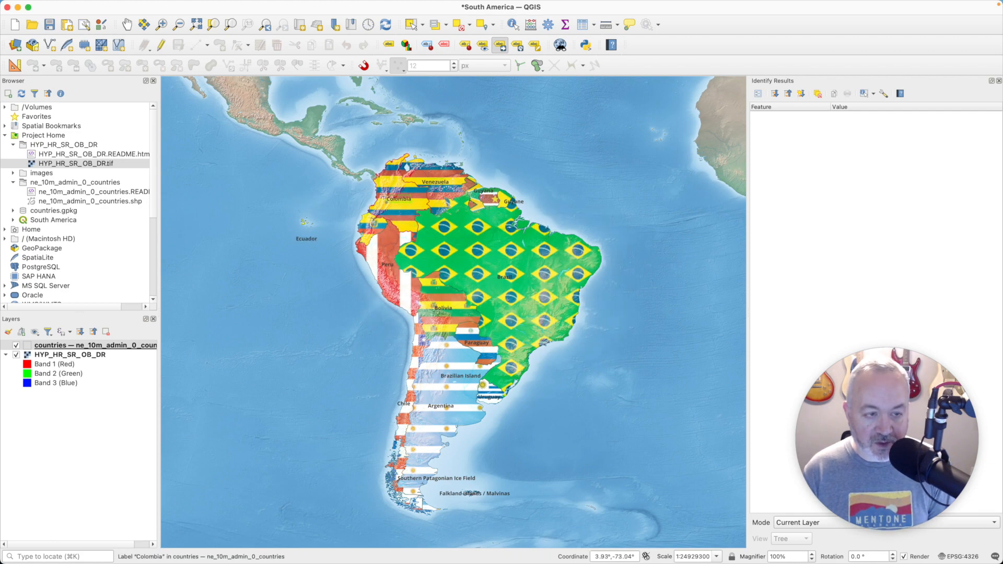
left_click(305, 197)
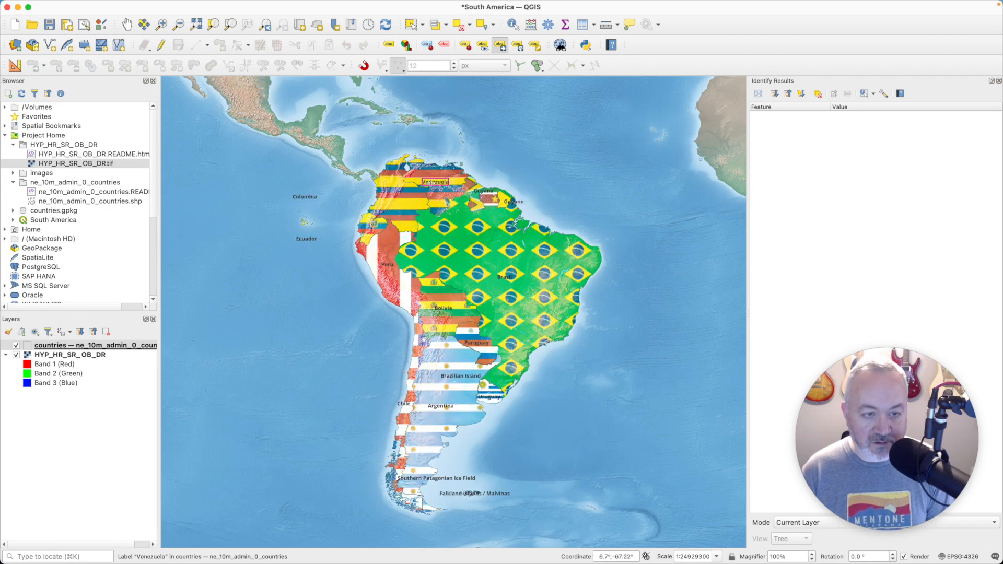
left_click(483, 189)
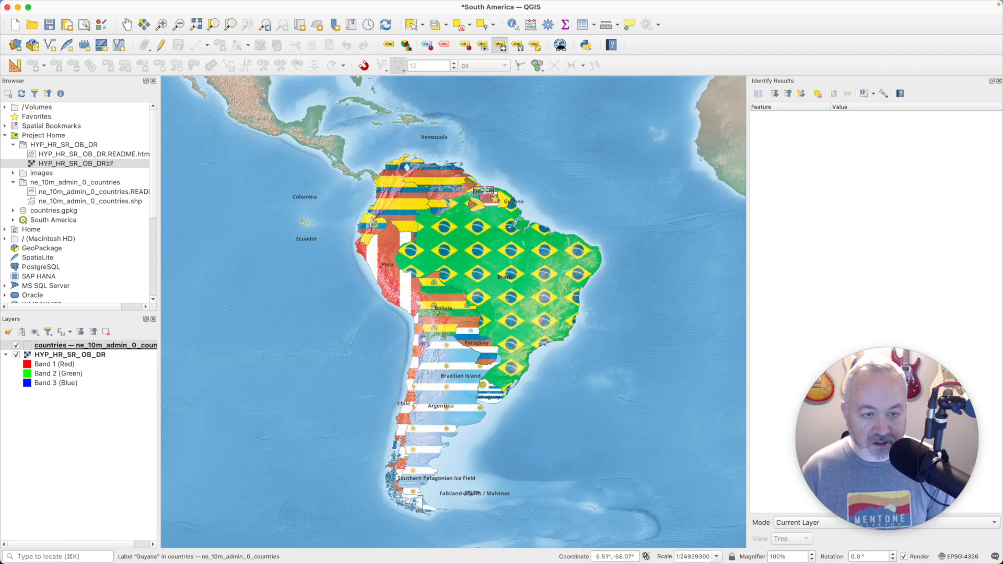
left_click(488, 140)
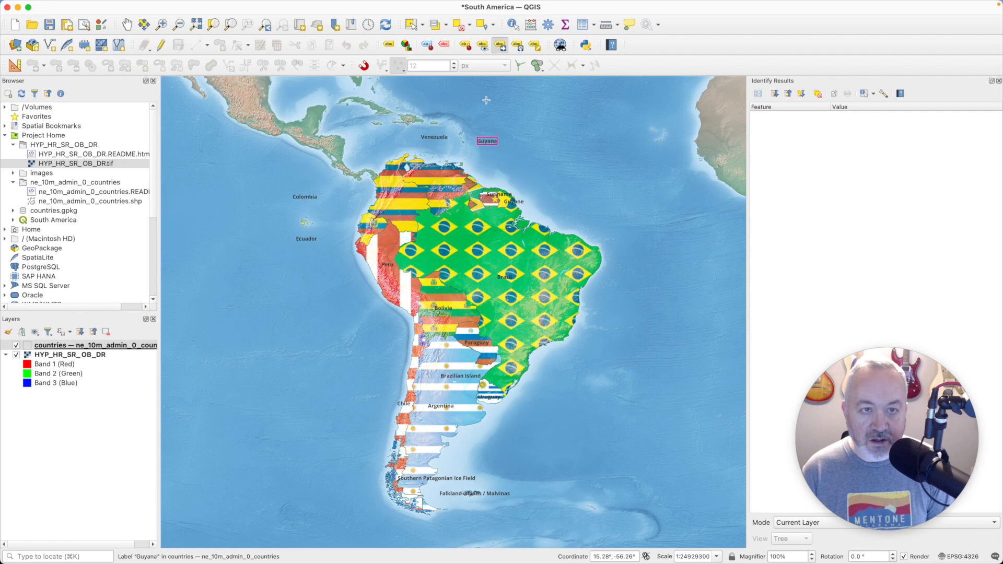
Step: Turn on the display of unplaced labels and move the Suriname and remaining country labels into the ocean around the continent
left_click(444, 49)
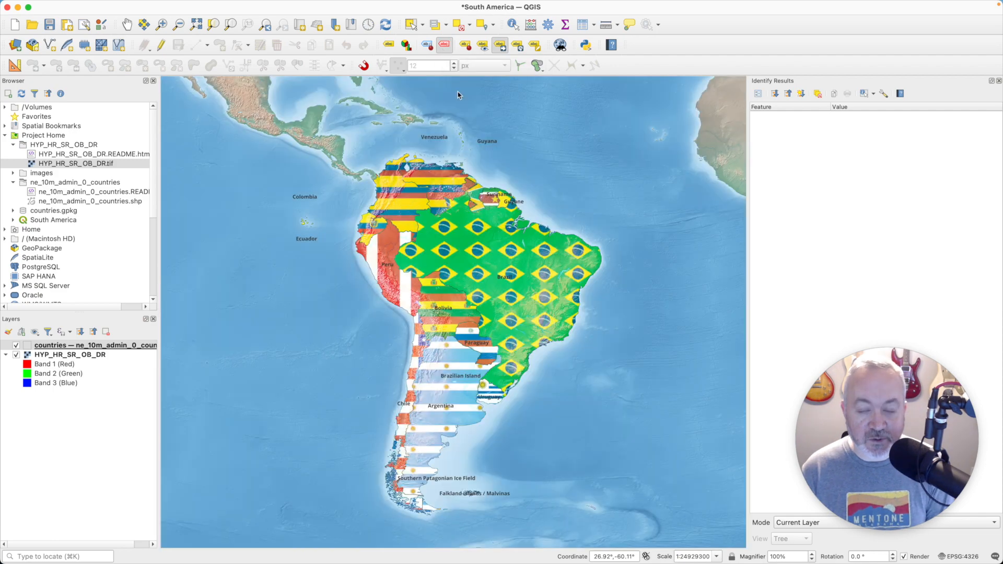
left_click(506, 192)
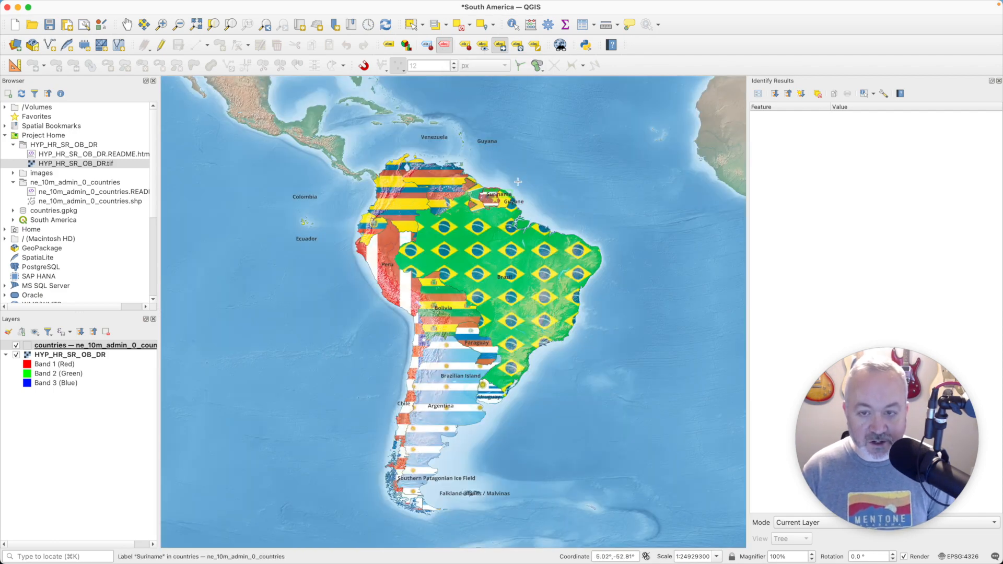
left_click(530, 160)
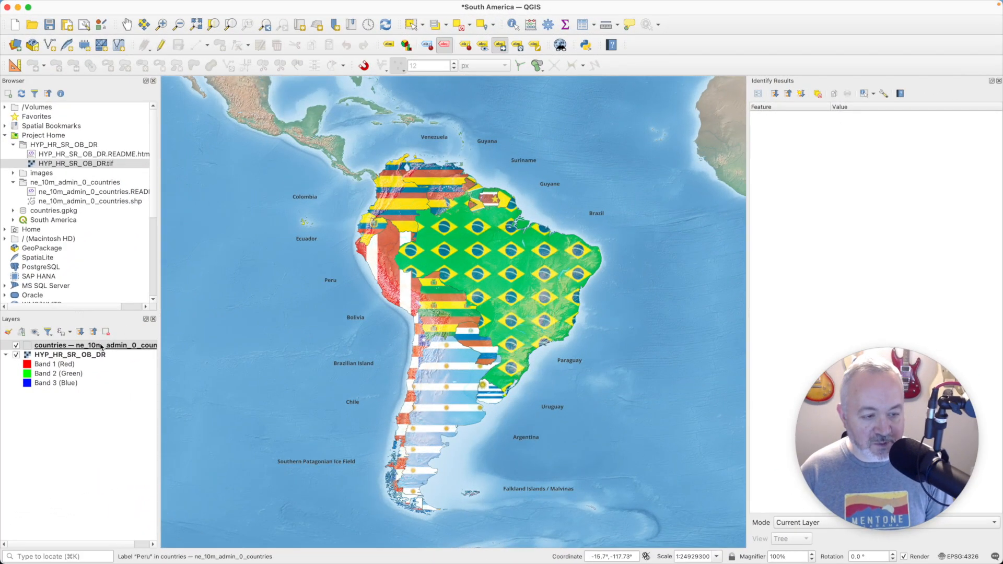
Step: Open the countries layer's label properties and turn on callouts for the labels
left_click(101, 346)
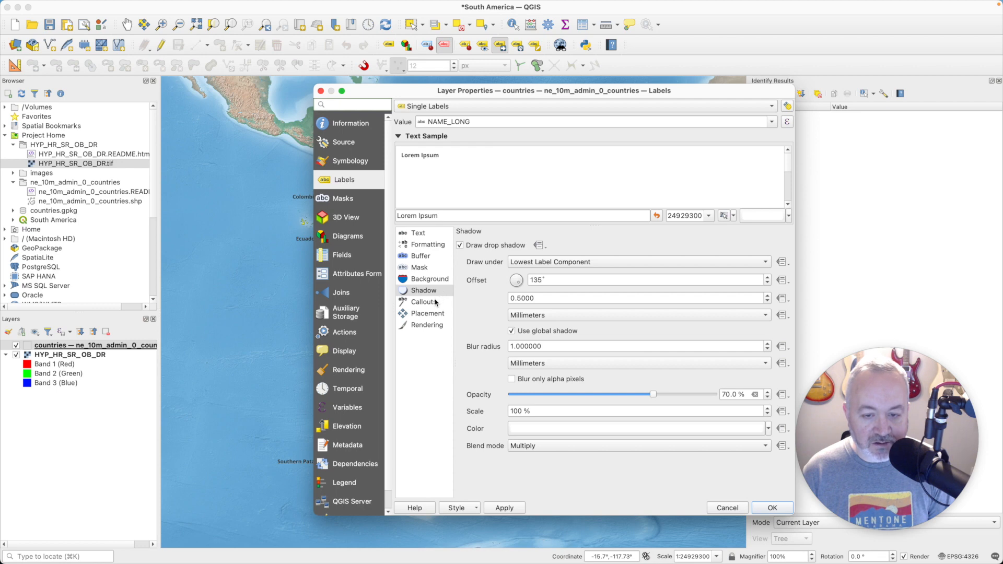
left_click(421, 301)
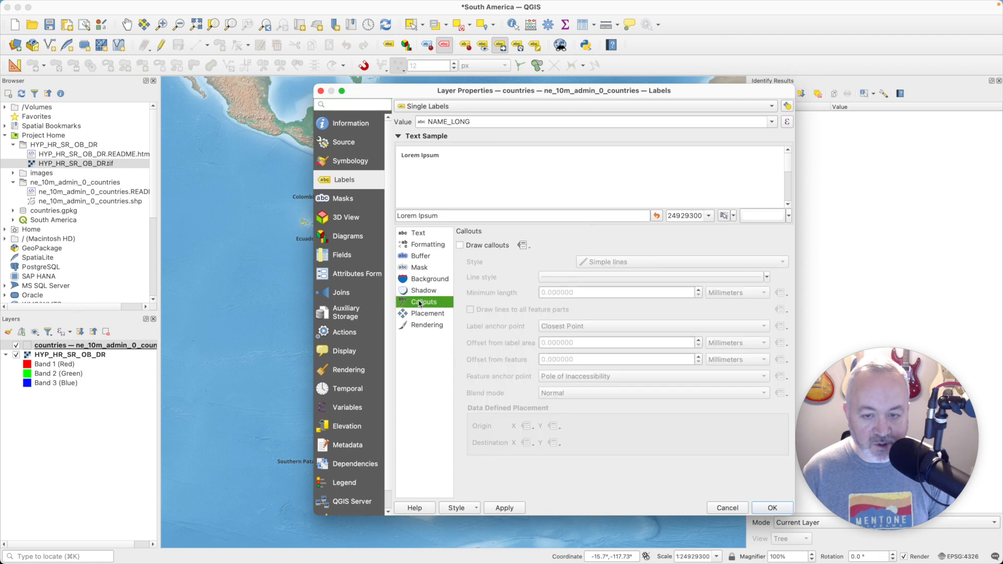
left_click(484, 245)
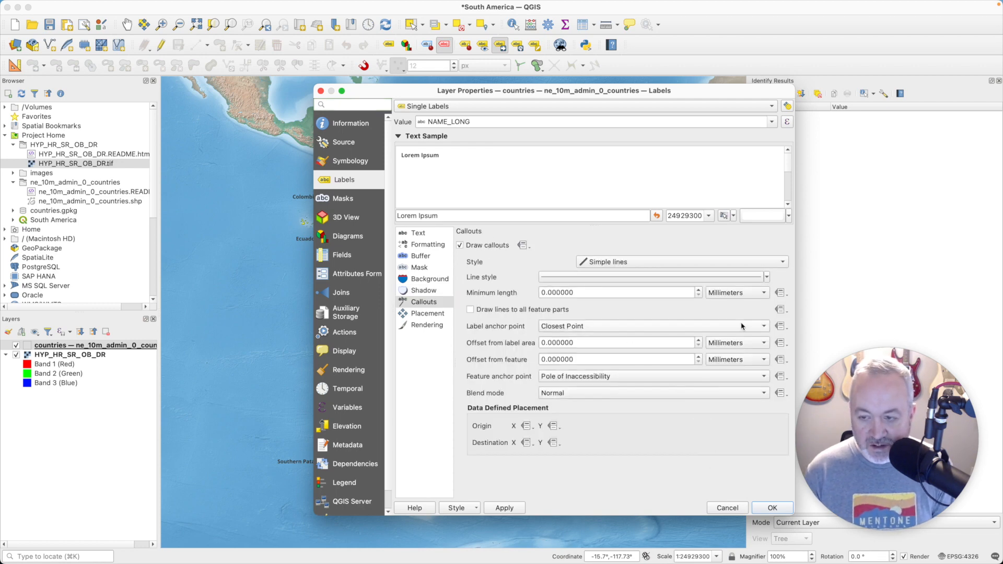
Step: Set the stroke style of the callouts' simple line to Dot Line and apply the layer's label settings
left_click(635, 278)
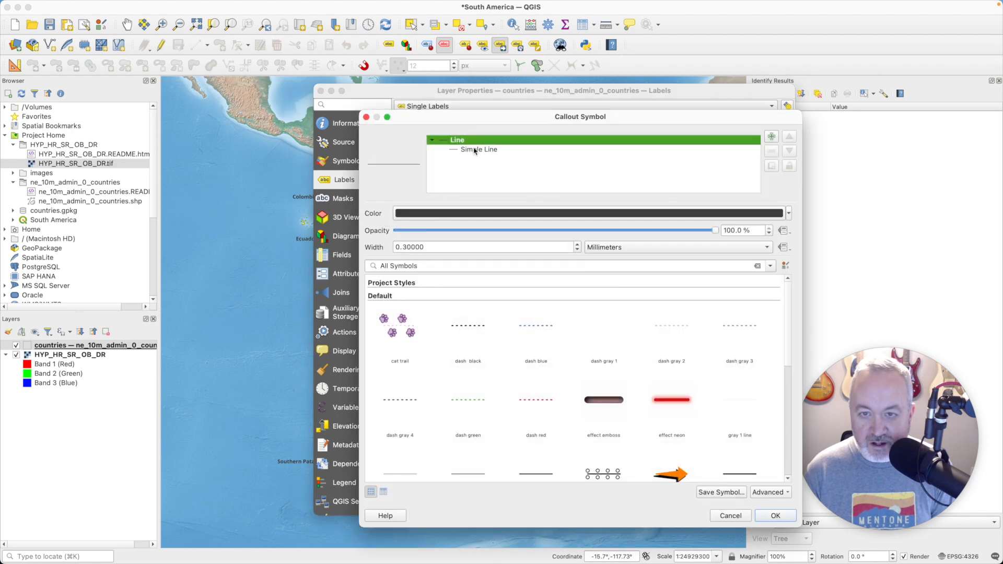
left_click(475, 150)
left_click(473, 288)
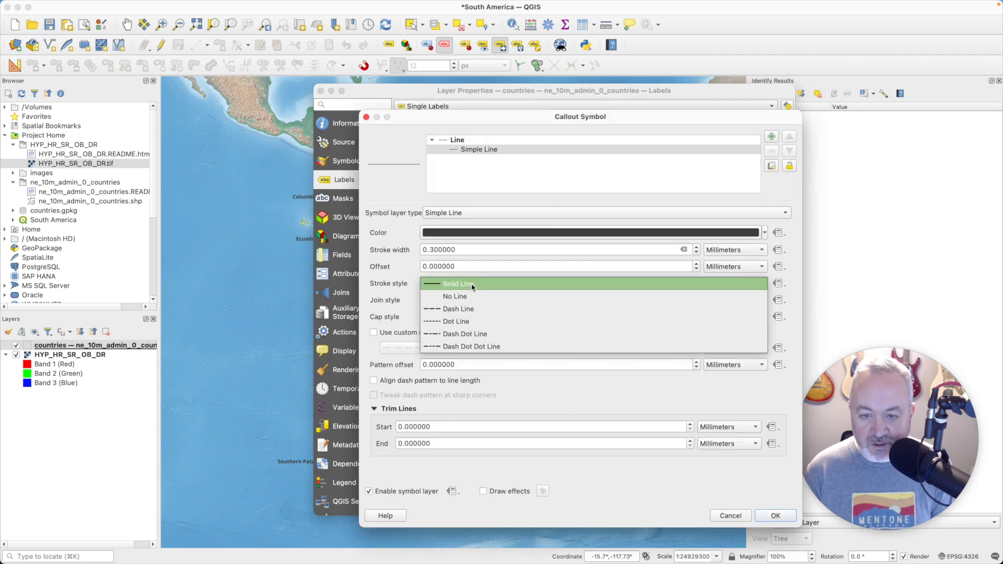
left_click(471, 322)
left_click(776, 515)
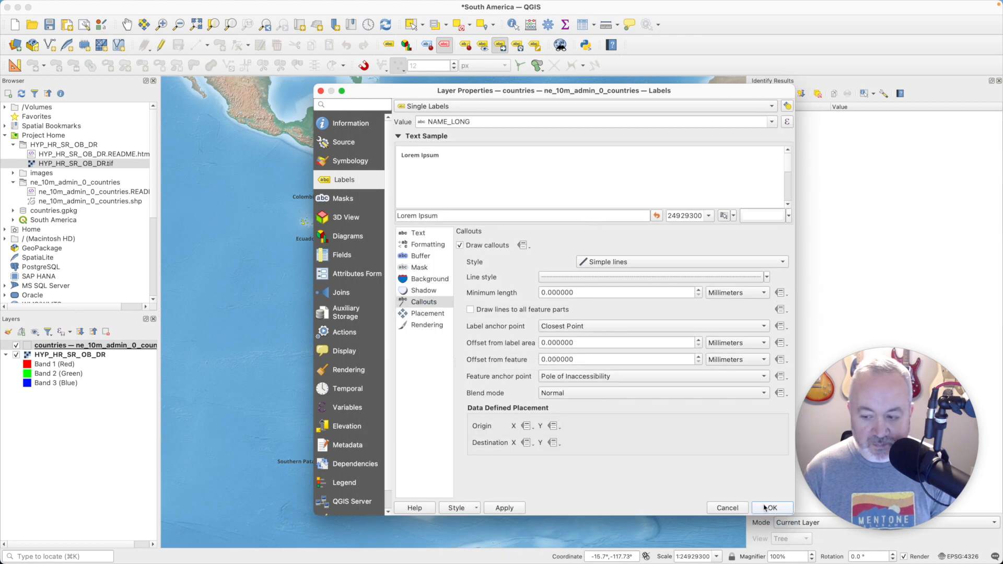
left_click(770, 508)
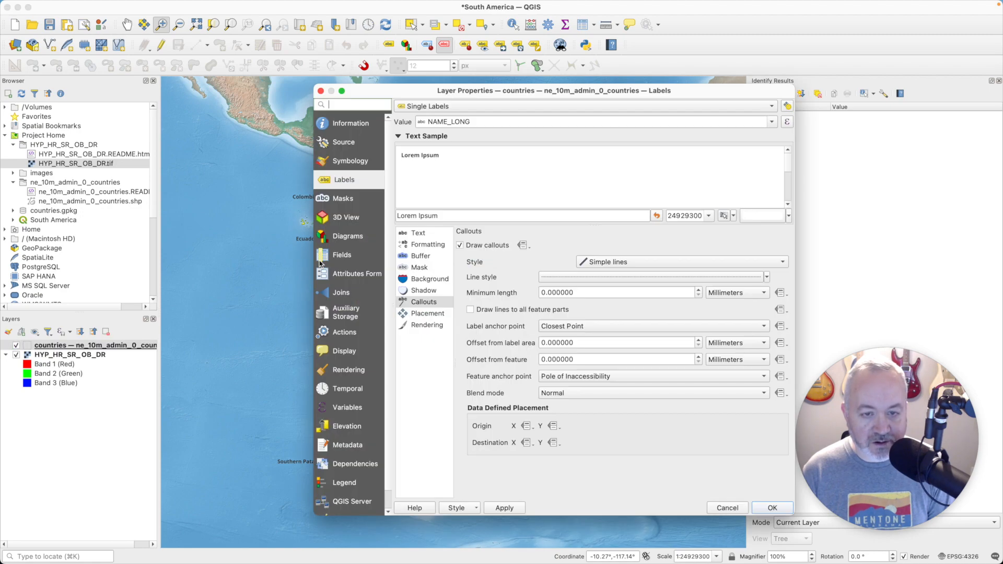
Step: Set the blend mode of the countries labels' drop shadow to Normal and apply the label settings
left_click(431, 291)
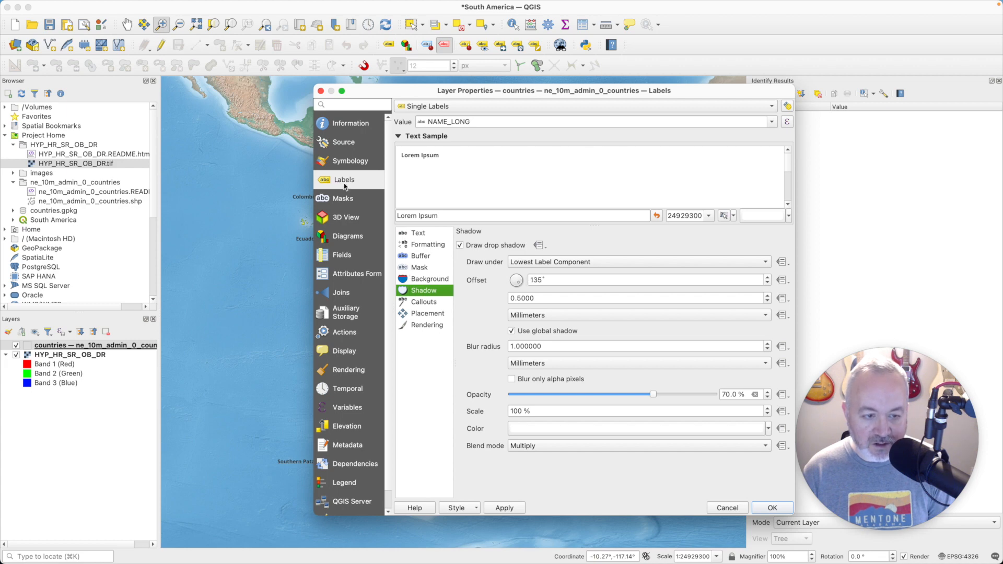
left_click(556, 445)
left_click(552, 455)
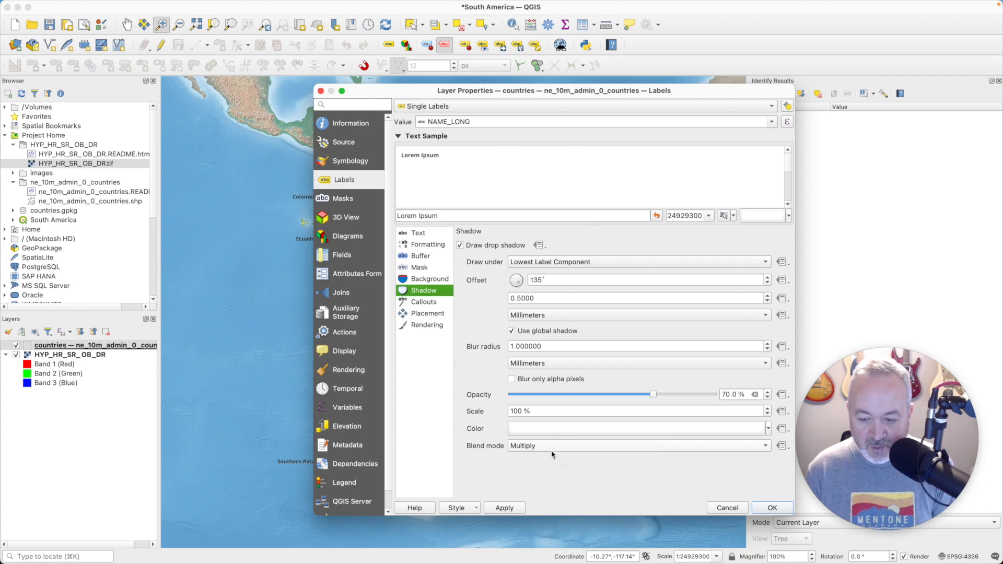
left_click(530, 447)
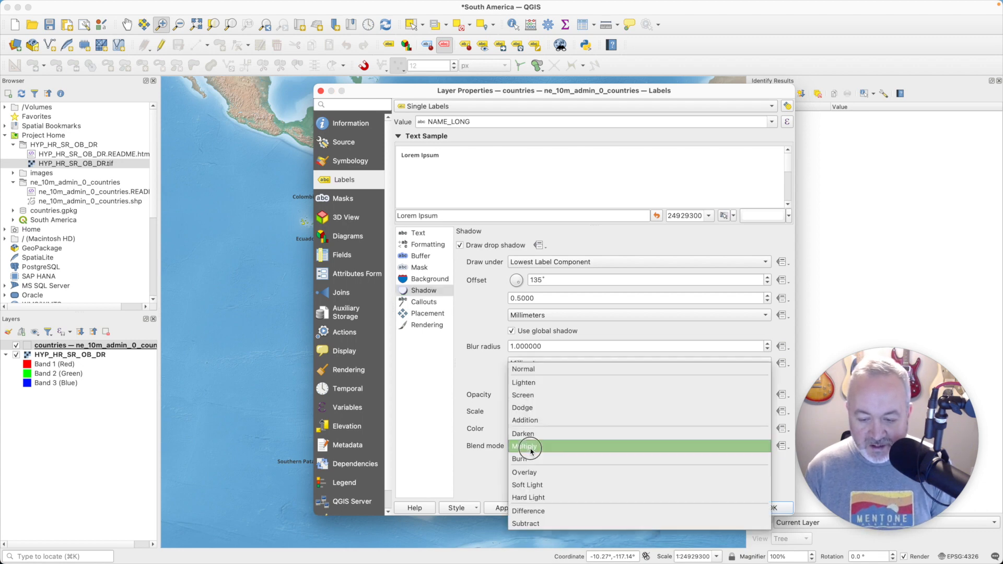
left_click(536, 372)
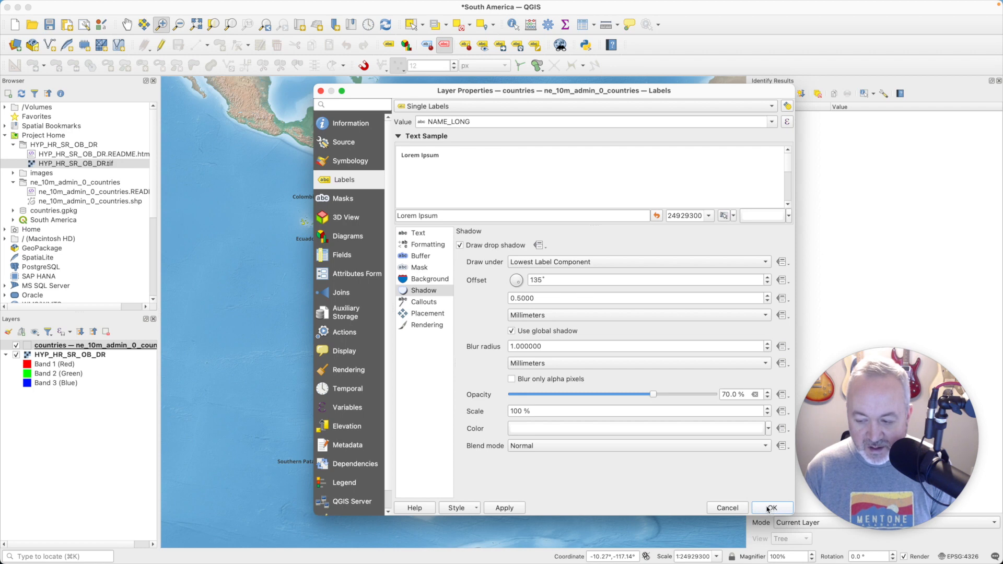
key("Return")
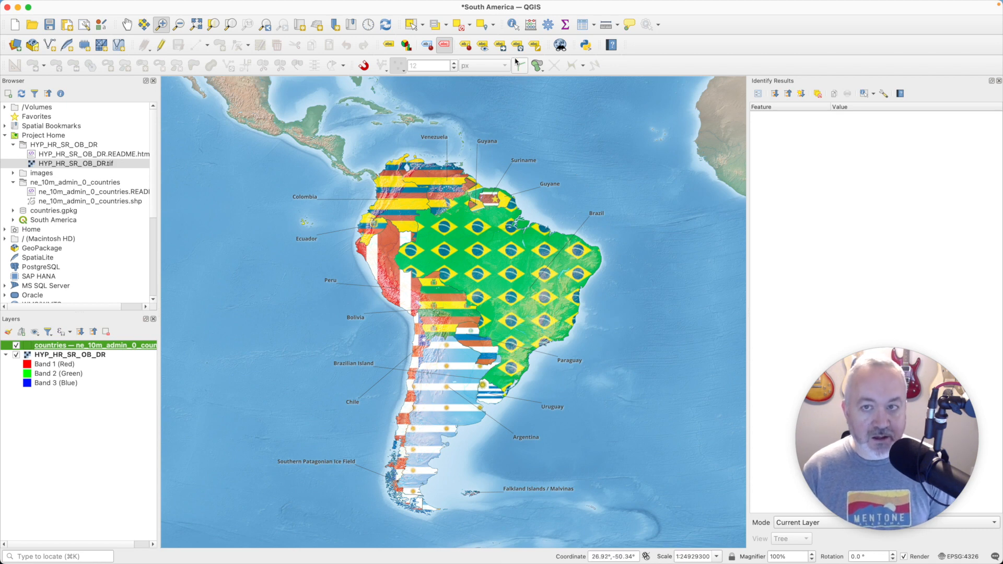
Step: Move the Brazilian Island label into the ocean east of the continent between Paraguay and Uruguay, and the Brazil label further south along the east coast
left_click(503, 47)
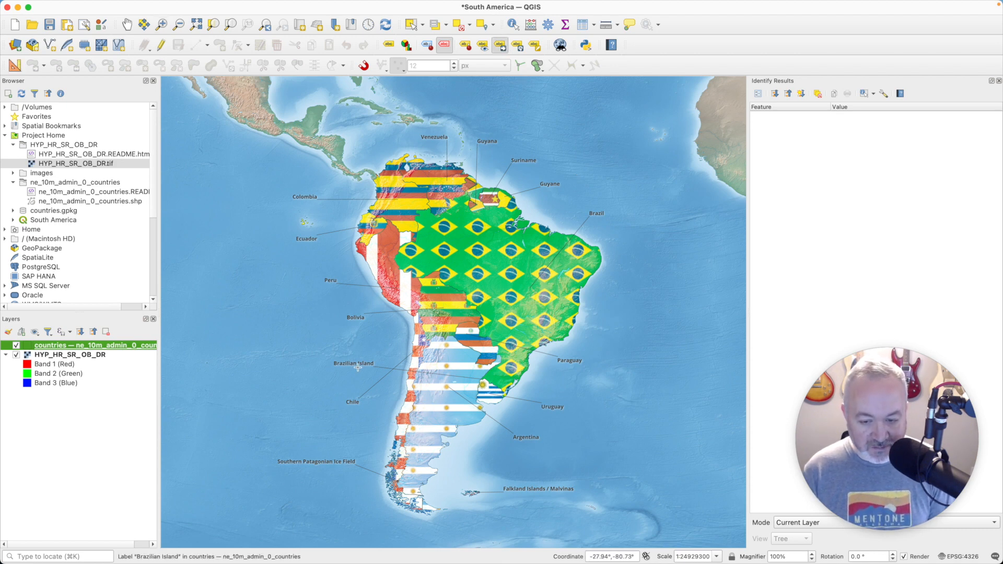
left_click(583, 389)
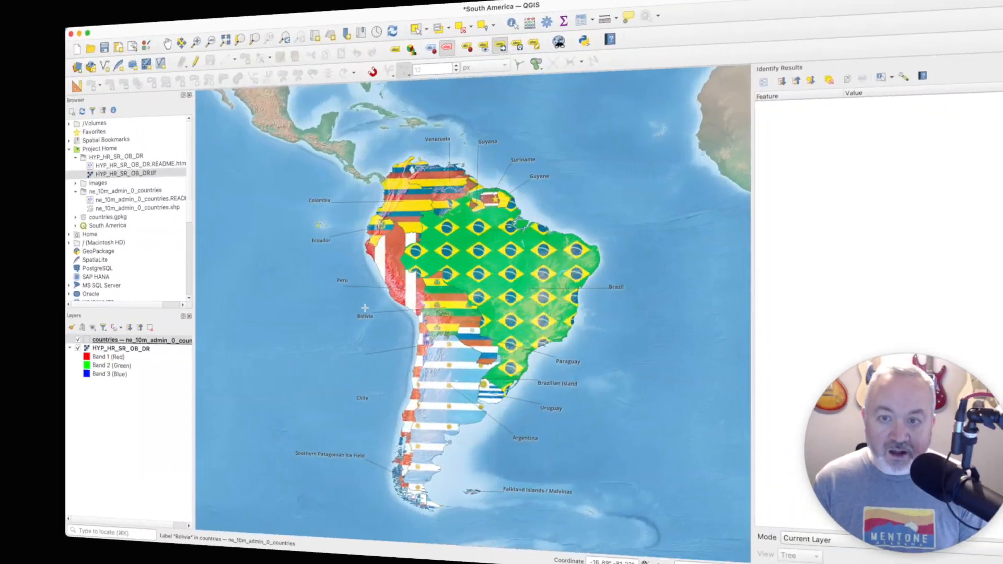